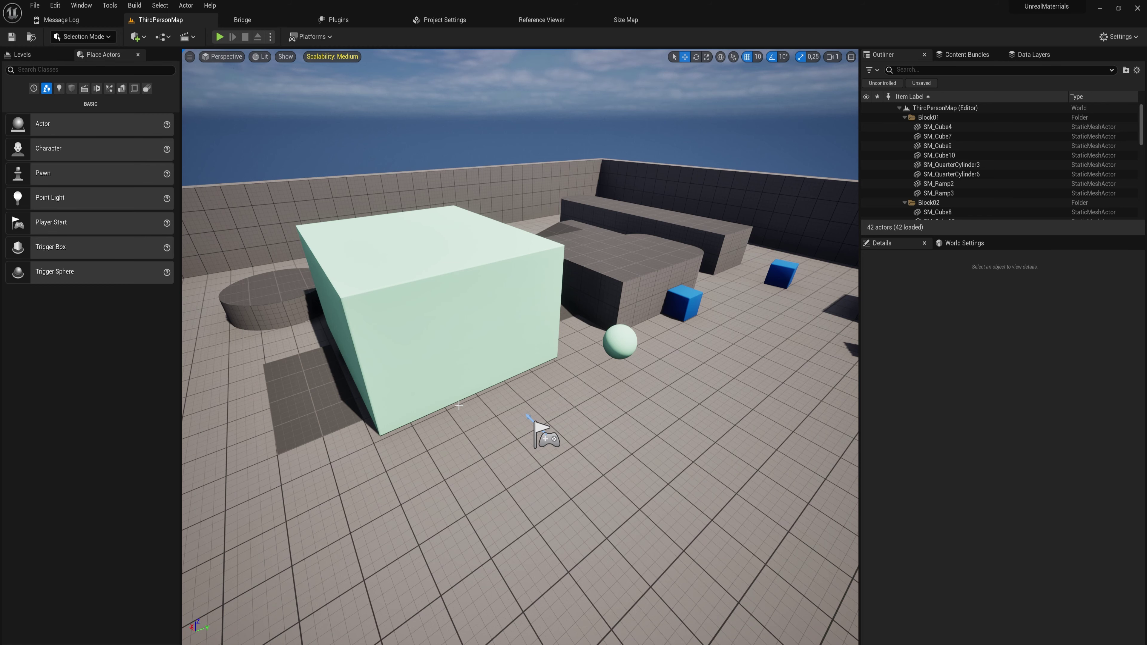
# - Create a new material named FlatColor in the Content folder and open it for editing
pyautogui.moveTo(459, 405); pyautogui.dragTo(443, 405, button='right')
pyautogui.hotkey('ctrl', 'space')
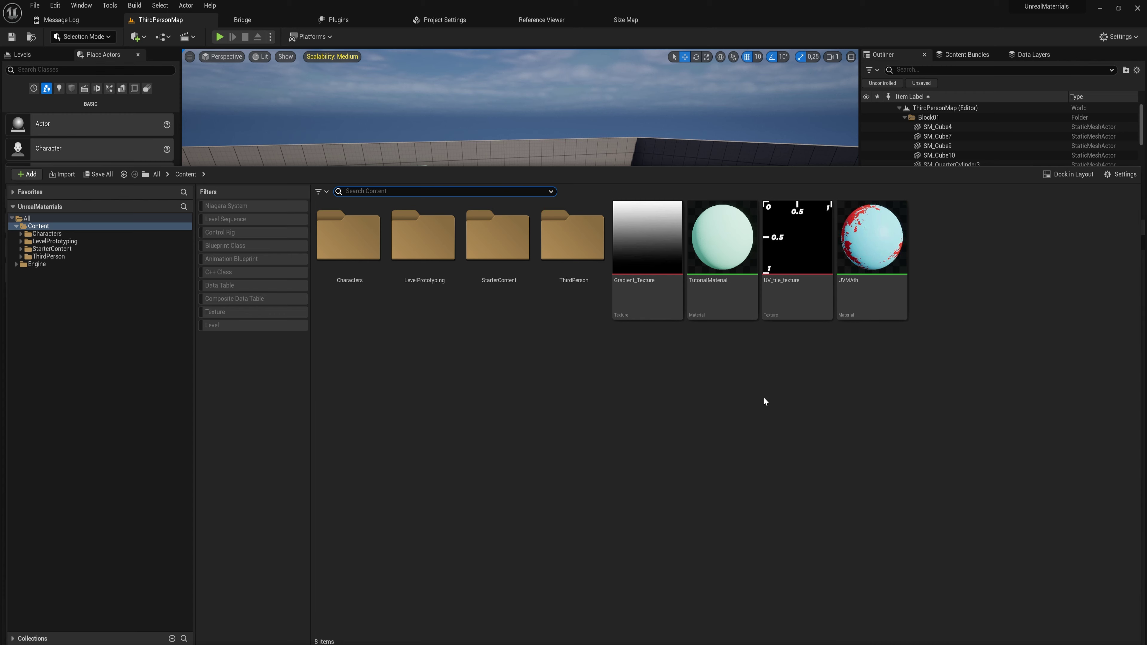
pyautogui.click(722, 293)
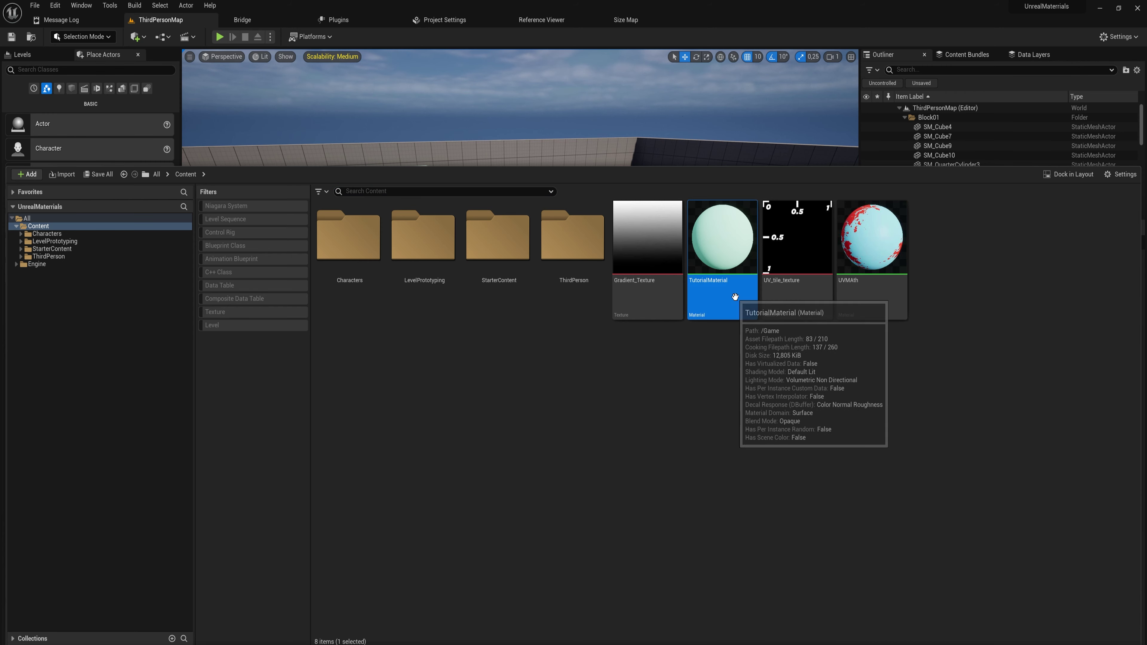
pyautogui.click(869, 287)
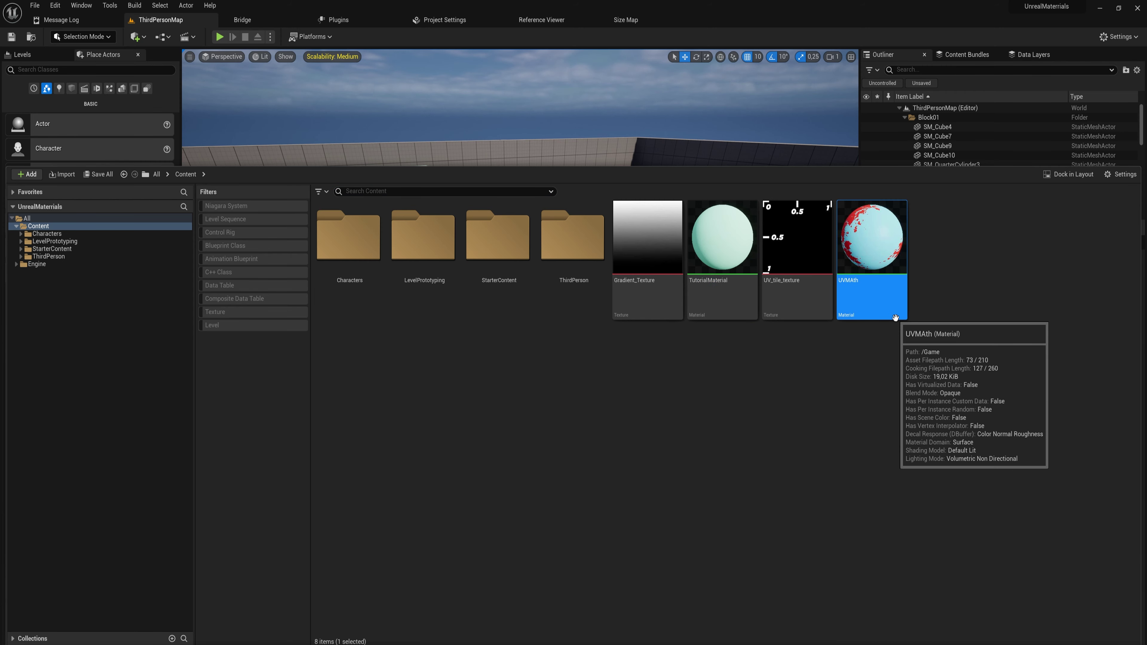
pyautogui.click(784, 361)
pyautogui.rightClick(793, 375)
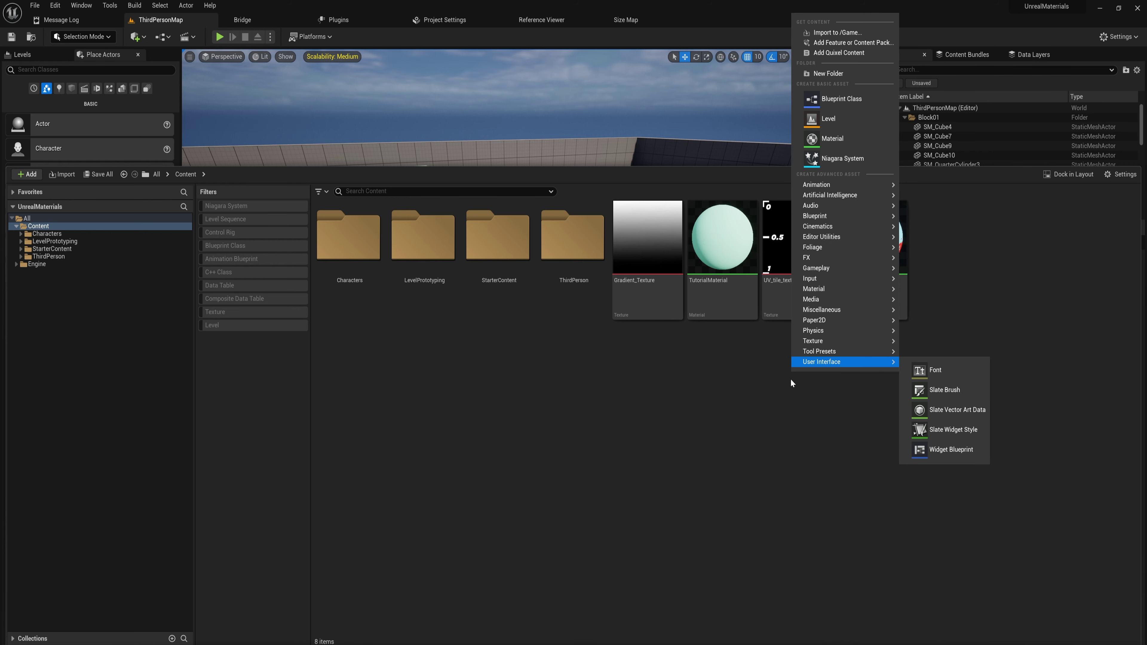
pyautogui.click(840, 142)
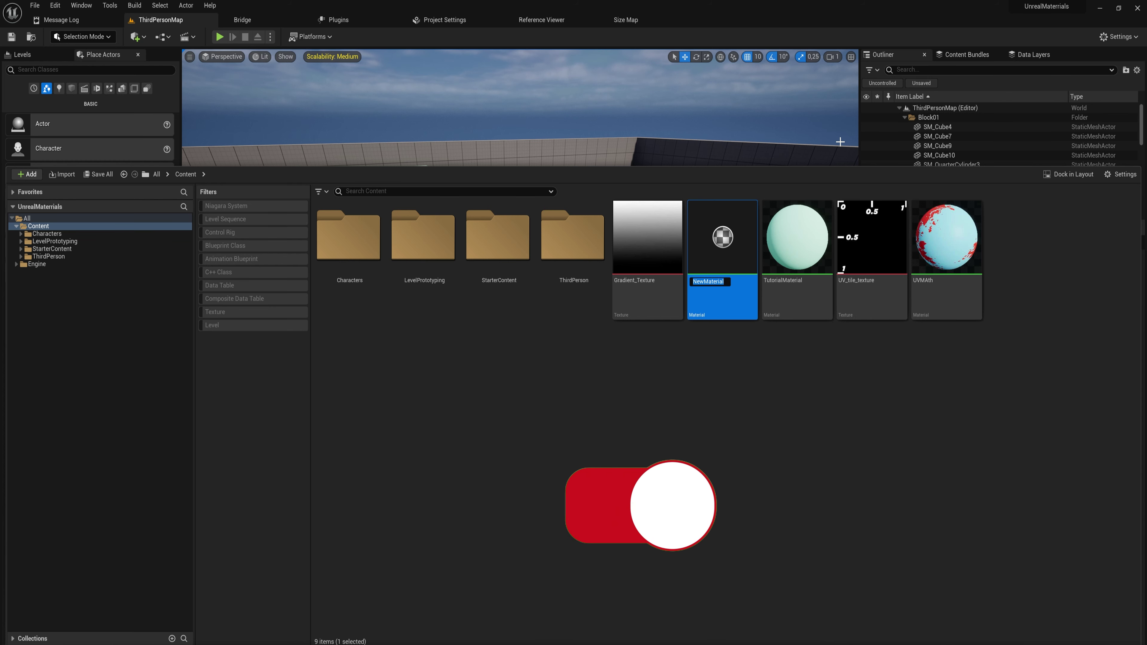
pyautogui.write('FlatColor')
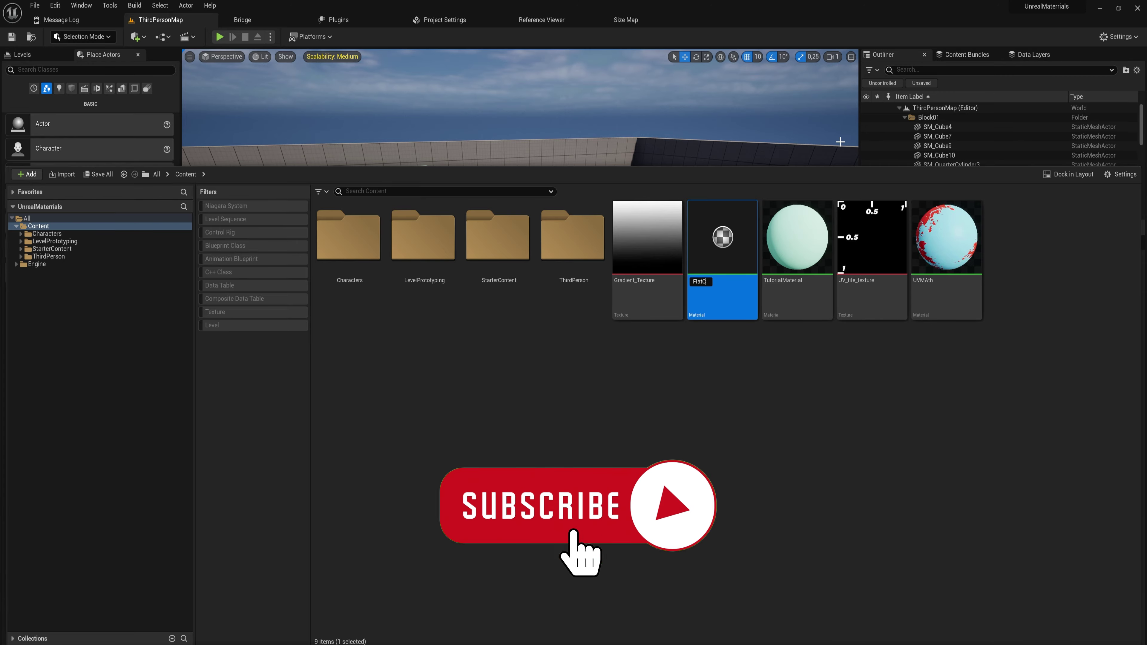
pyautogui.press('Return')
pyautogui.doubleClick(652, 248)
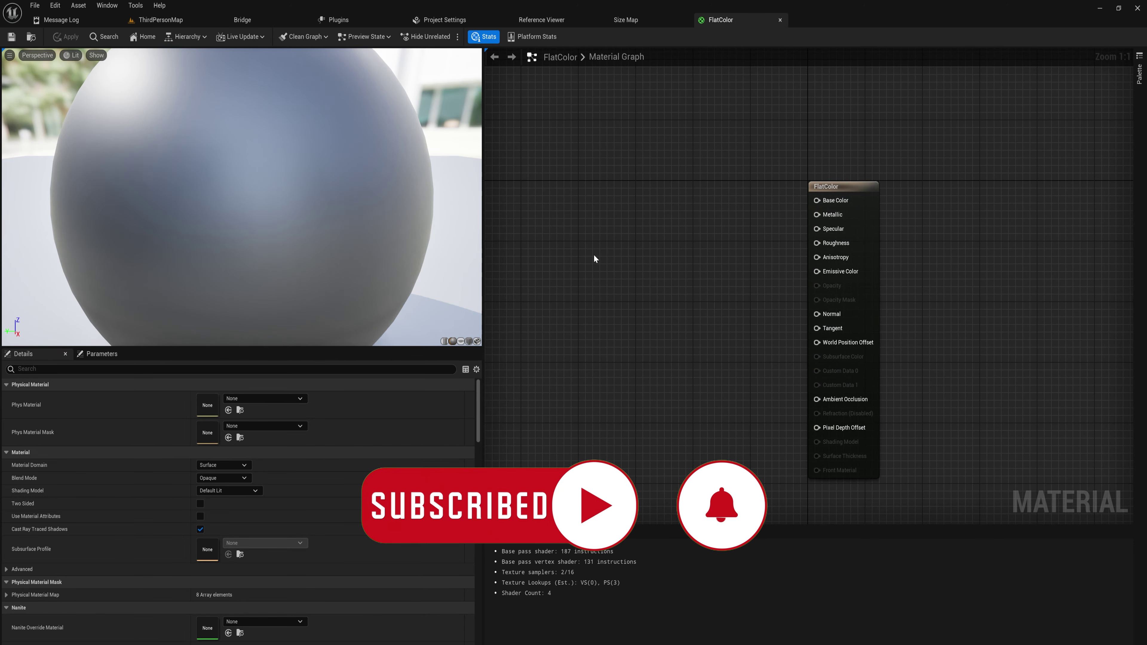
# - Add a three-component vector constant to the FlatColor graph and connect it to Base Color
pyautogui.click(605, 220)
pyautogui.moveTo(693, 241); pyautogui.dragTo(816, 201)
pyautogui.moveTo(642, 294); pyautogui.dragTo(630, 247)
# - Set the vector constant's color to magenta (1.0, 0.0, 0.596002) and shift the node slightly away from the material output
pyautogui.doubleClick(629, 247)
pyautogui.click(720, 303)
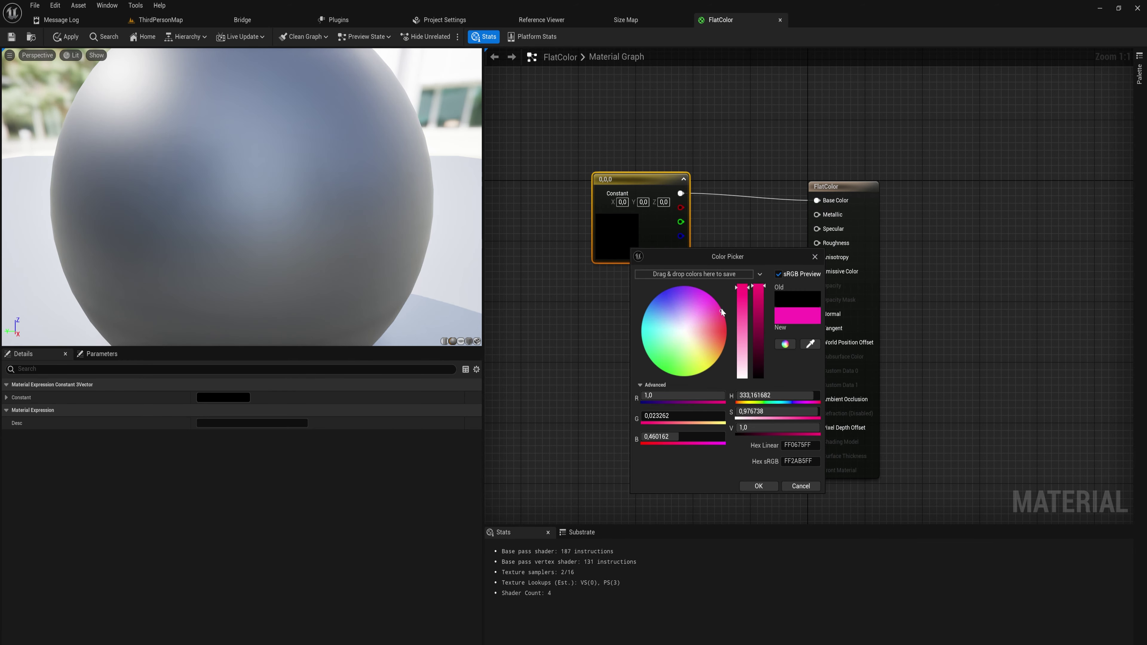
pyautogui.click(758, 489)
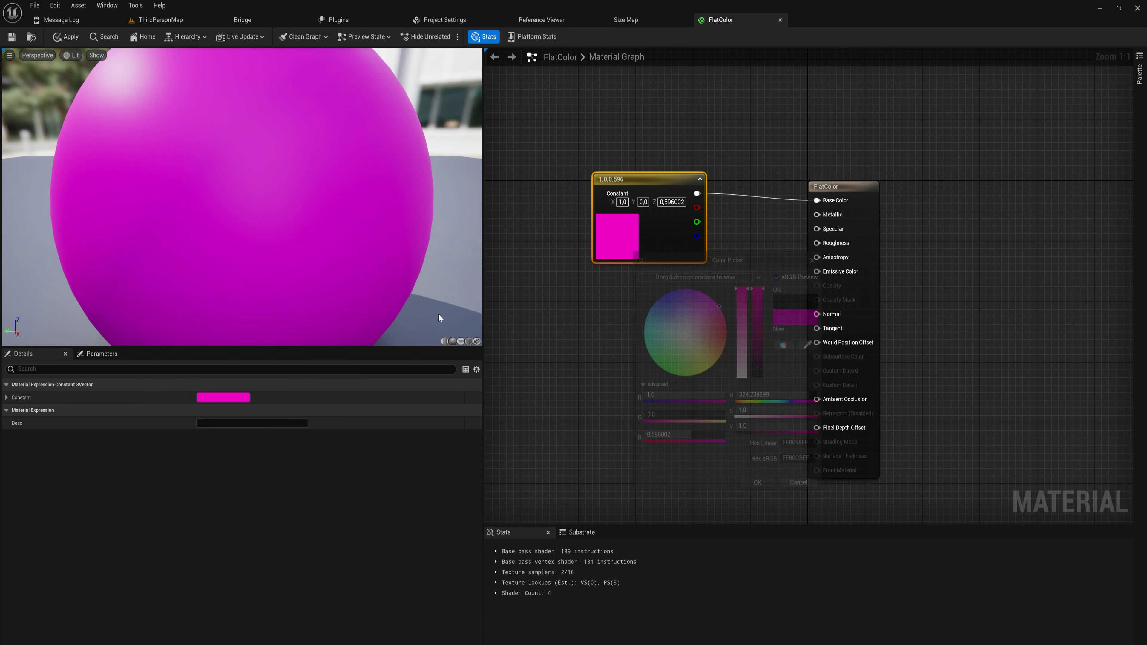
pyautogui.scroll(-5, 409, 277)
pyautogui.scroll(2, 392, 275)
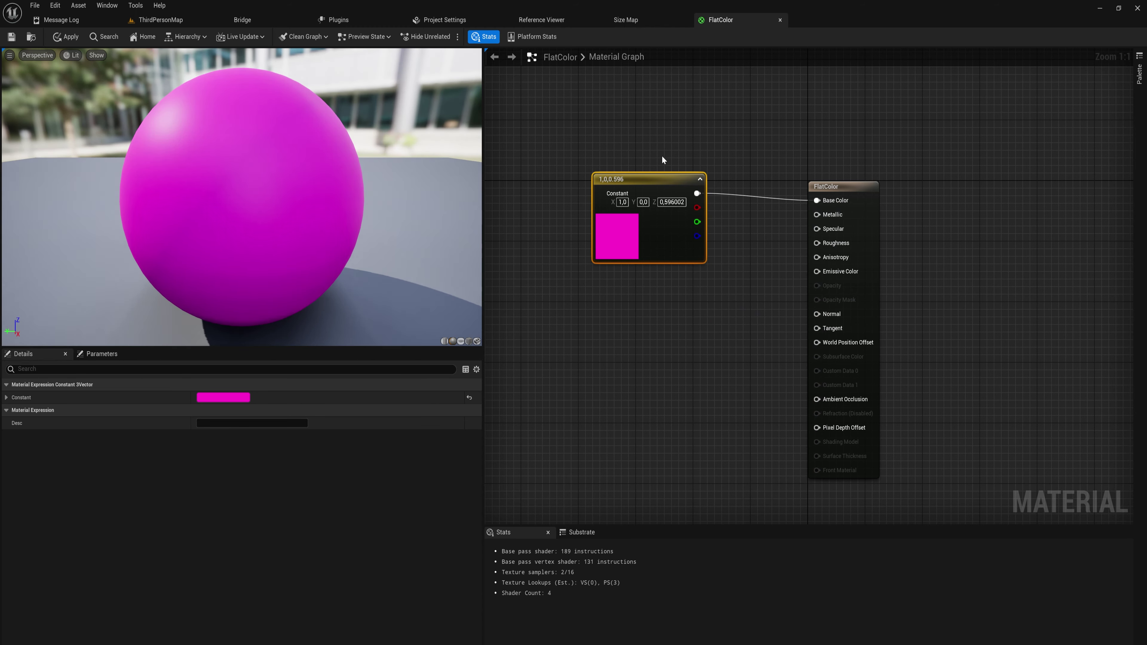
pyautogui.moveTo(653, 190); pyautogui.dragTo(624, 183)
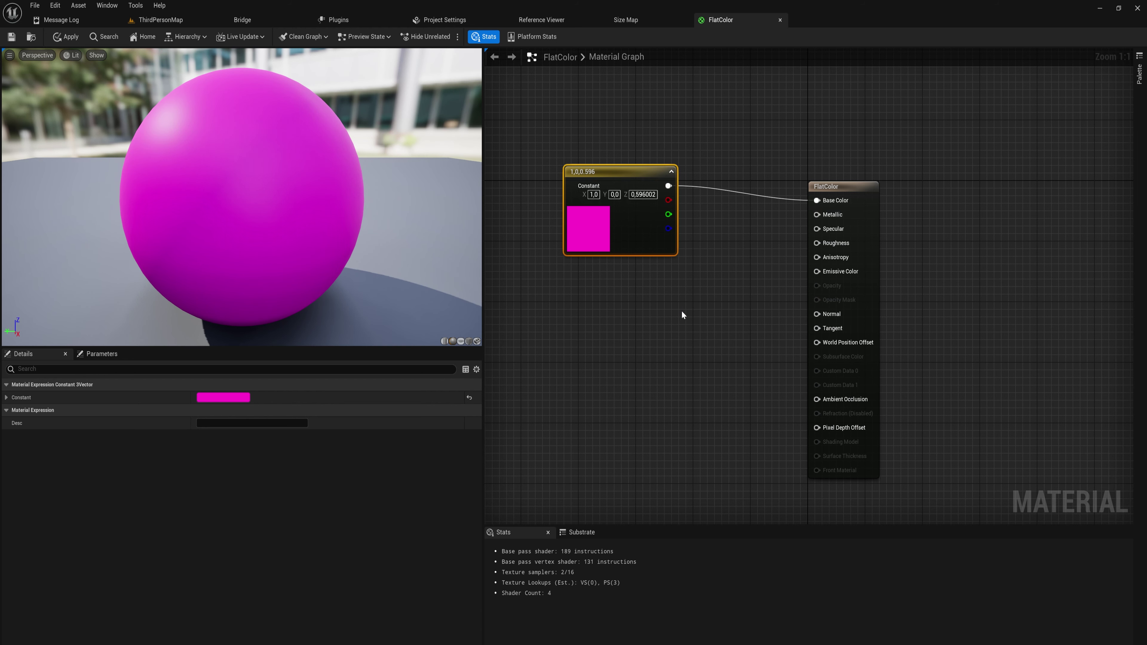
# - Duplicate the FlatColor material in the Content folder and name the copy FlatColorblue
pyautogui.hotkey('ctrl', 'space')
pyautogui.click(652, 549)
pyautogui.click(646, 439)
pyautogui.hotkey('ctrl', 'd')
pyautogui.press('Return')
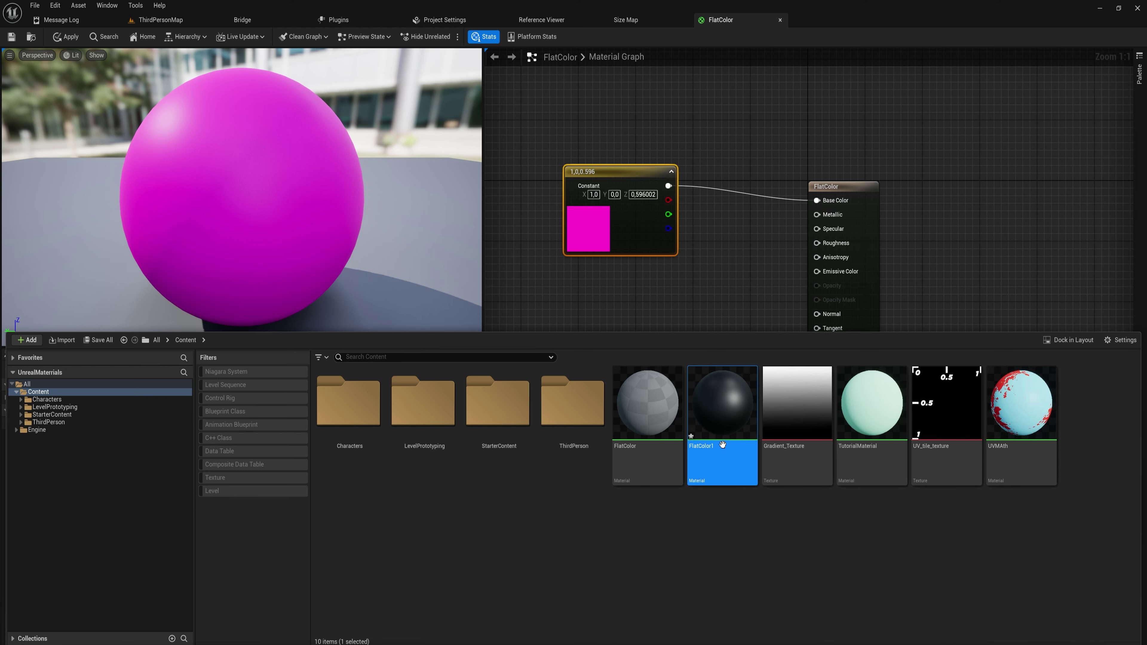
pyautogui.press('F2')
pyautogui.press('Right')
pyautogui.press('BackSpace')
pyautogui.write('blue')
pyautogui.press('Return')
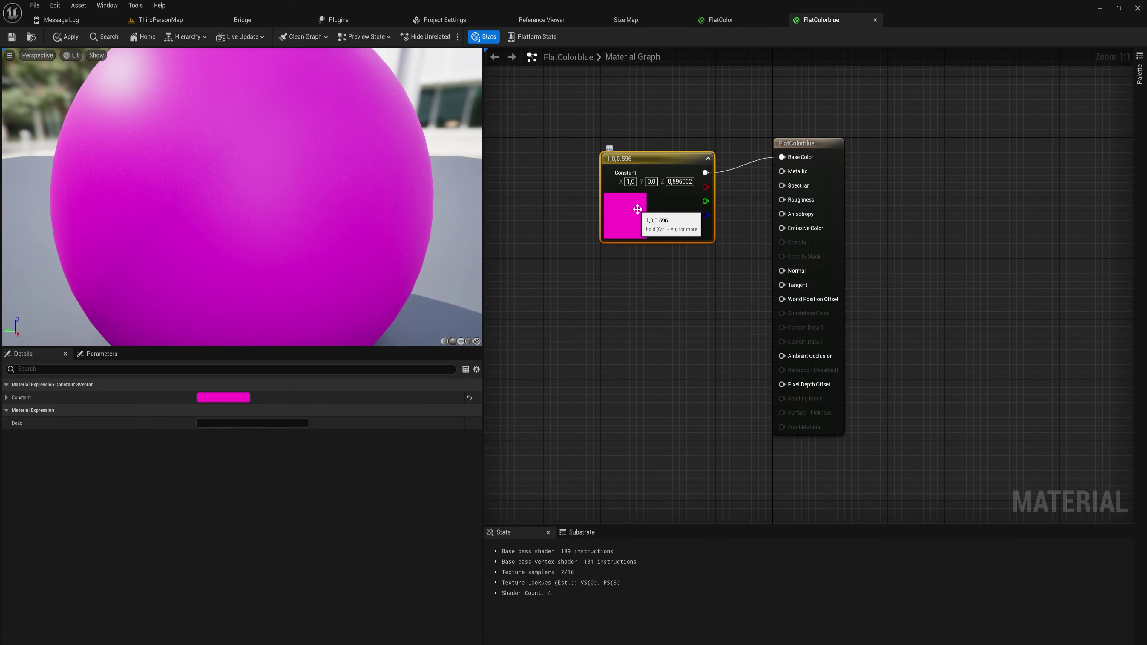
# - Set the color constant in FlatColorblue to blue (0.0, 0.071327, 1.0)
pyautogui.doubleClick(635, 207)
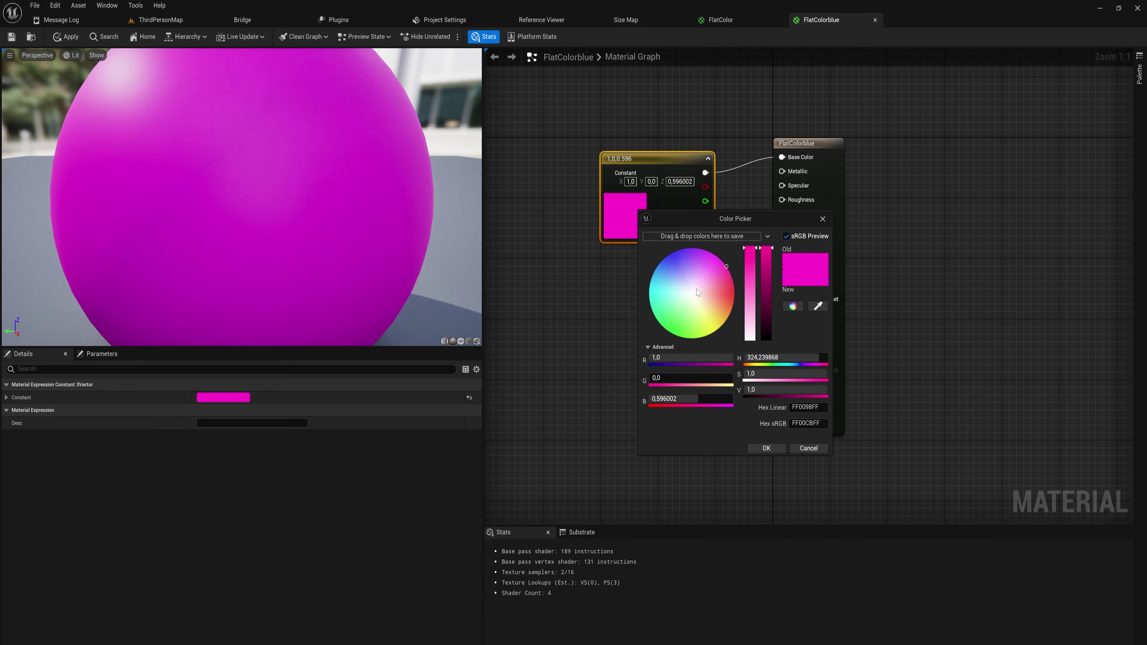
pyautogui.moveTo(695, 289); pyautogui.dragTo(619, 181)
pyautogui.click(753, 445)
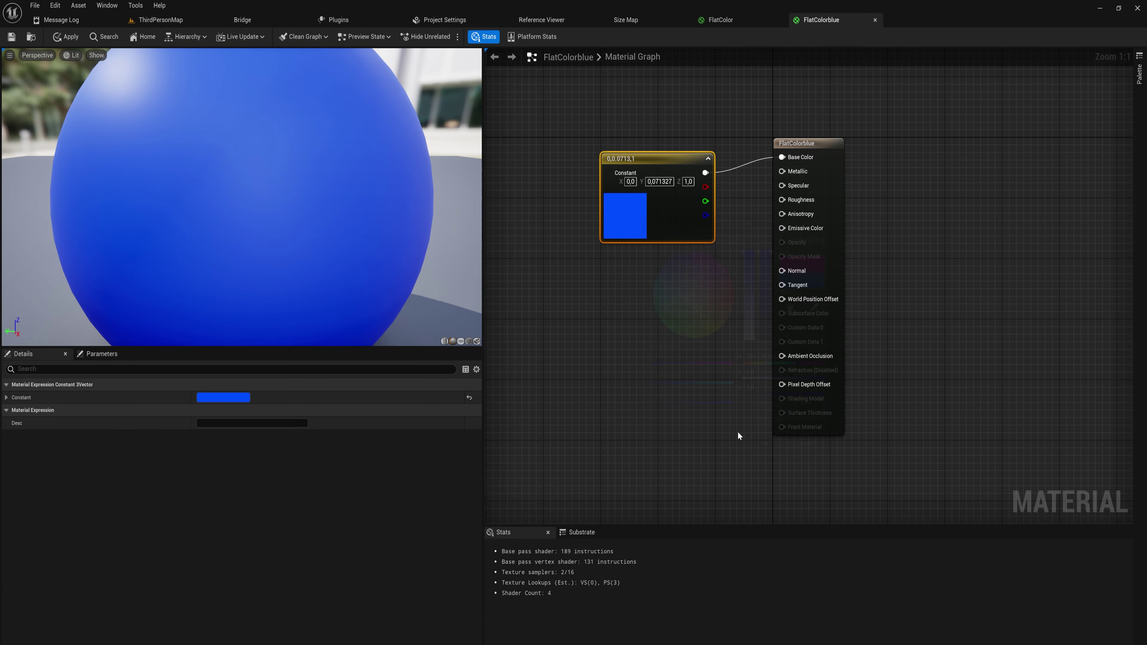
pyautogui.scroll(-3, 294, 241)
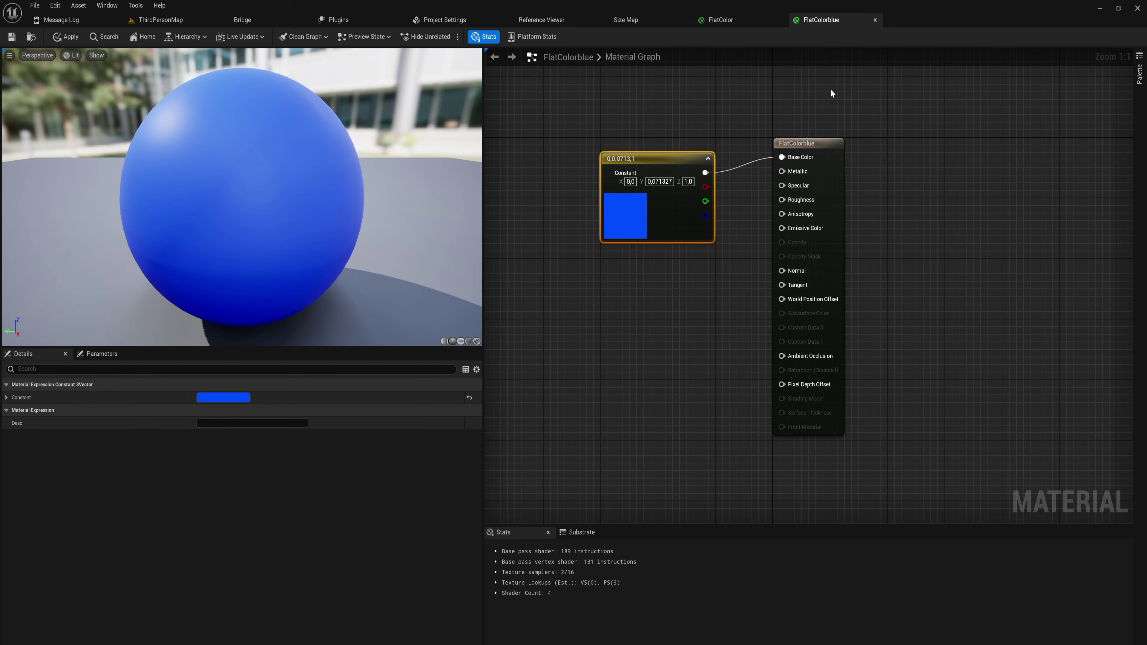
# - Force delete the FlatColorblue material from the Content folder
pyautogui.moveTo(727, 291); pyautogui.dragTo(721, 262, button='right')
pyautogui.hotkey('ctrl', 'space')
pyautogui.click(712, 419)
pyautogui.press('Delete')
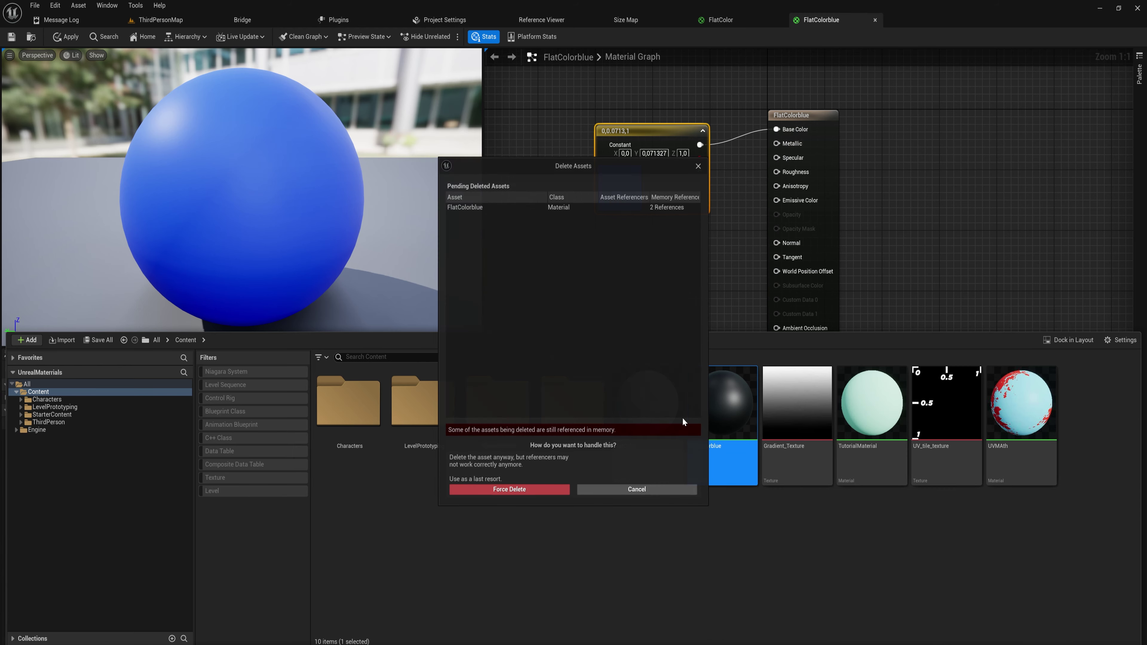
pyautogui.click(531, 489)
# - Convert FlatColor's magenta constant to a parameter named Color, align it with Base Color, and apply the material changes
pyautogui.moveTo(634, 378); pyautogui.dragTo(699, 400, button='right')
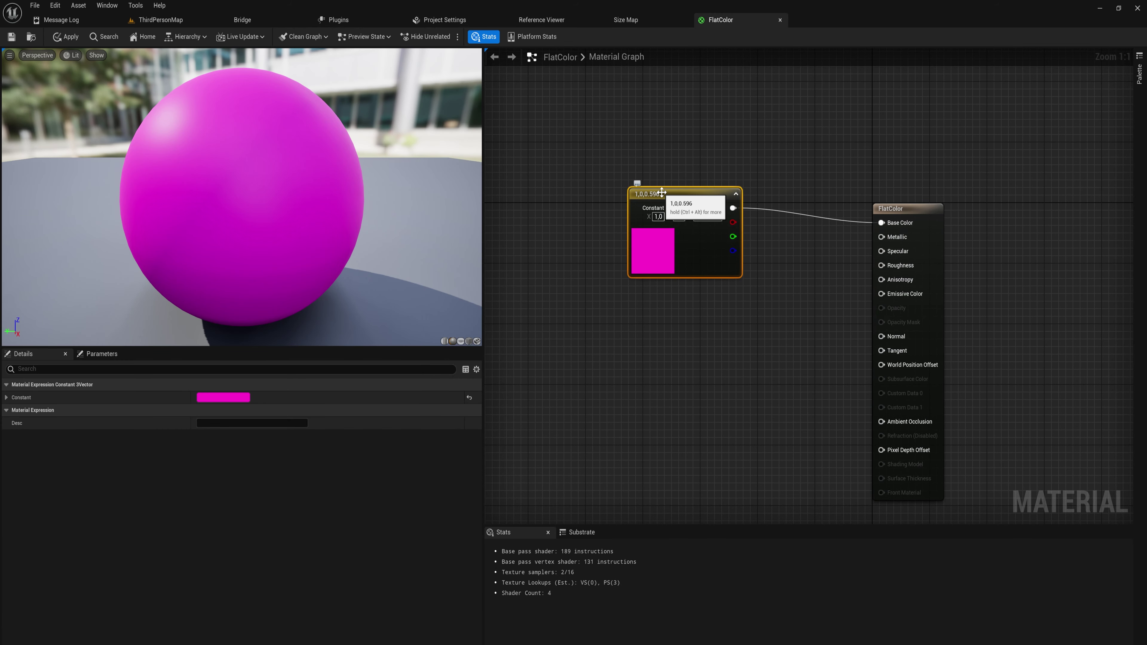
pyautogui.rightClick(674, 194)
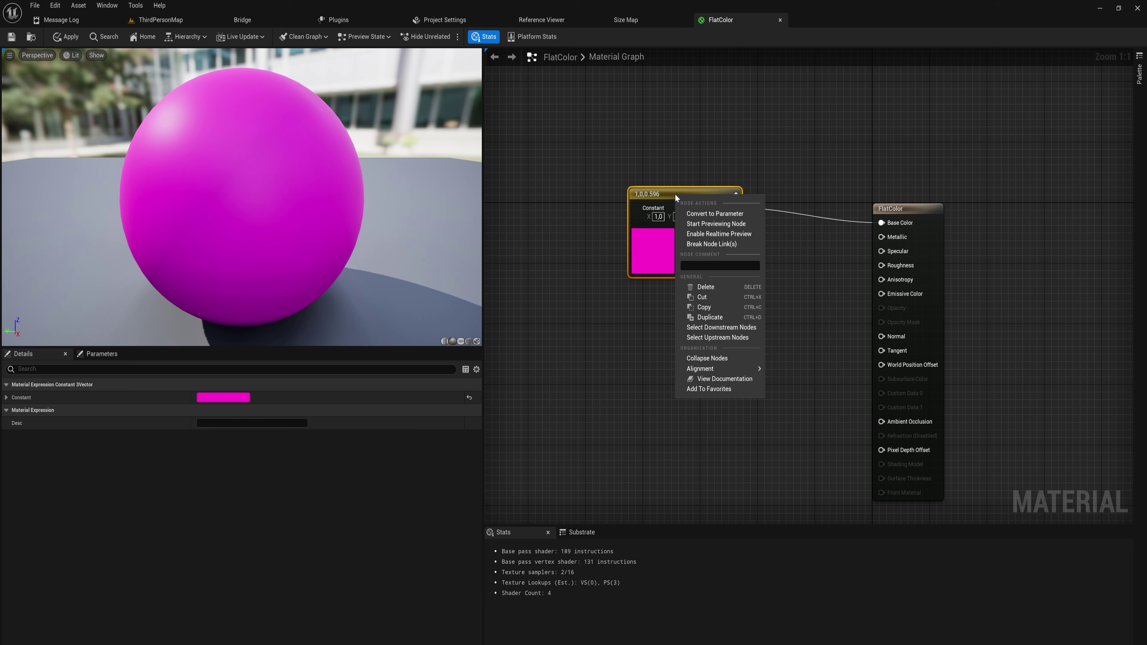
pyautogui.click(710, 216)
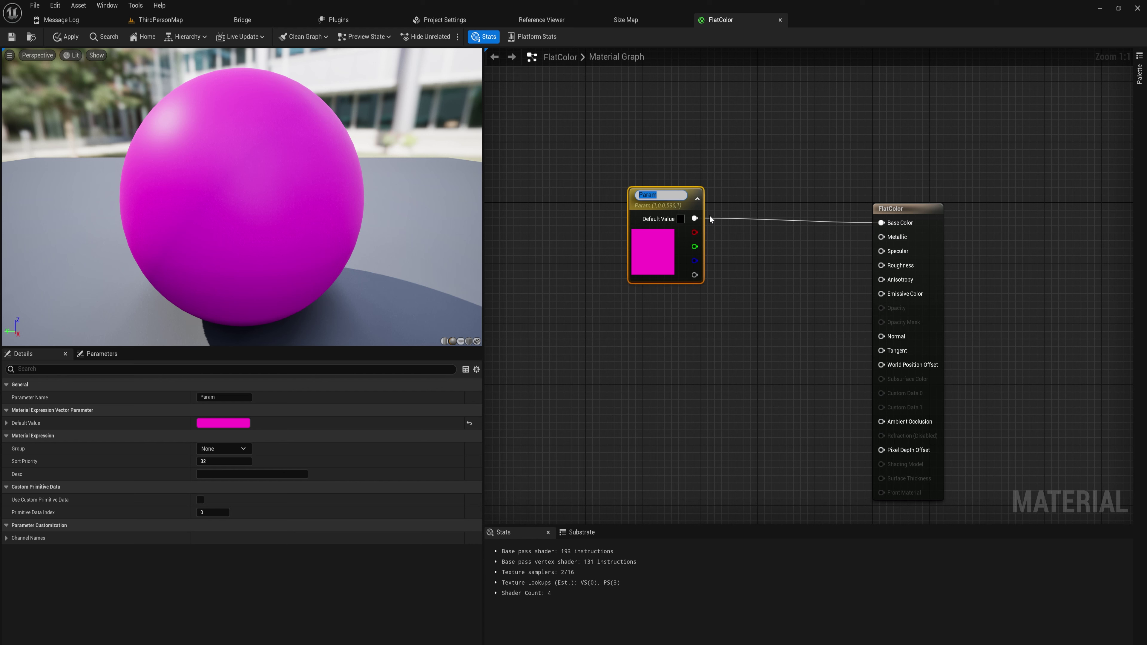
pyautogui.write('Color')
pyautogui.press('Return')
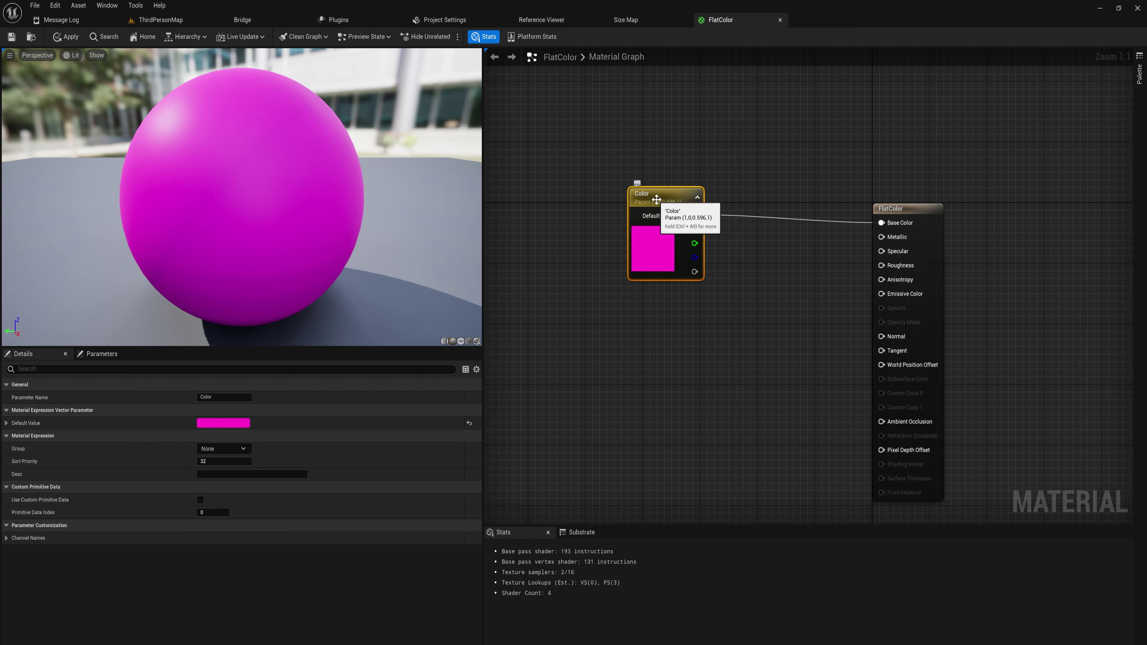
pyautogui.moveTo(656, 200); pyautogui.dragTo(670, 207)
pyautogui.moveTo(607, 156); pyautogui.dragTo(718, 284)
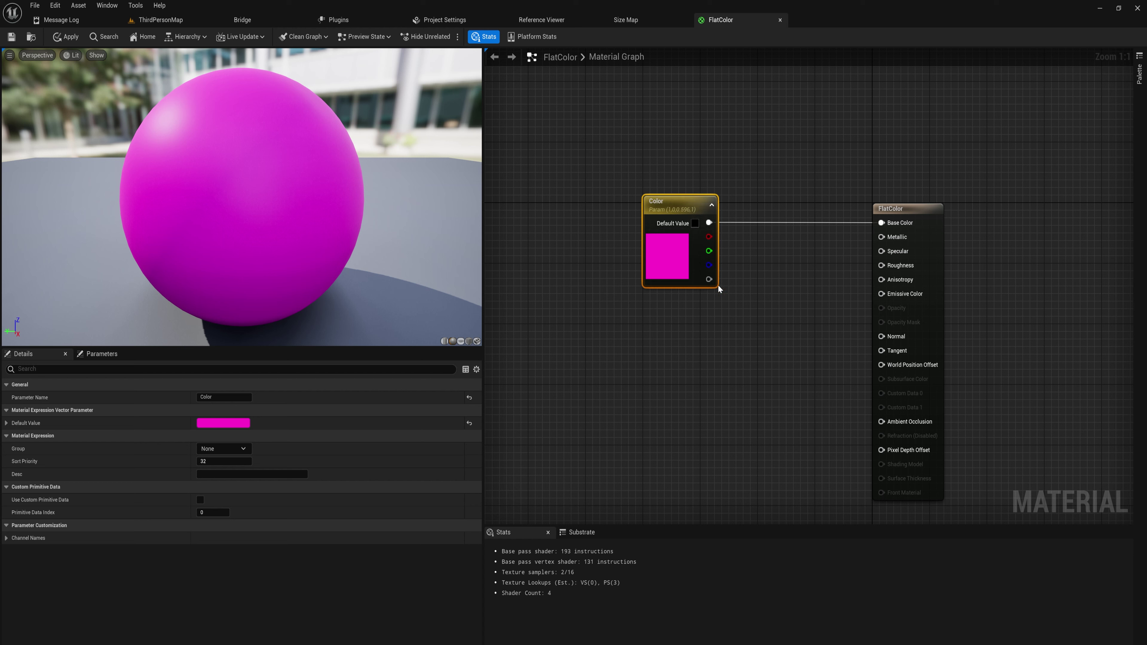
pyautogui.click(66, 37)
# - Create a material instance from FlatColor and name it FlatColor_Blue
pyautogui.hotkey('ctrl', 'space')
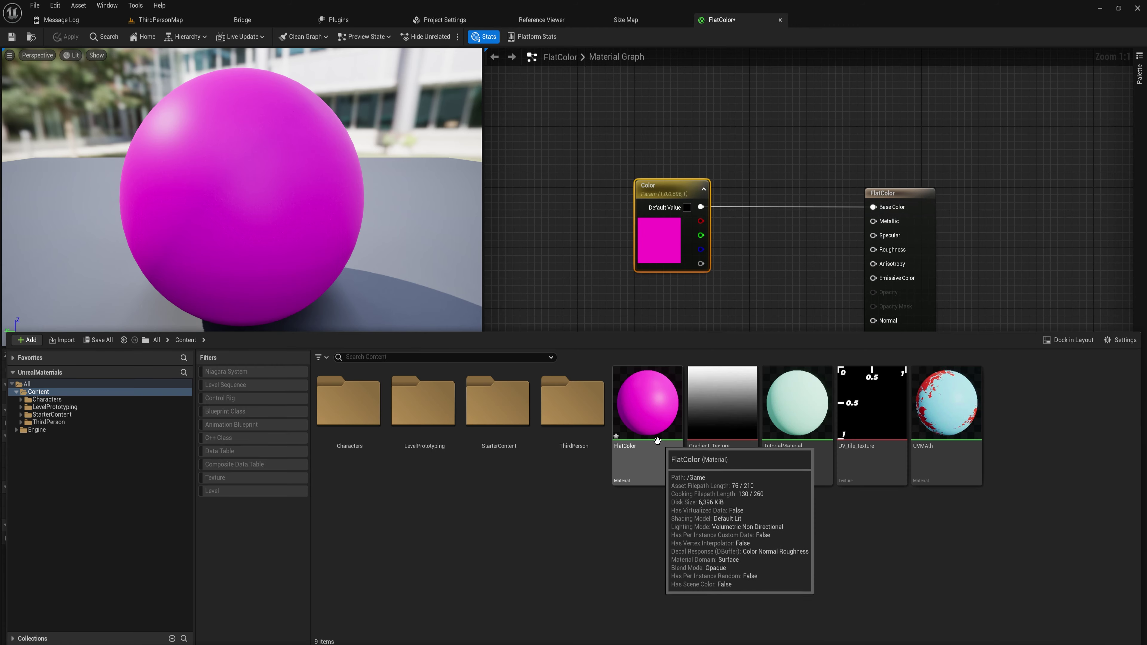
pyautogui.rightClick(641, 407)
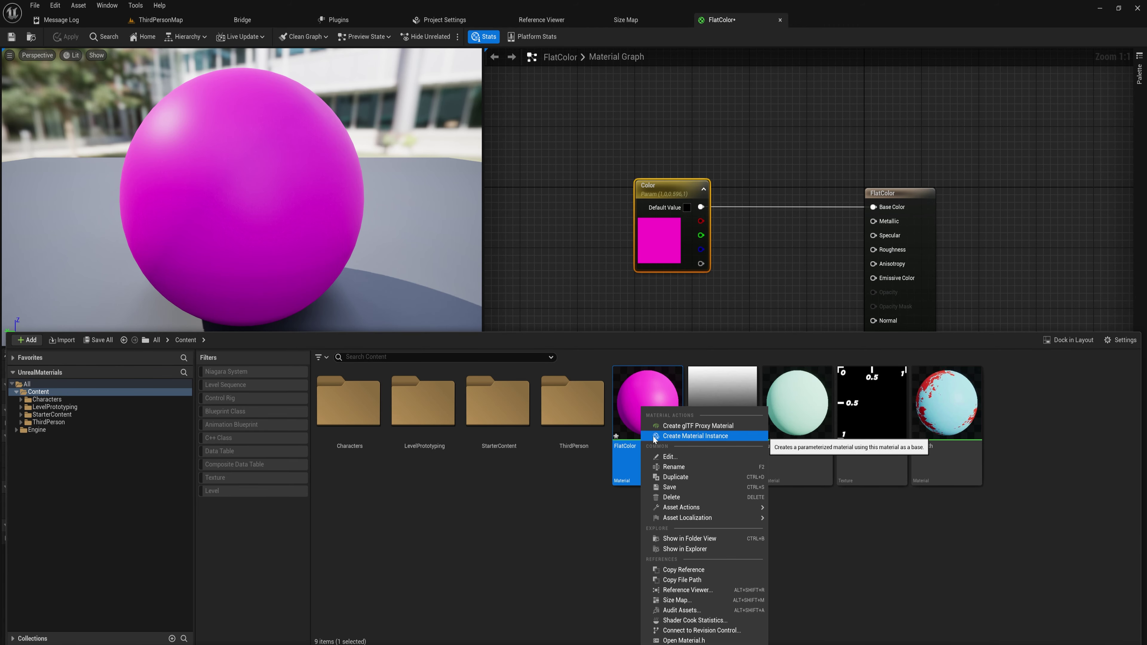
pyautogui.click(674, 436)
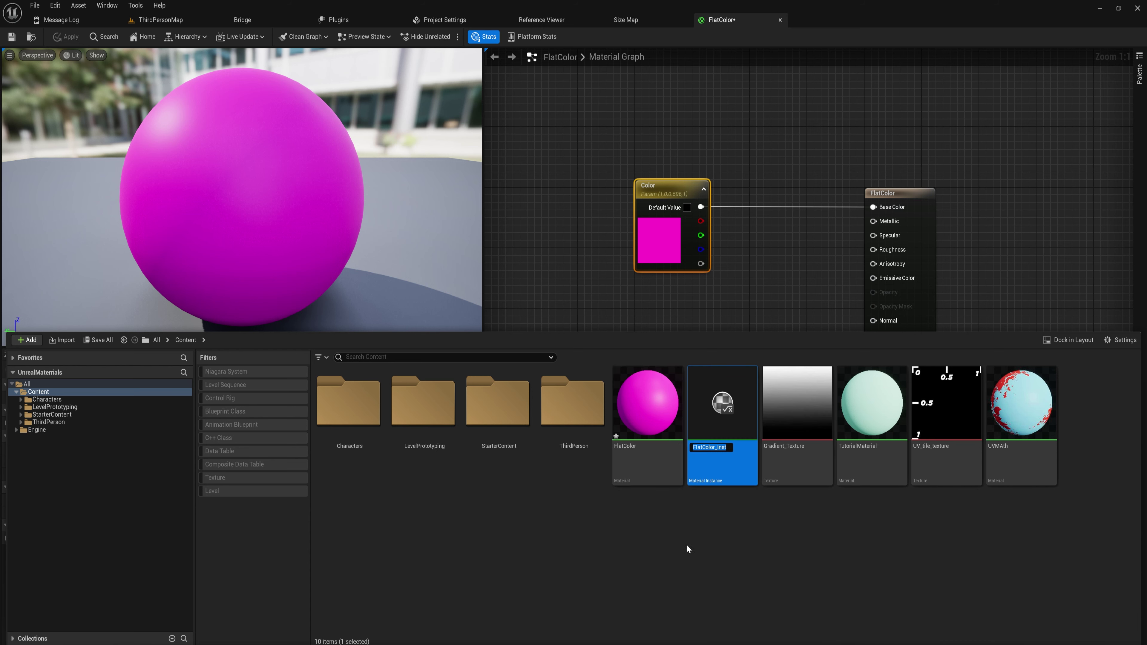
pyautogui.press('Right')
pyautogui.press('BackSpace')
pyautogui.press('BackSpace')
pyautogui.press('BackSpace')
pyautogui.write('Blue')
pyautogui.press('Return')
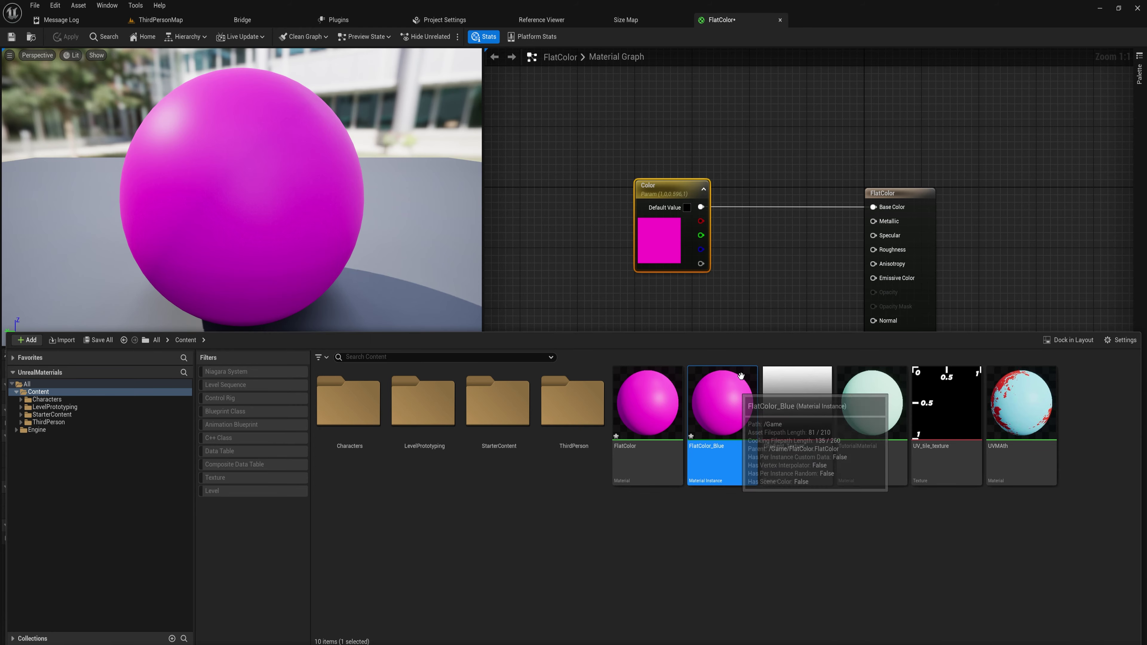
# - Open FlatColor_Blue and override its Color parameter with light blue (R 0.278538, G 0.787768, B 1.0)
pyautogui.doubleClick(734, 382)
pyautogui.scroll(-5, 578, 361)
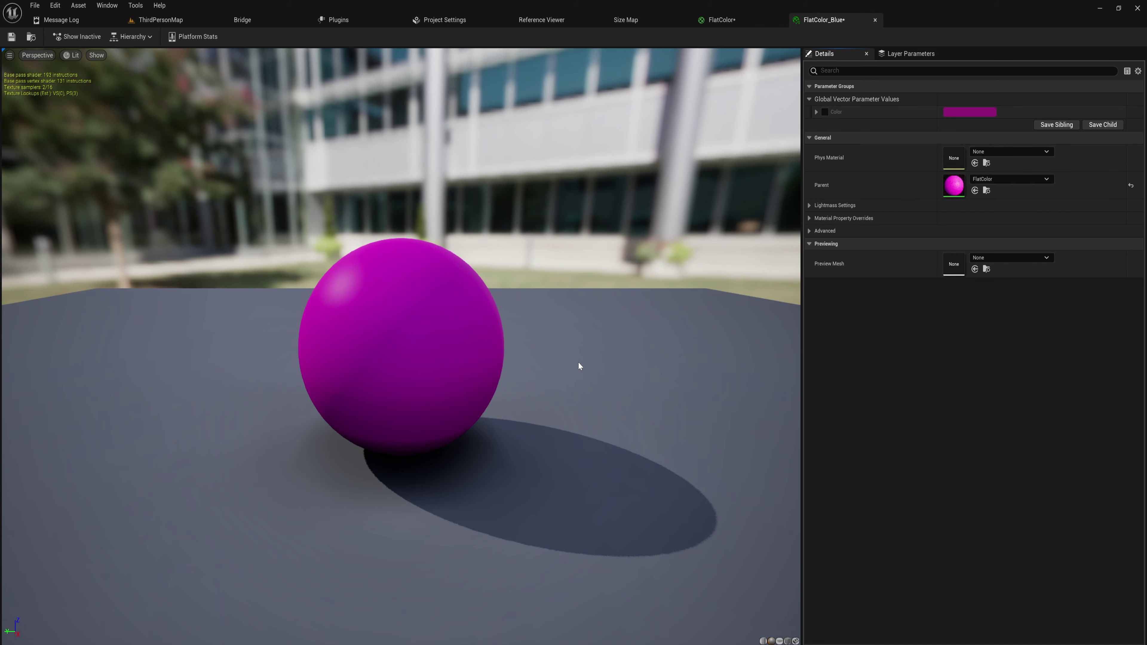
pyautogui.scroll(5, 576, 362)
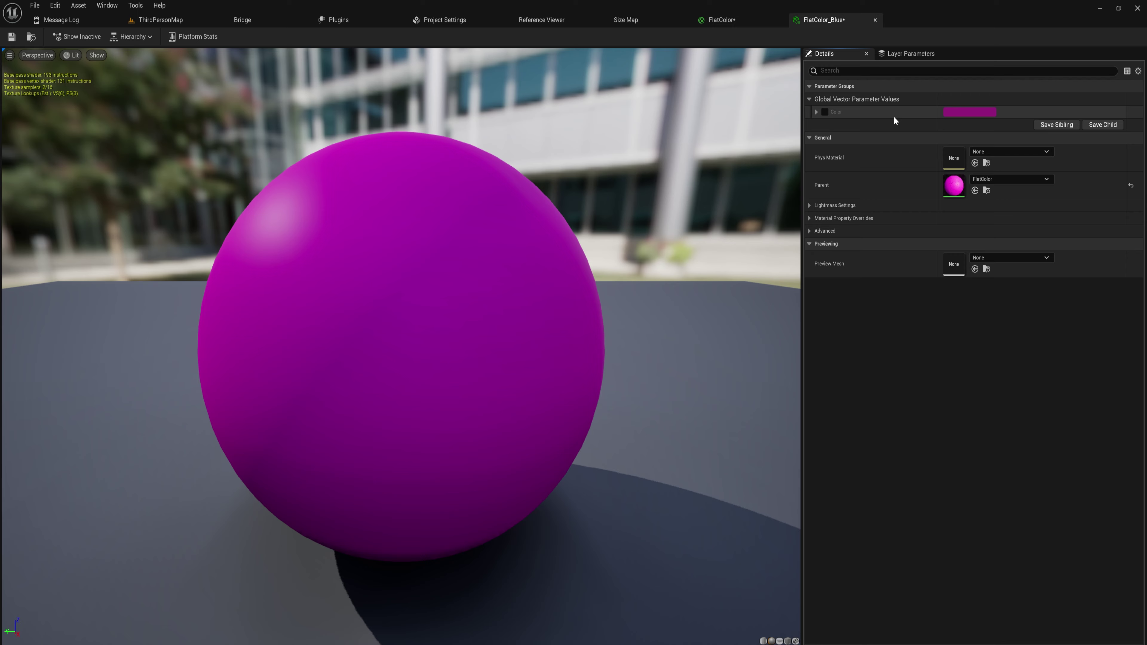
pyautogui.click(826, 112)
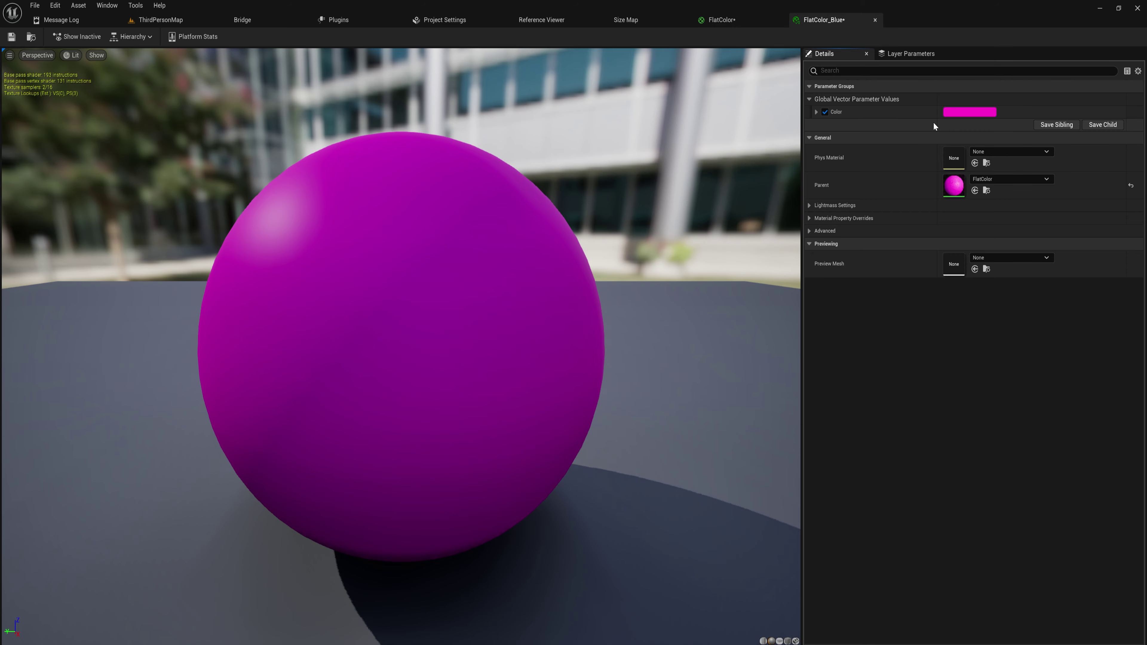
pyautogui.click(965, 112)
pyautogui.moveTo(808, 165); pyautogui.dragTo(789, 188)
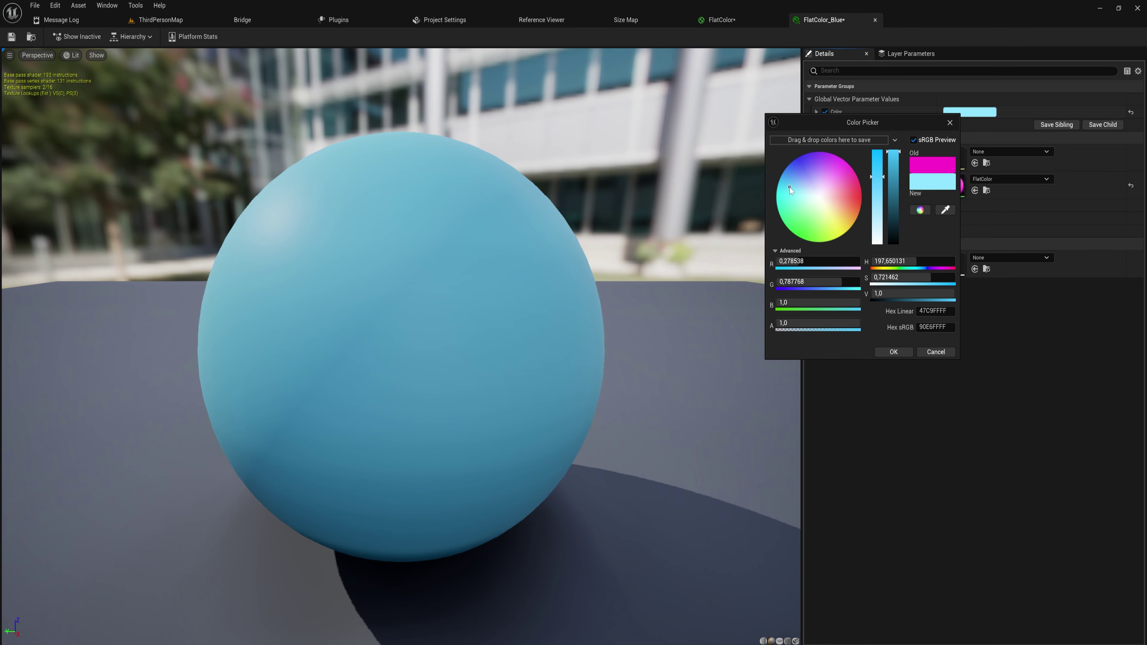
pyautogui.click(894, 353)
# - Create a new material named MAT_Mastermat in the Content folder and open it
pyautogui.hotkey('ctrl', 'space')
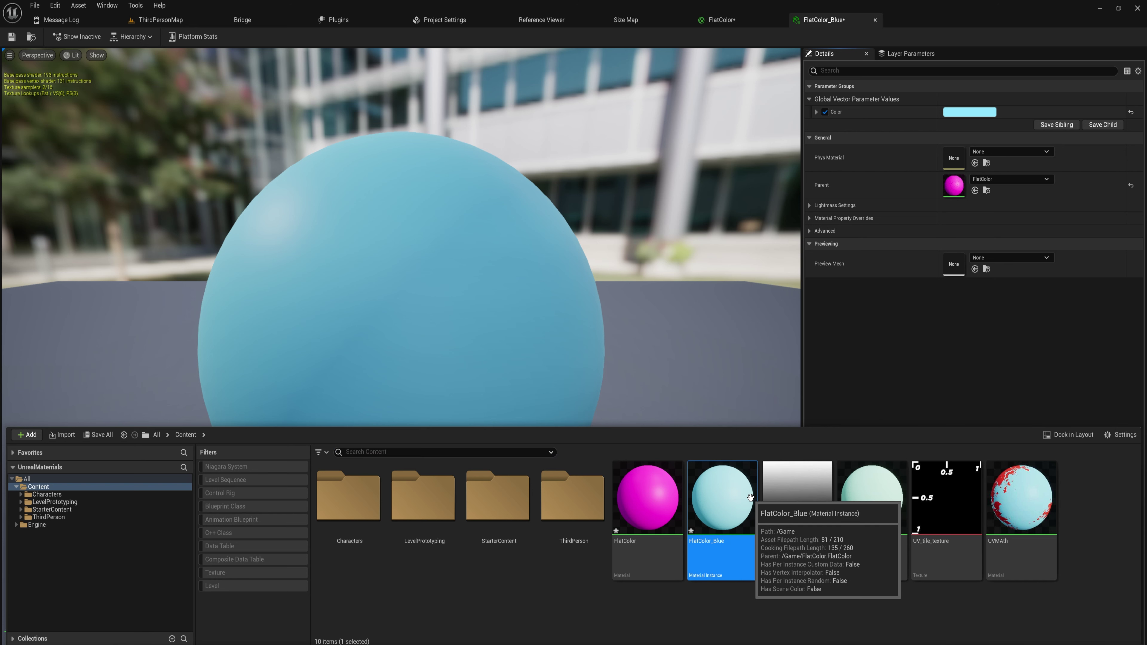
pyautogui.click(668, 492)
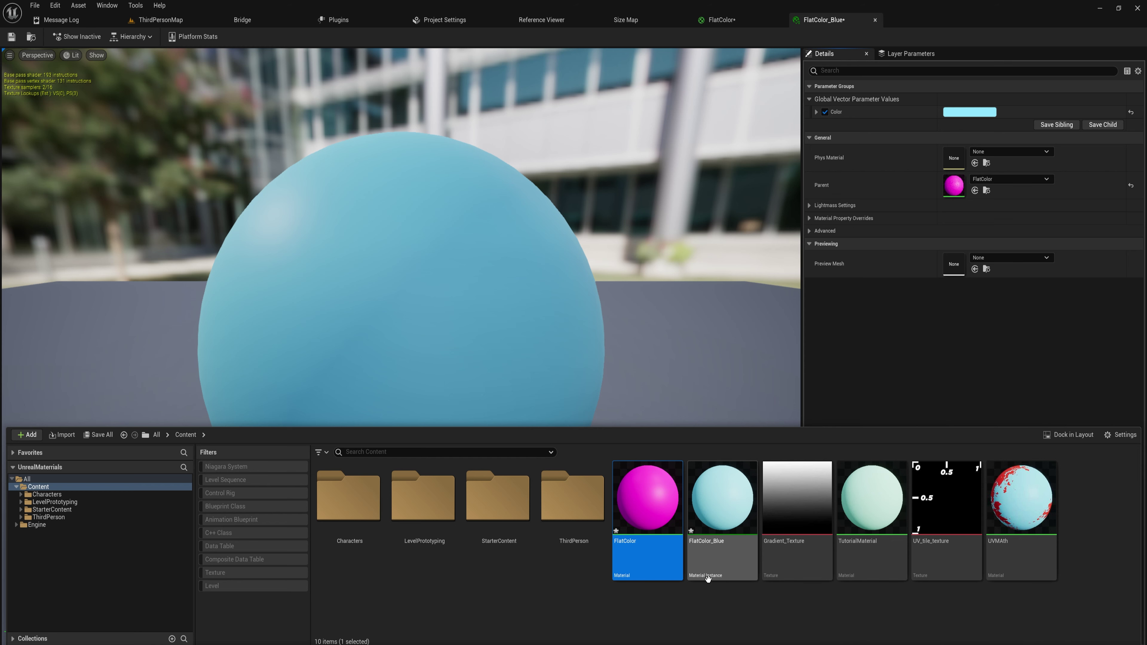
pyautogui.click(702, 606)
pyautogui.rightClick(703, 606)
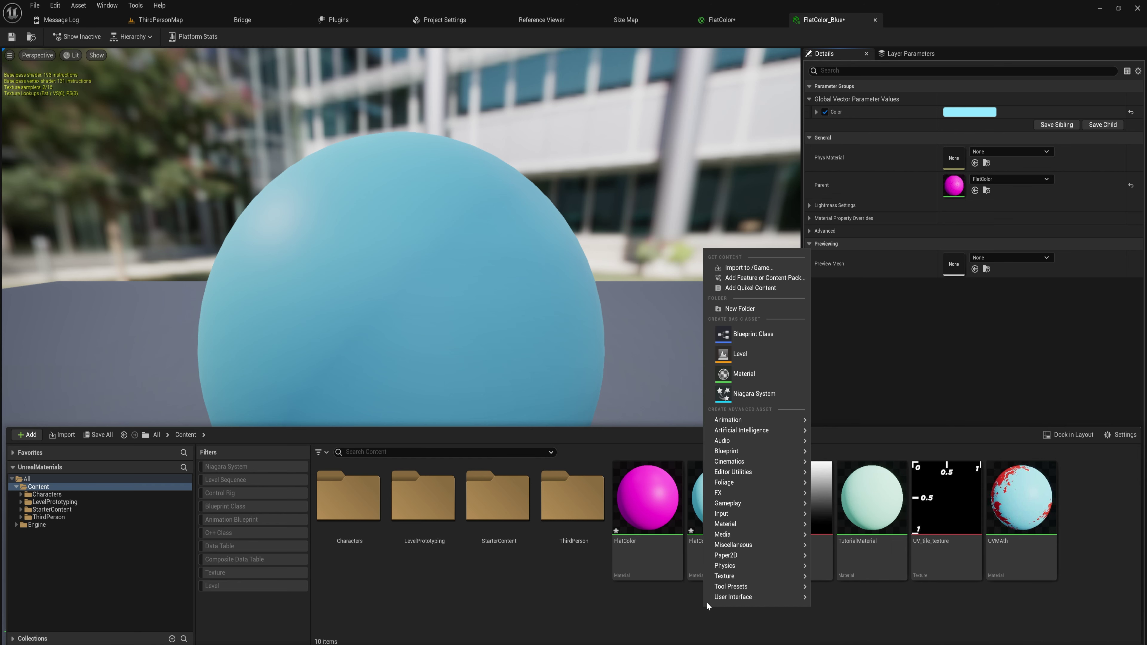
pyautogui.click(758, 373)
pyautogui.write('MAT_Master')
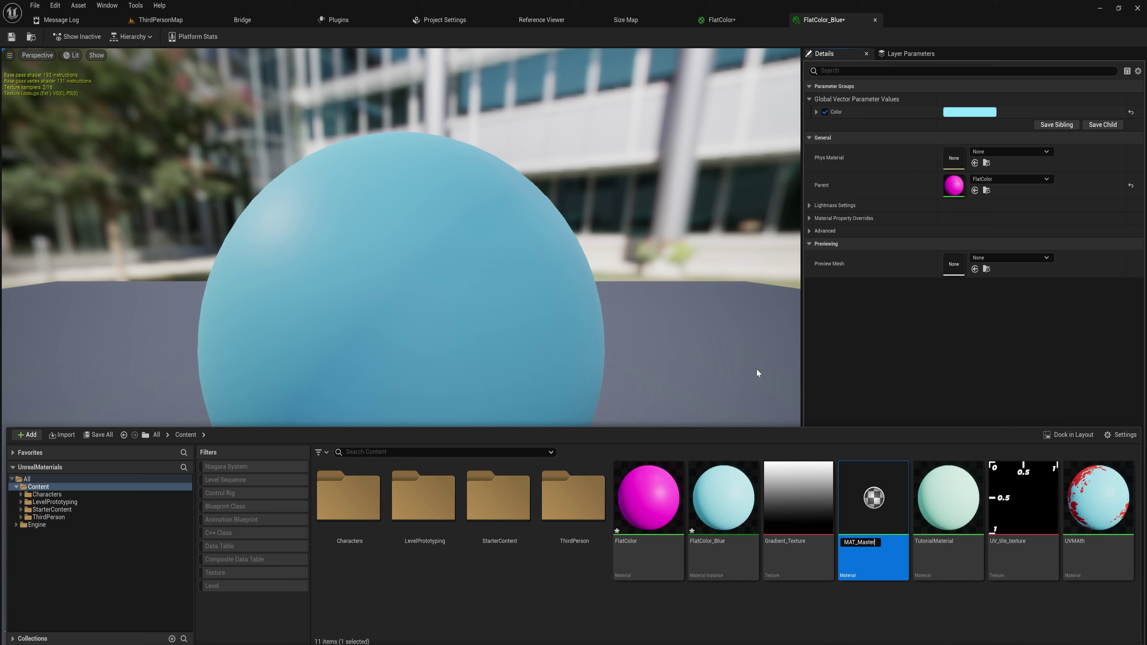
pyautogui.write('mat')
pyautogui.press('Return')
# - Add a Texture Sample node, connect its RGB to Base Color, move it level with that input, and assign the 127grey texture
pyautogui.rightClick(617, 234)
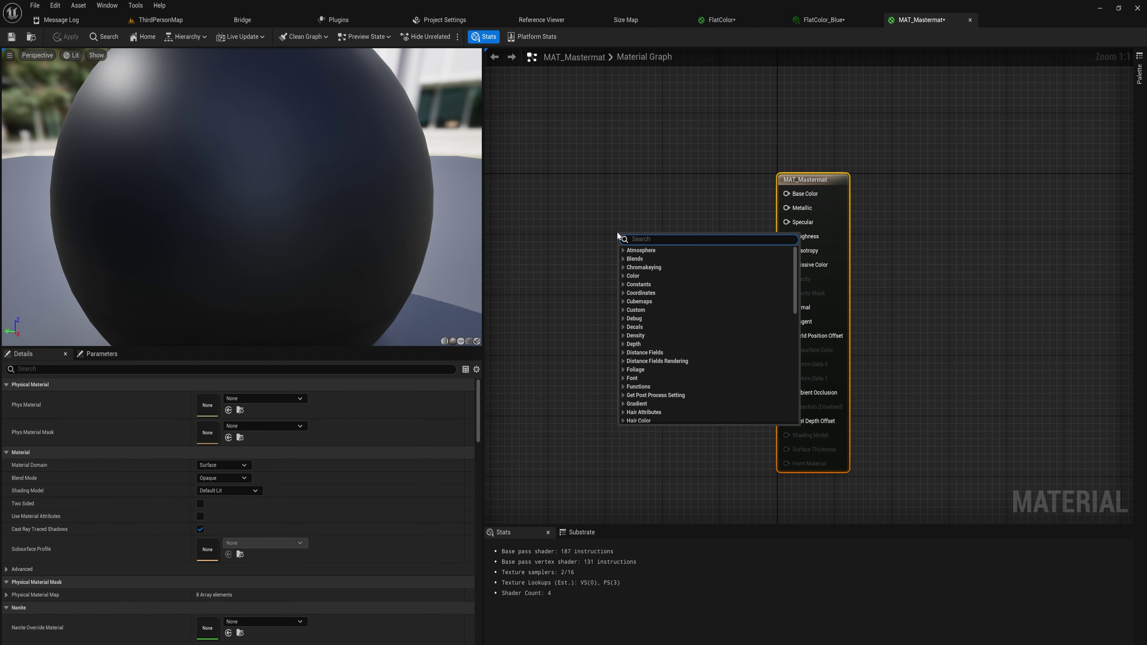
pyautogui.write('texture')
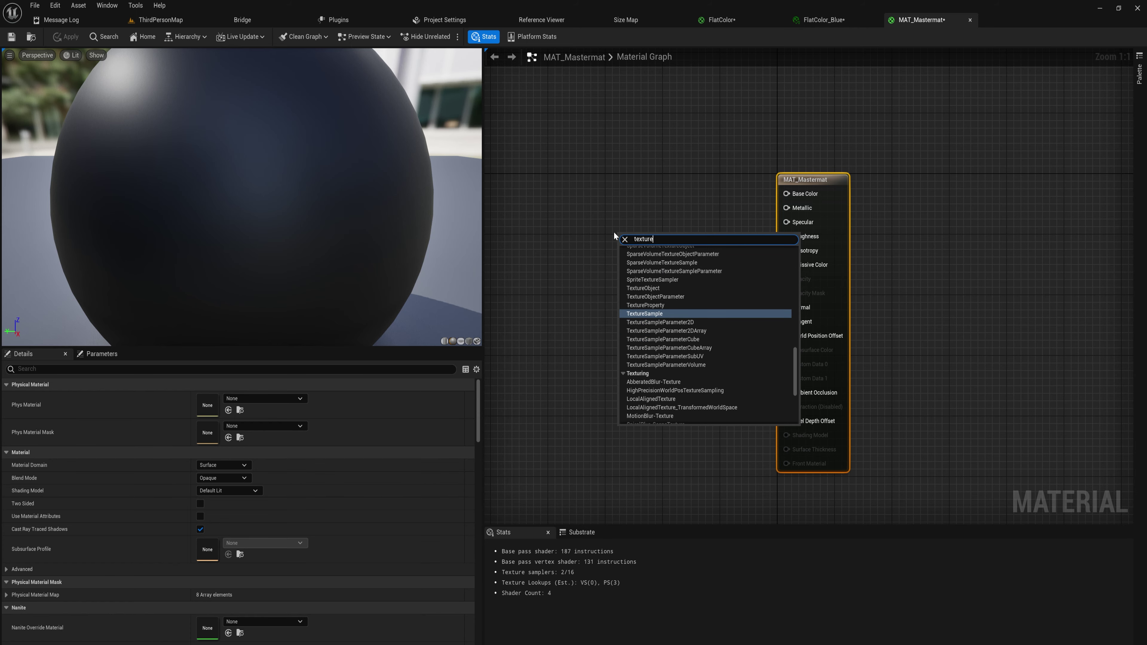
pyautogui.press('Return')
pyautogui.moveTo(701, 252); pyautogui.dragTo(786, 194)
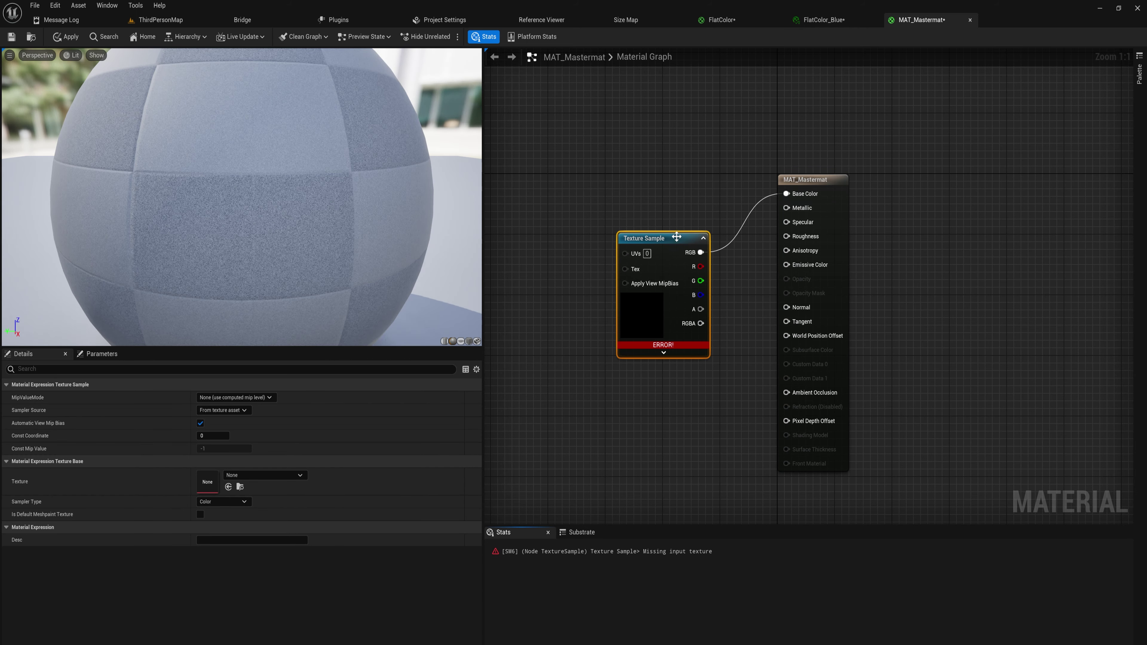
pyautogui.moveTo(677, 237); pyautogui.dragTo(635, 163)
pyautogui.click(299, 367)
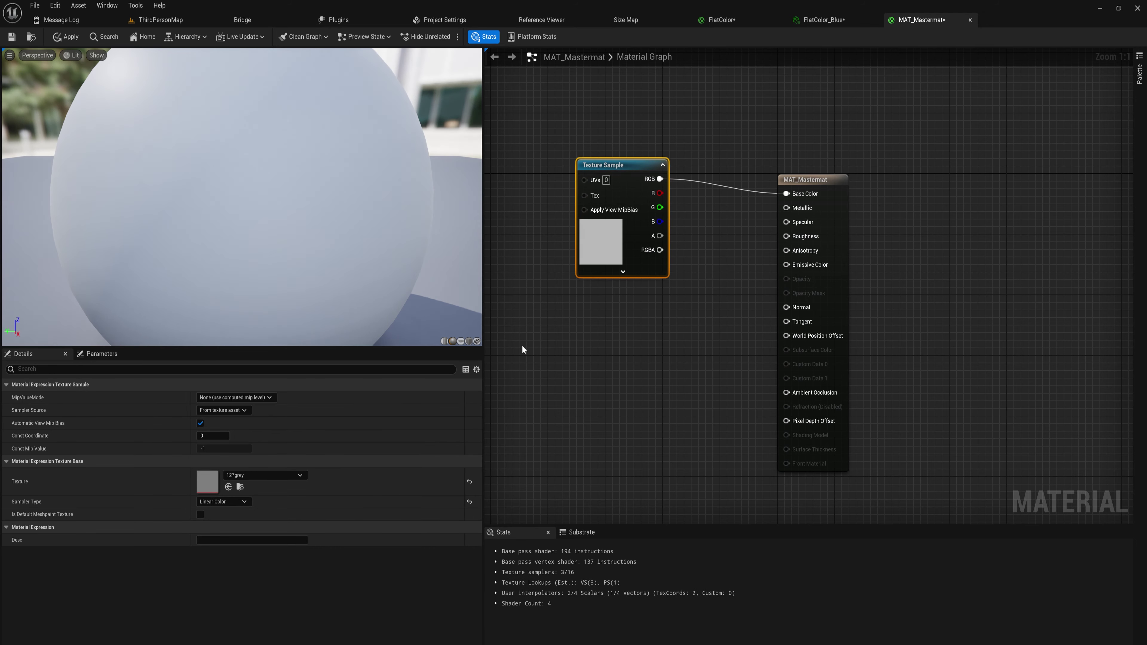
# - Convert the Base Color texture sample to a parameter named BaseColor
pyautogui.rightClick(631, 172)
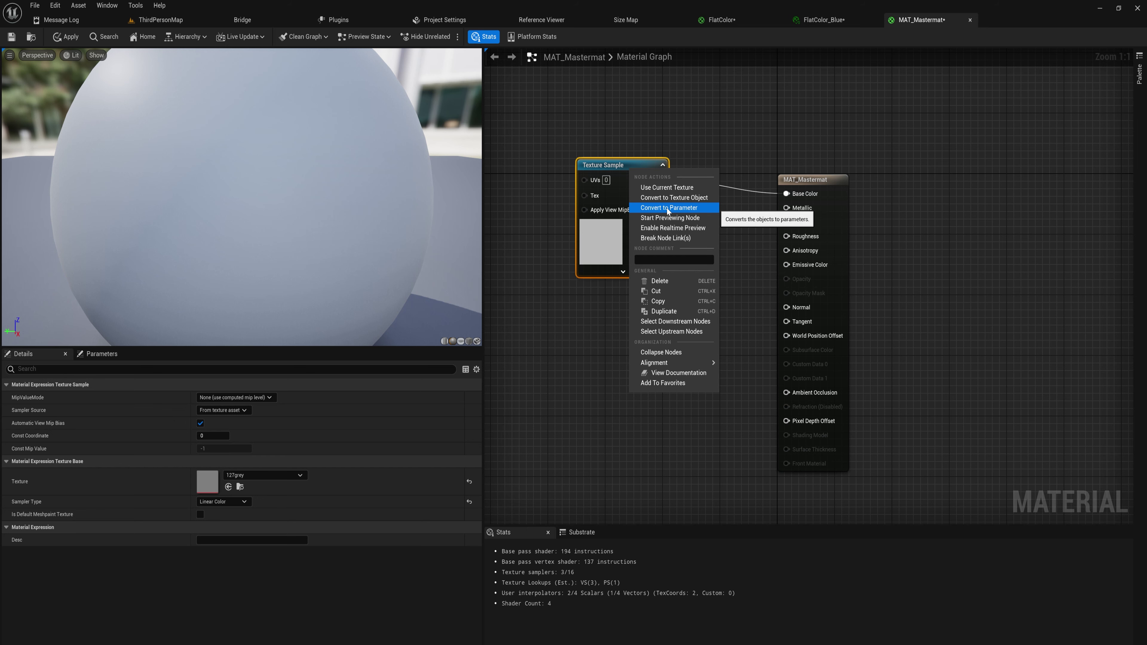
pyautogui.click(660, 208)
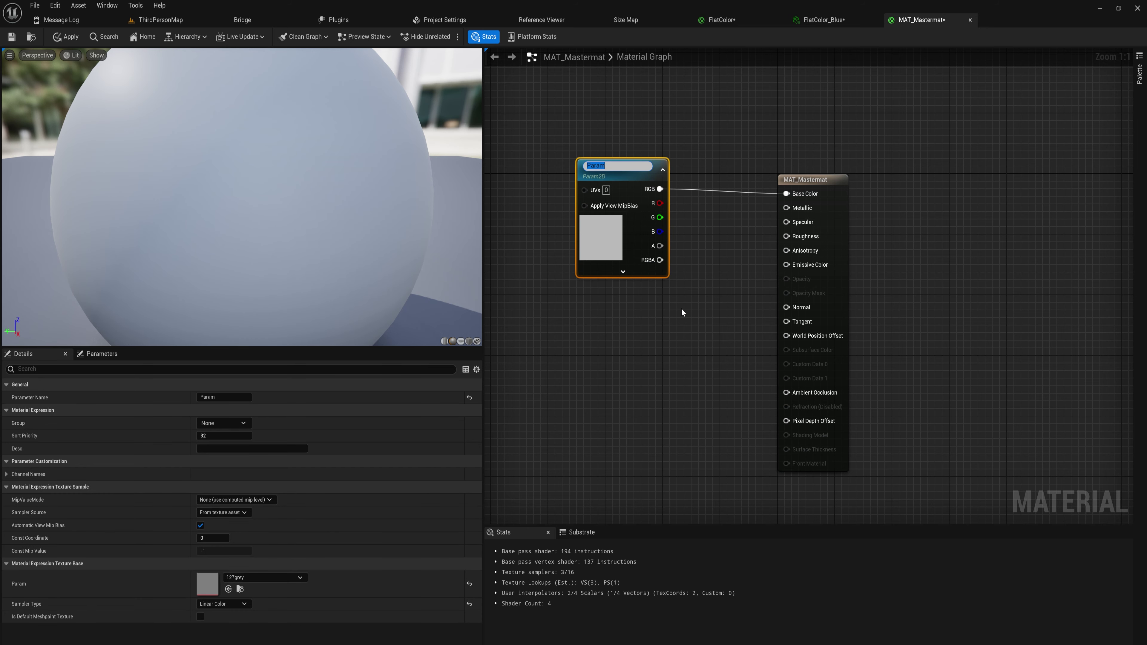
pyautogui.write('BaseColor')
pyautogui.press('Return')
# - Add another Texture Sample below BaseColor and duplicate it three times in a column beneath it
pyautogui.moveTo(635, 234); pyautogui.dragTo(699, 278, button='right')
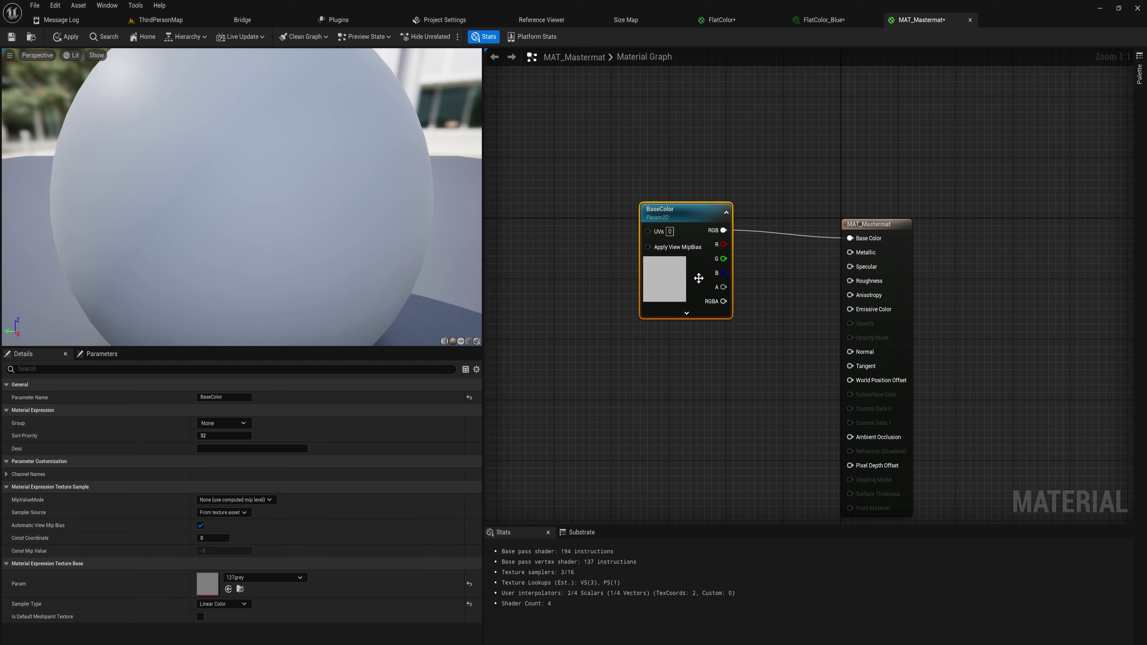
pyautogui.rightClick(632, 260)
pyautogui.write('text')
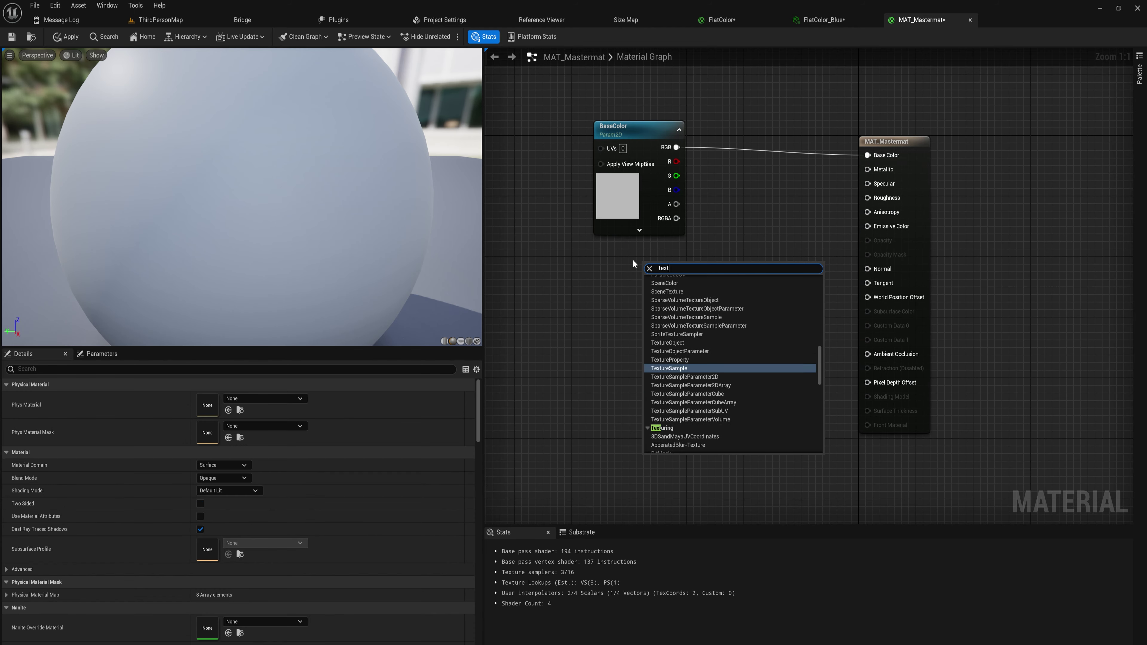
pyautogui.press('Return')
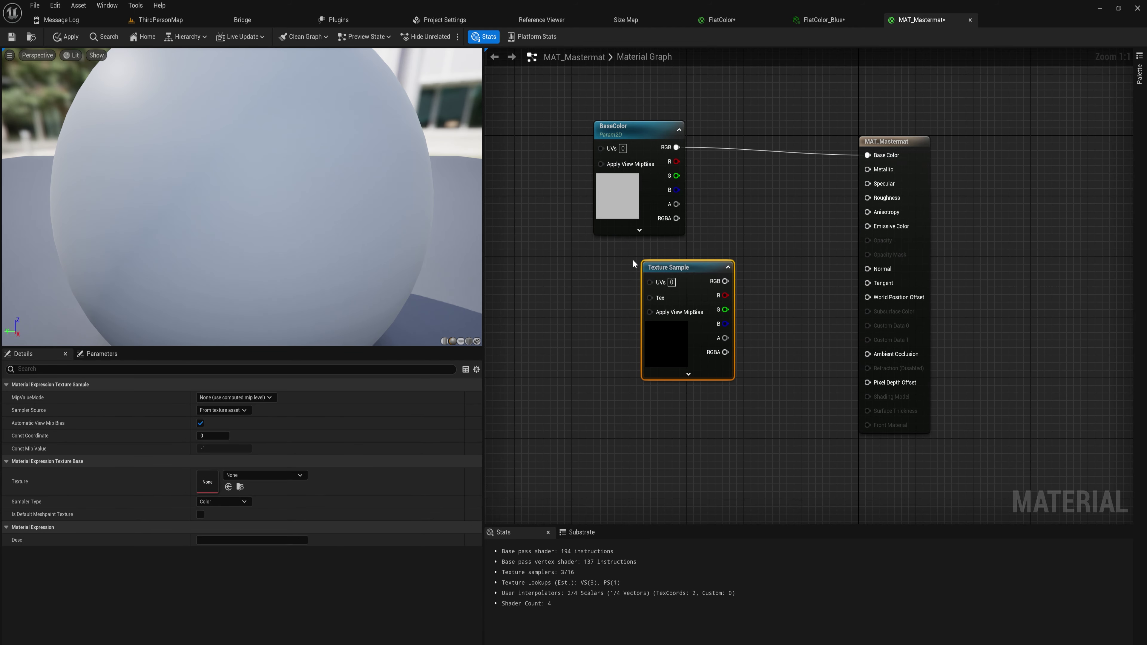
pyautogui.moveTo(682, 266); pyautogui.dragTo(634, 246)
pyautogui.hotkey('ctrl', 'd')
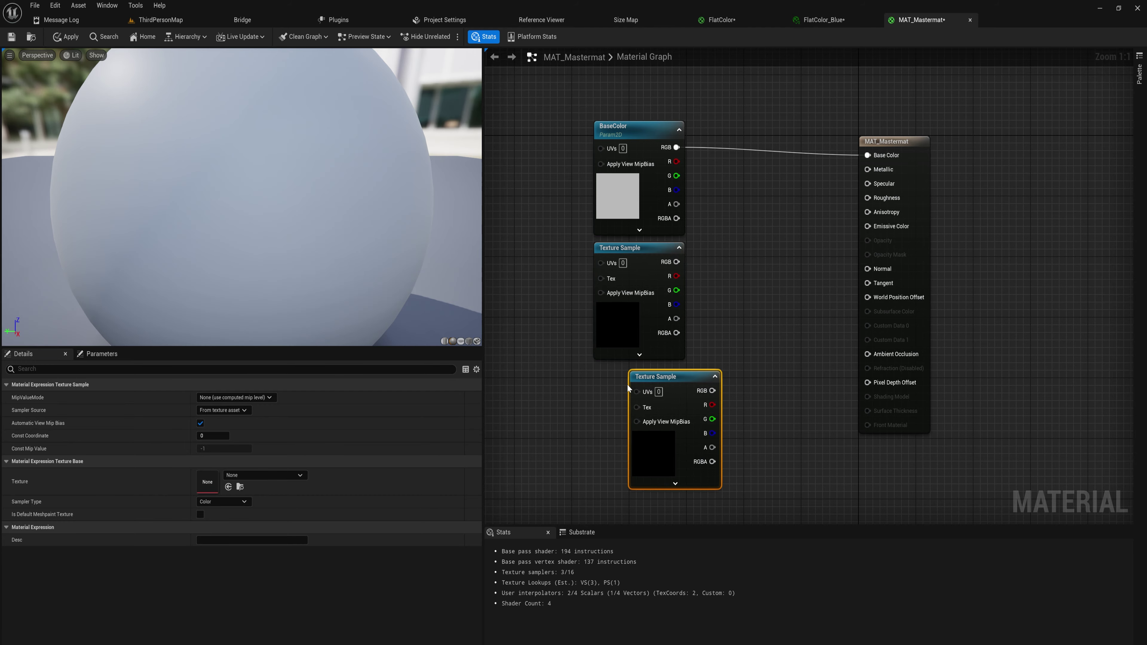
pyautogui.moveTo(625, 479); pyautogui.dragTo(650, 351, button='right')
pyautogui.hotkey('ctrl', 'd')
pyautogui.moveTo(651, 520); pyautogui.dragTo(660, 399, button='right')
pyautogui.hotkey('ctrl', 'd')
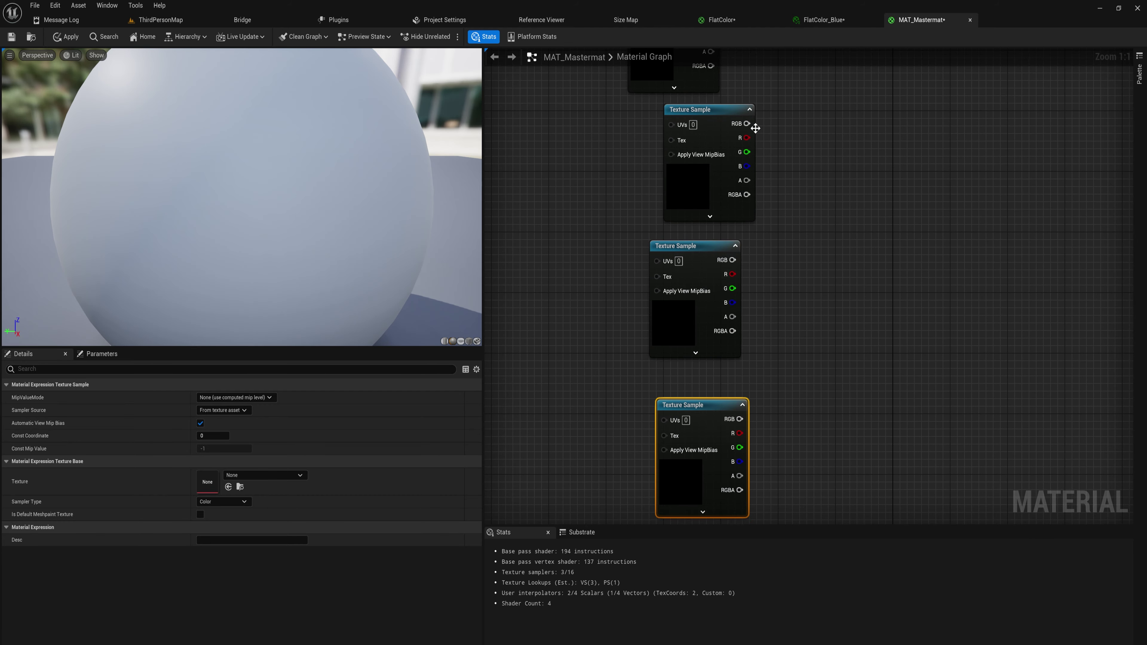
# - Connect the RGB outputs of the four new texture samples, in order, to Metallic, Roughness, Emissive Color and Normal, tidying their positions
pyautogui.moveTo(747, 142); pyautogui.dragTo(725, 315, button='right')
pyautogui.scroll(-1, 724, 314)
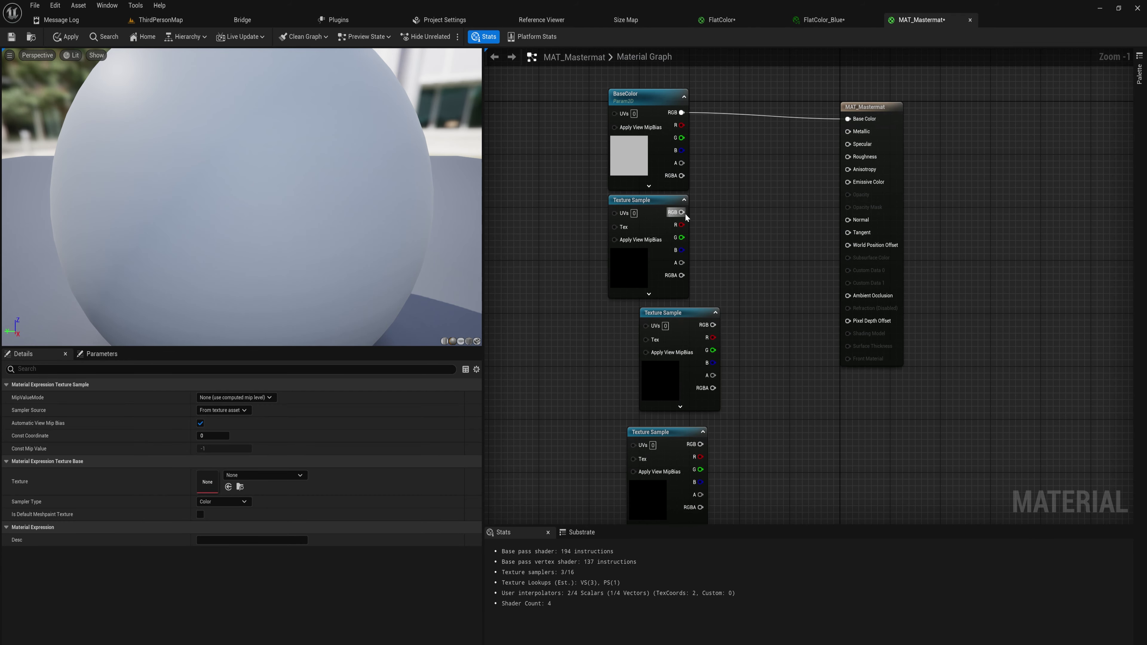
pyautogui.moveTo(685, 213); pyautogui.dragTo(848, 131)
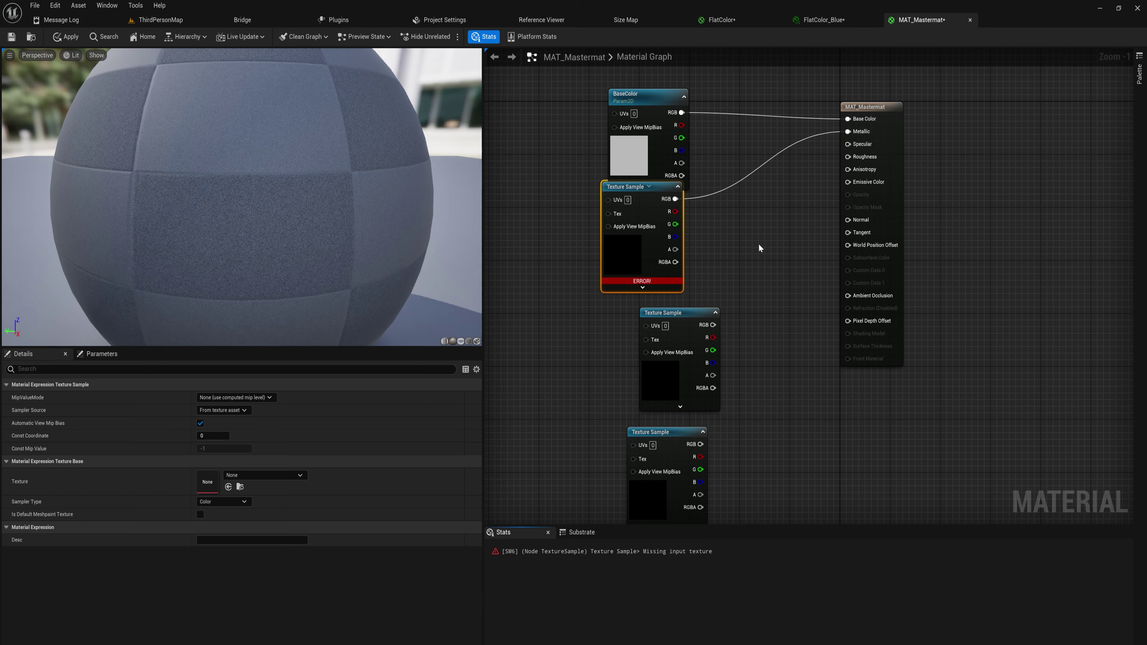
pyautogui.moveTo(713, 325); pyautogui.dragTo(855, 157)
pyautogui.moveTo(722, 374); pyautogui.dragTo(724, 320, button='right')
pyautogui.moveTo(703, 389); pyautogui.dragTo(877, 127)
pyautogui.moveTo(705, 523); pyautogui.dragTo(714, 422, button='right')
pyautogui.moveTo(716, 429); pyautogui.dragTo(863, 417)
pyautogui.moveTo(863, 417); pyautogui.dragTo(888, 208, button='right')
pyautogui.moveTo(800, 223); pyautogui.dragTo(809, 187, button='right')
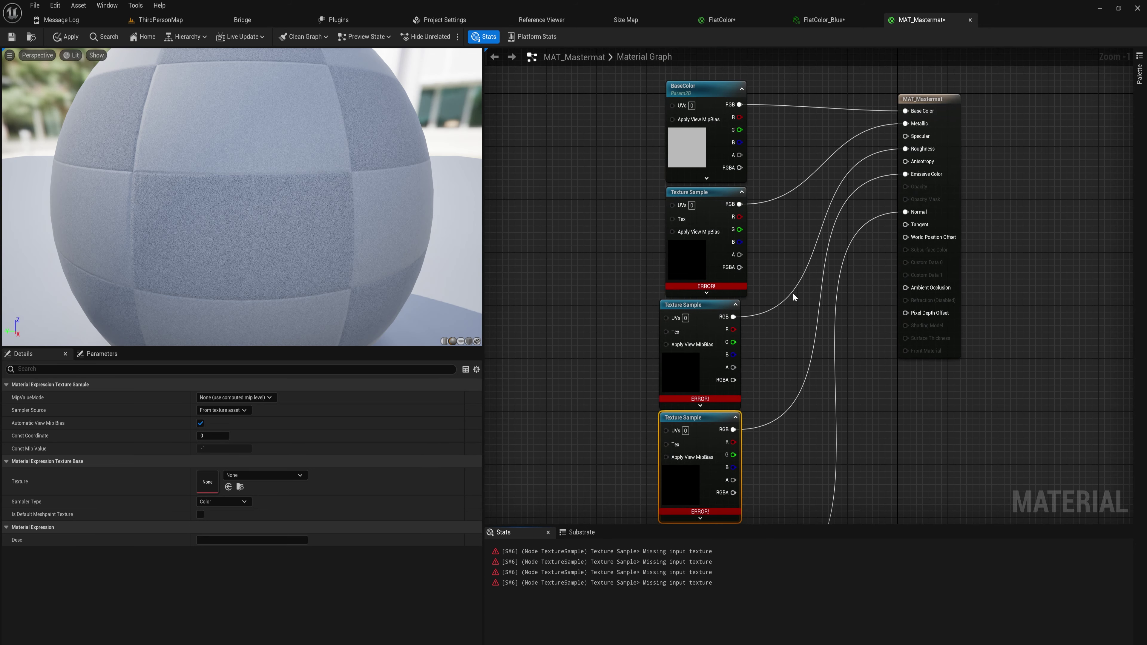
# - Convert the texture sample feeding Metallic to a parameter named mat
pyautogui.click(789, 452)
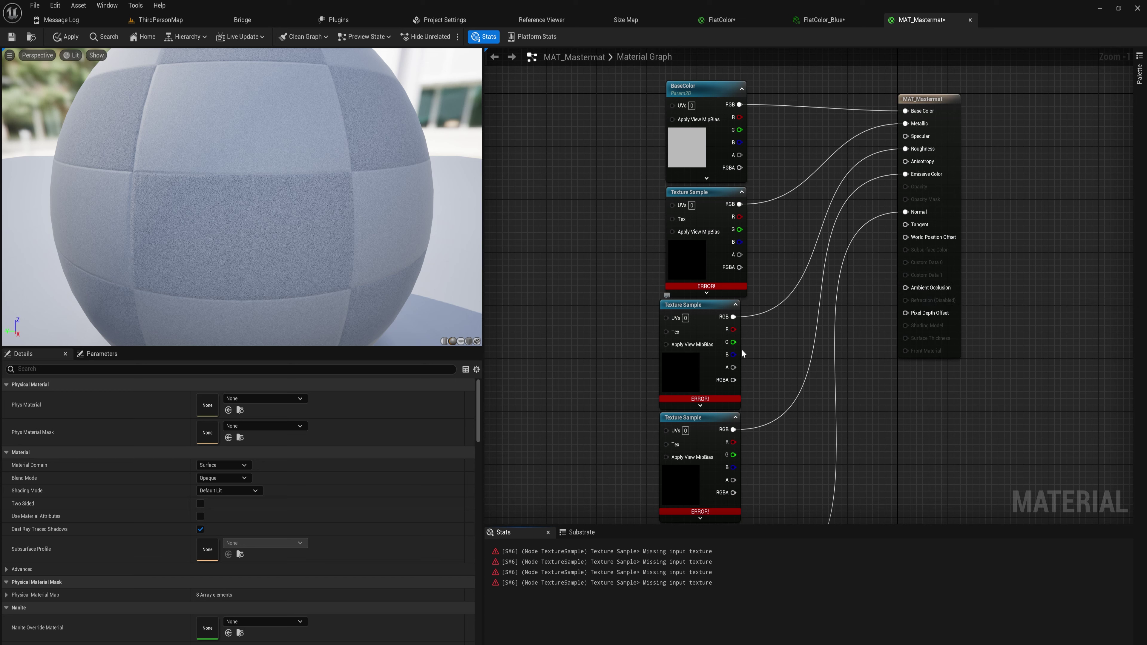
pyautogui.rightClick(714, 267)
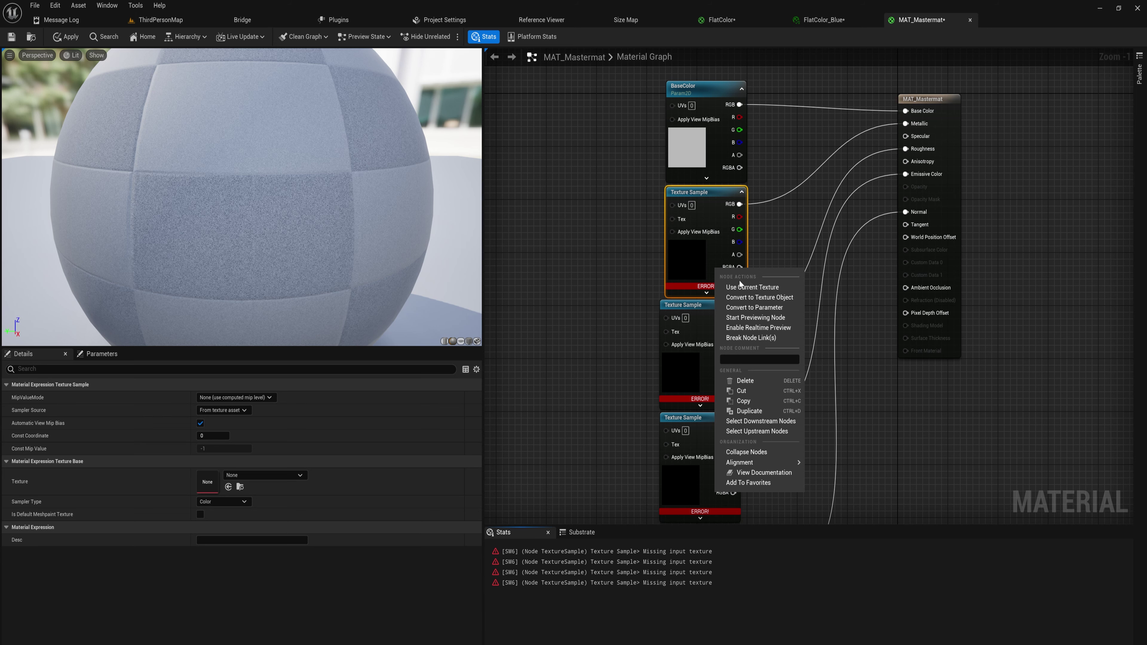
pyautogui.click(767, 308)
pyautogui.write('mat')
pyautogui.press('Return')
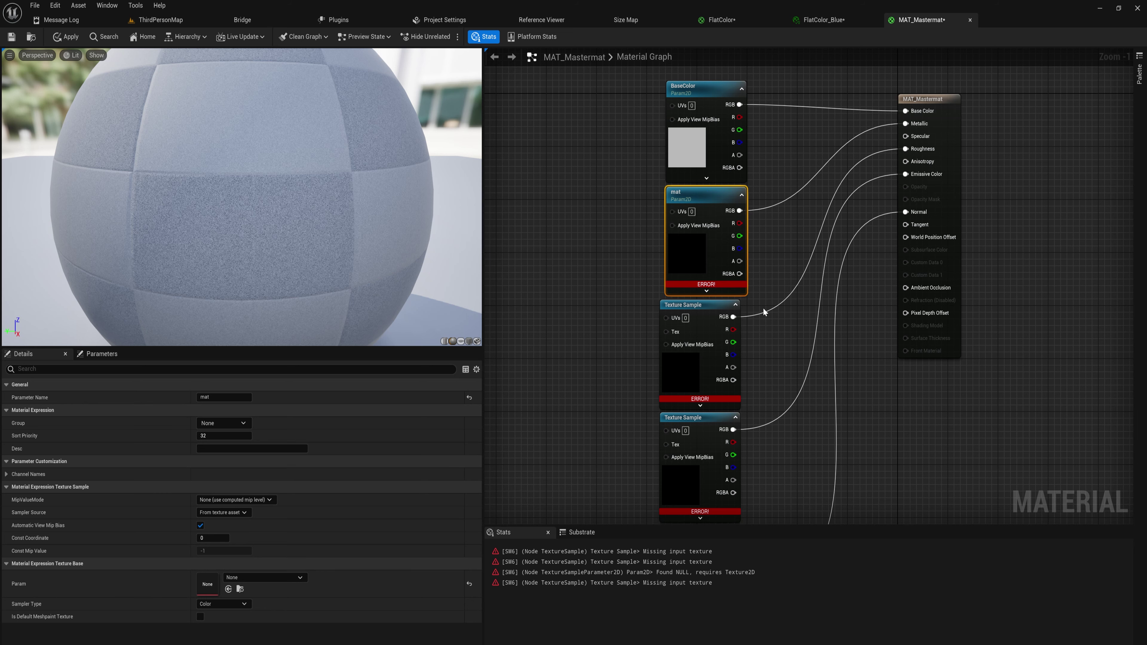
# - Convert the texture sample feeding Roughness to a parameter named Roughness
pyautogui.rightClick(715, 358)
pyautogui.click(770, 403)
pyautogui.write('Roughness')
pyautogui.press('Return')
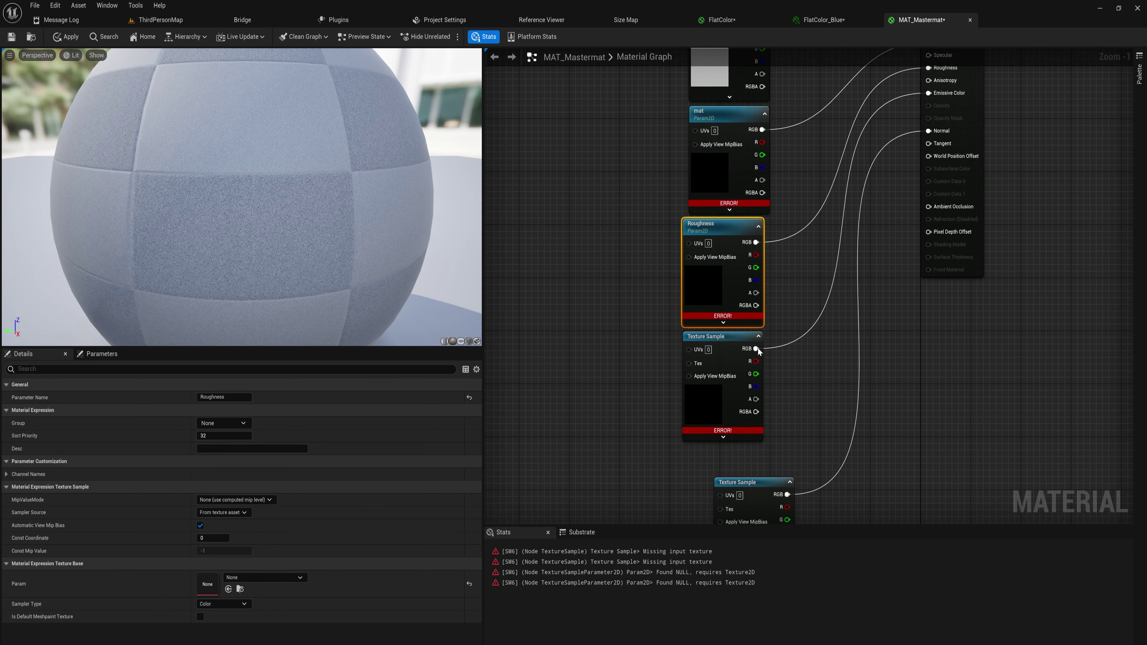
# - Convert the texture samples feeding Emissive Color and Normal to parameters named Emissive and NormalMap
pyautogui.click(723, 389)
pyautogui.click(743, 334)
pyautogui.moveTo(735, 391); pyautogui.dragTo(742, 385)
pyautogui.rightClick(741, 385)
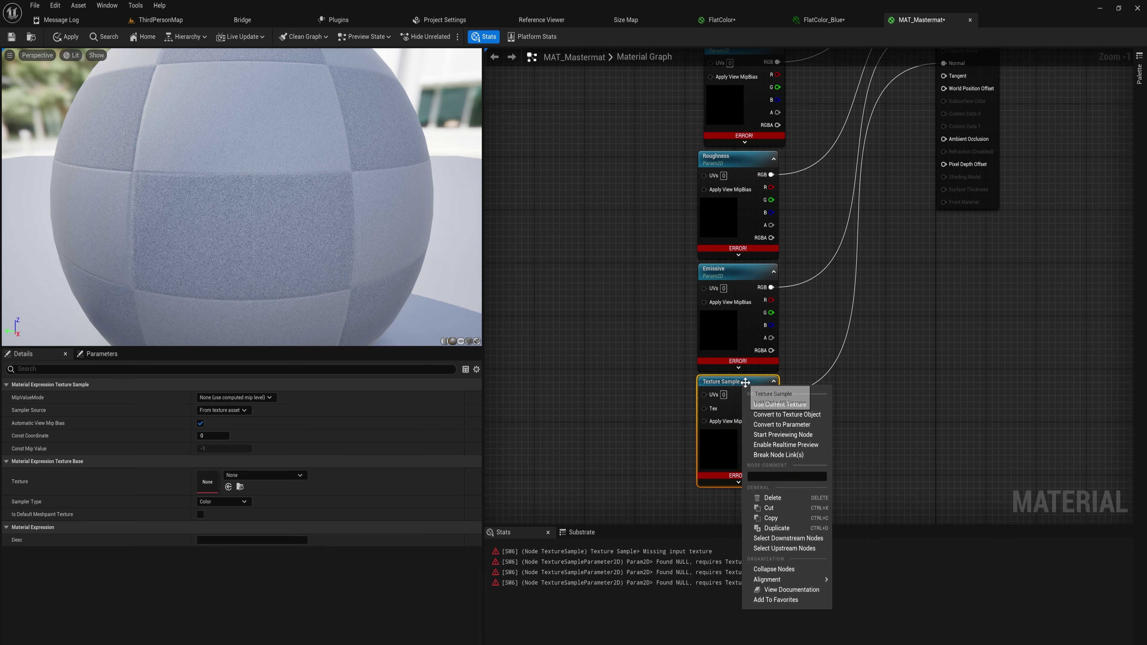
pyautogui.click(794, 429)
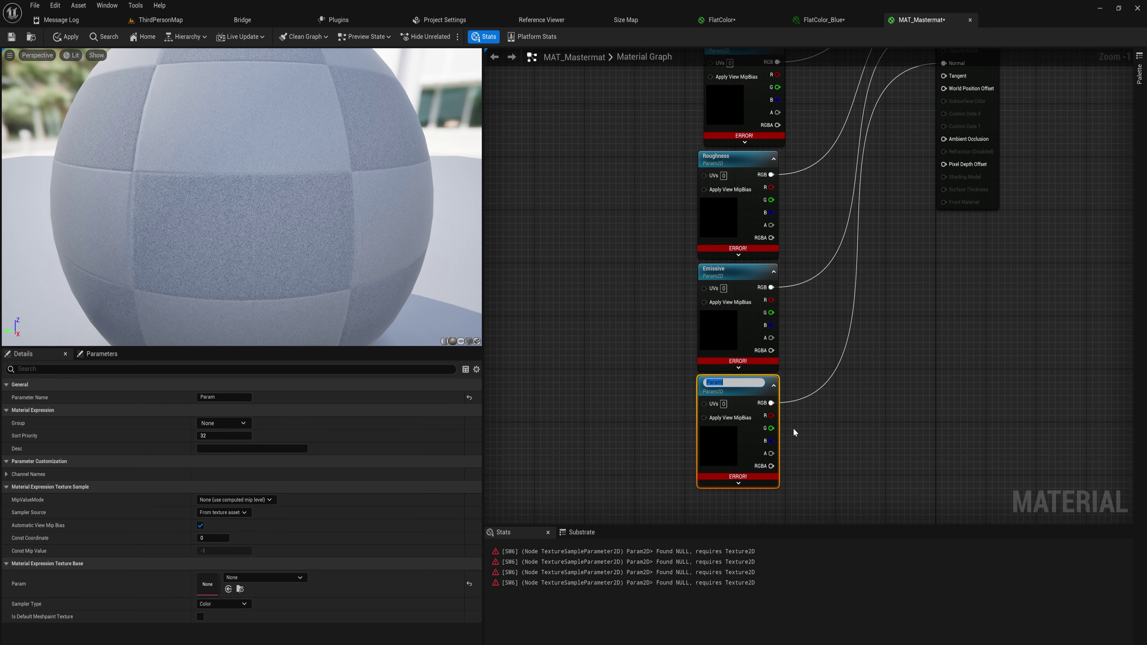
pyautogui.write('NormalMap')
pyautogui.press('Return')
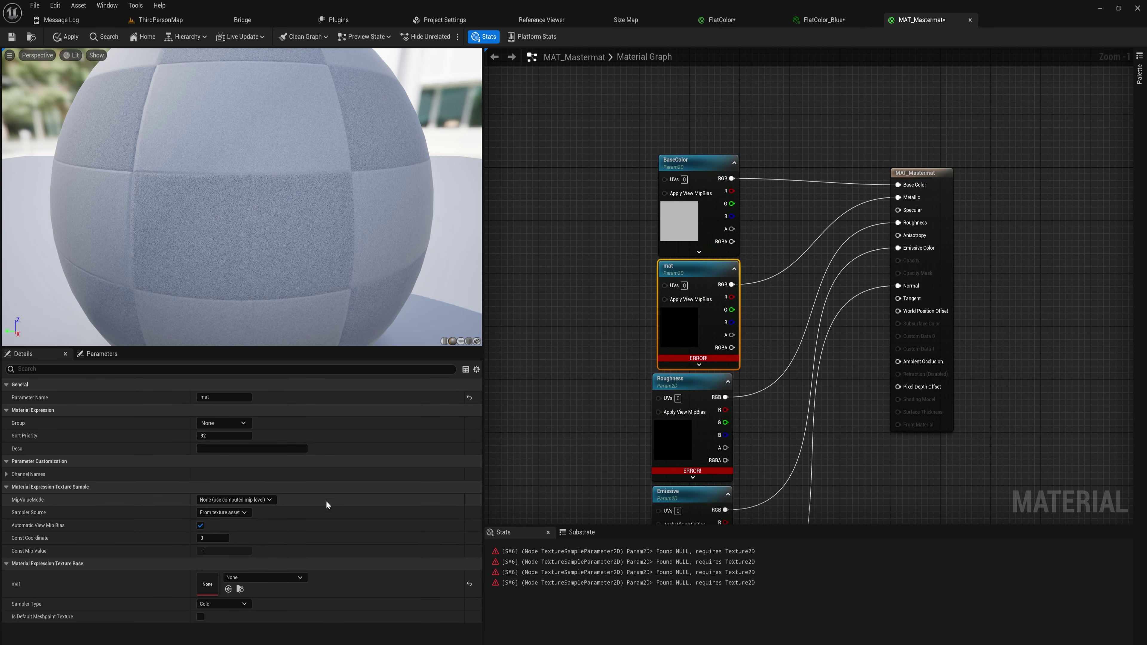
# - Assign the Black texture to the mat parameter as its default
pyautogui.click(241, 424)
pyautogui.click(240, 432)
pyautogui.click(318, 482)
pyautogui.click(246, 514)
pyautogui.write('black')
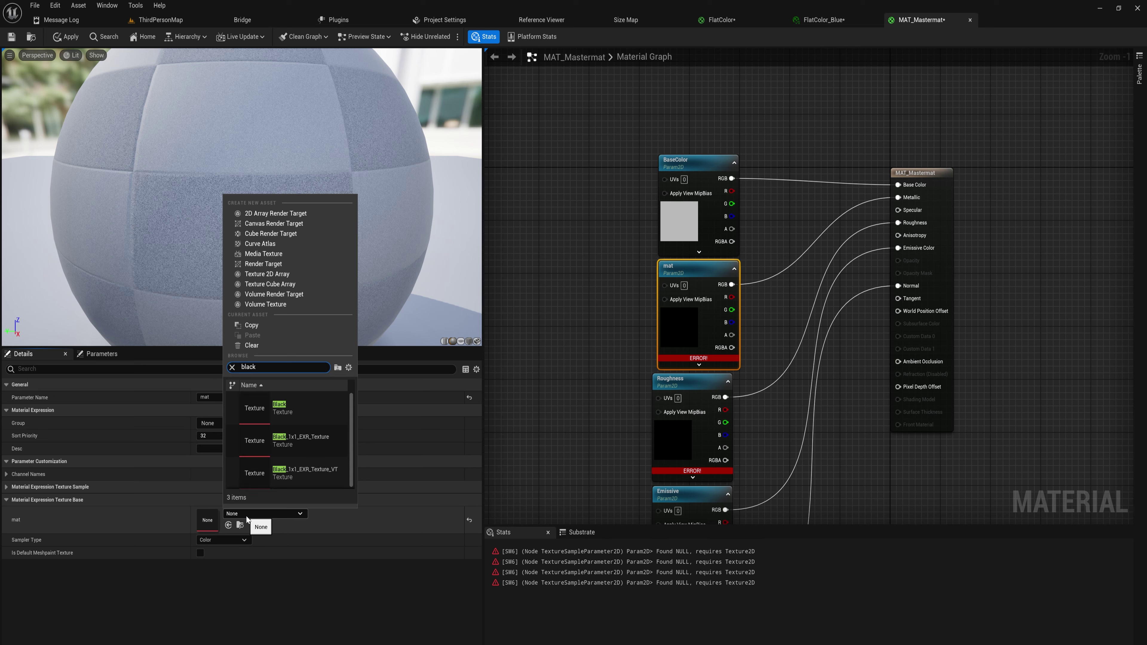
pyautogui.click(316, 401)
# - Assign the 127grey texture to the Roughness parameter as its default
pyautogui.click(703, 383)
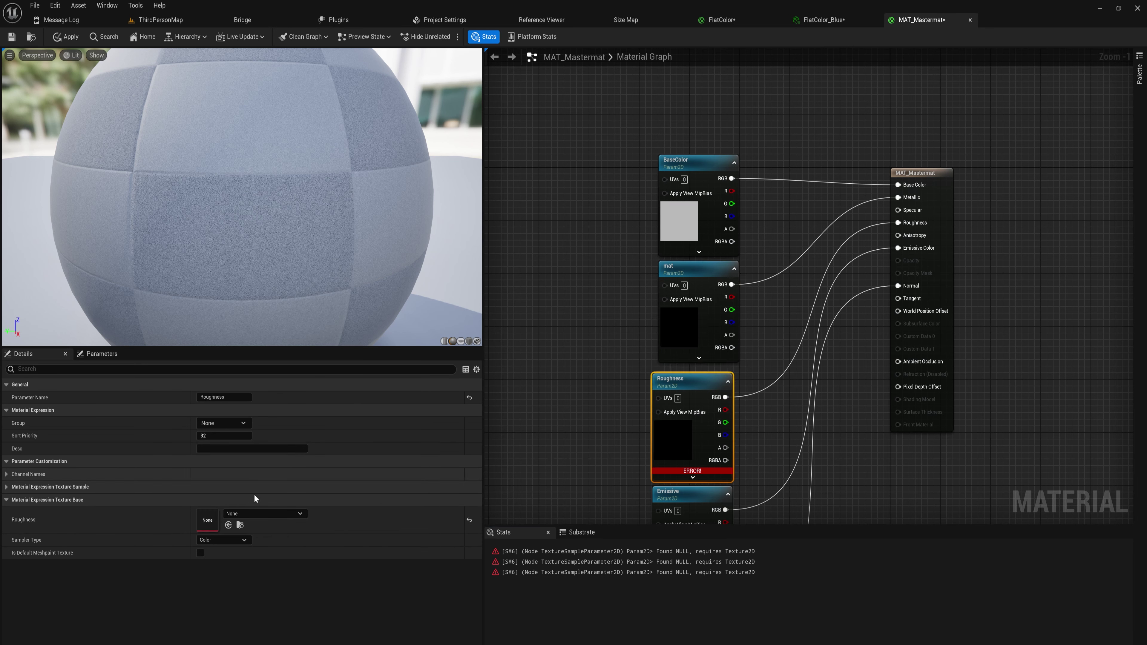
pyautogui.click(247, 514)
pyautogui.write('grey')
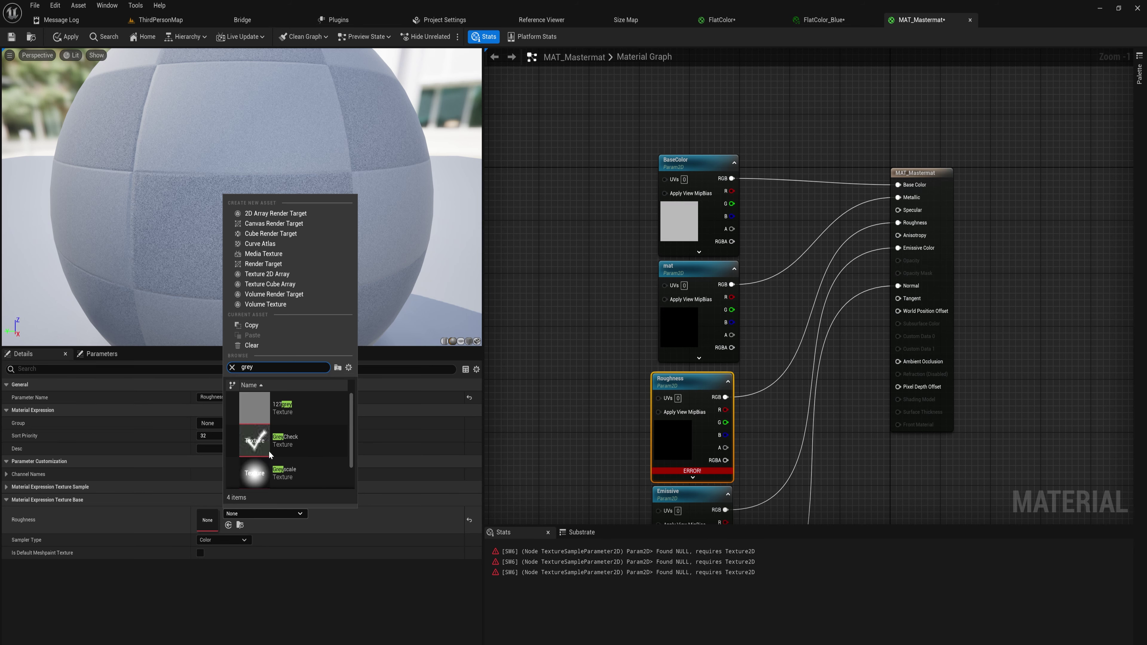
pyautogui.click(299, 404)
# - Assign the Black texture to the Emissive parameter as its default
pyautogui.moveTo(834, 482); pyautogui.dragTo(813, 344, button='right')
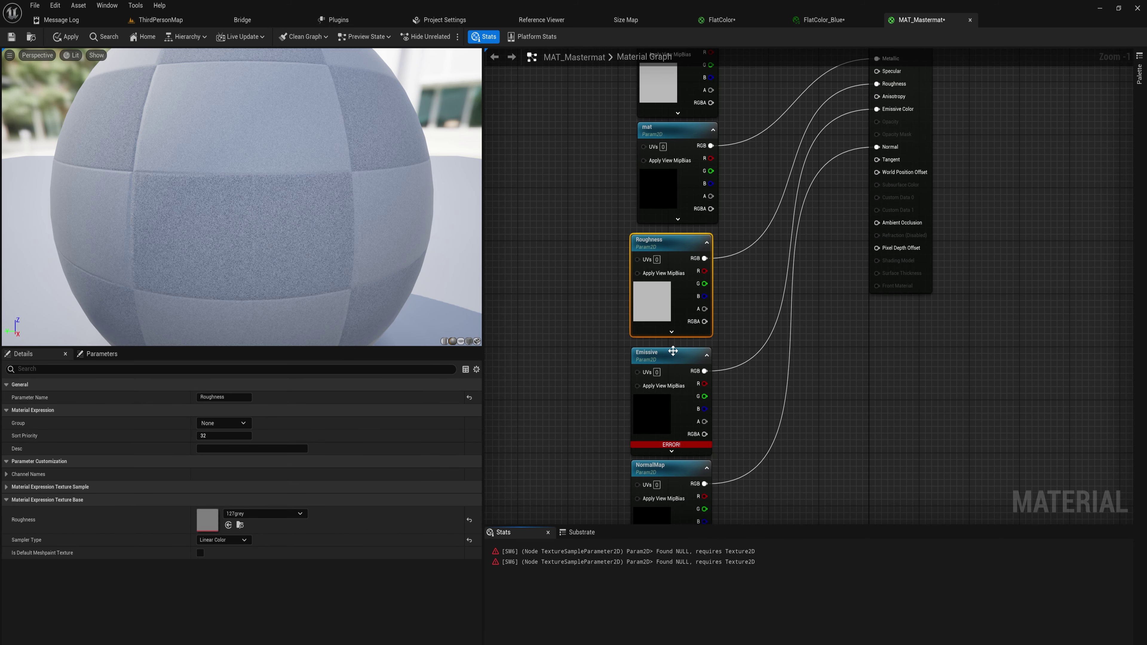
pyautogui.click(668, 355)
pyautogui.click(300, 515)
pyautogui.write('black')
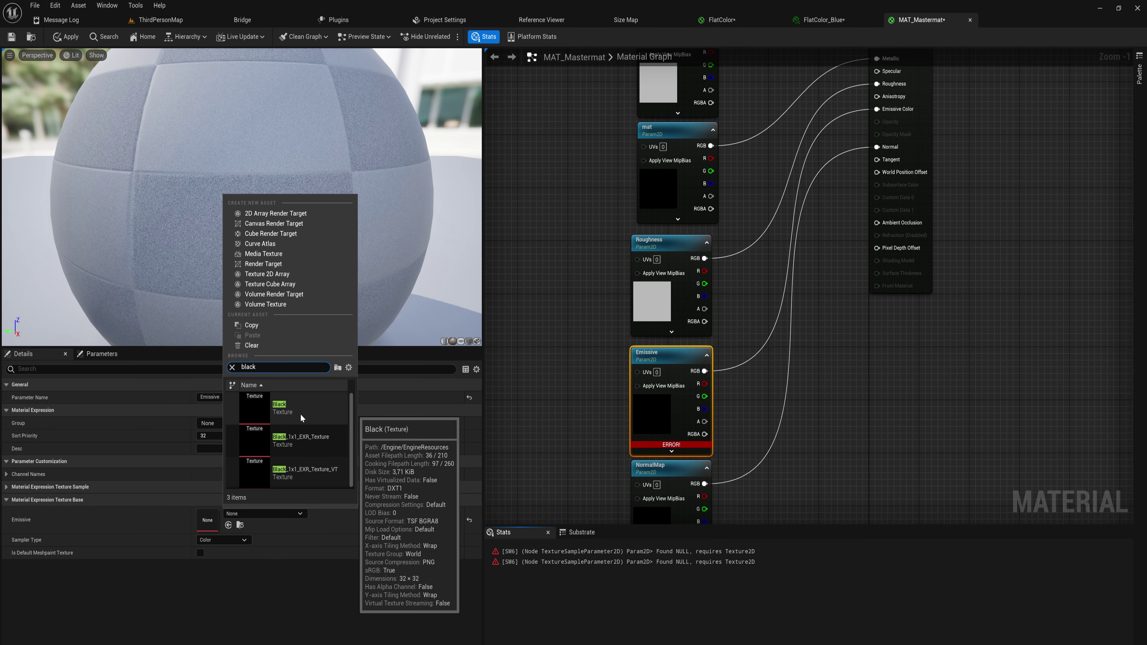
pyautogui.click(303, 413)
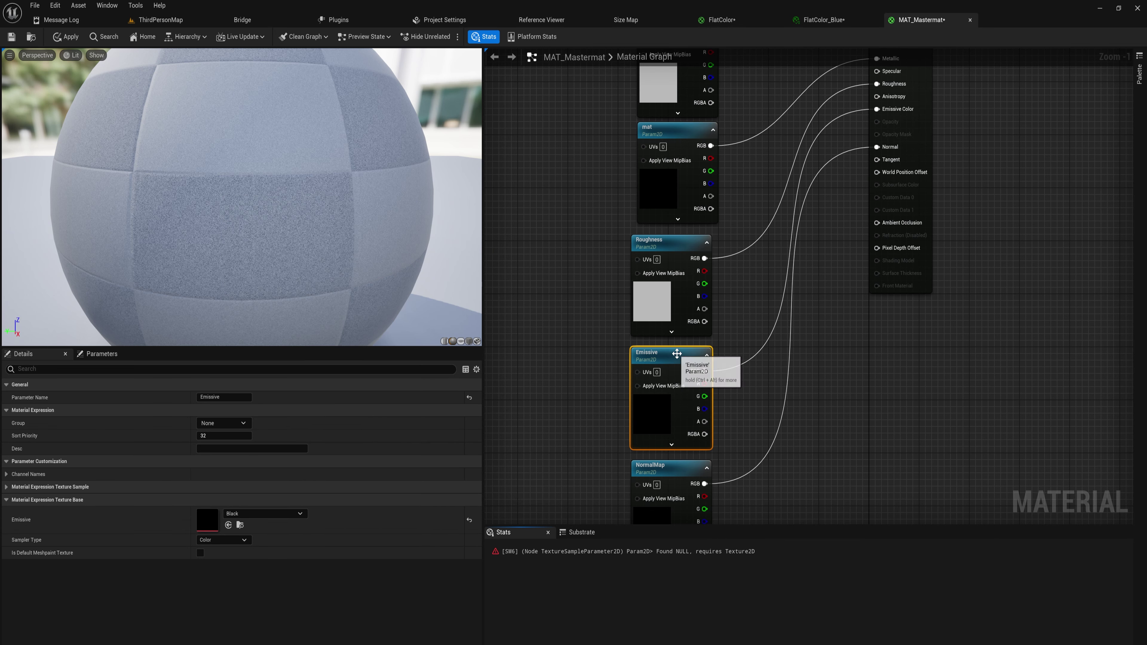
# - Move the Roughness, Emissive and NormalMap nodes up so they stack closely in a column below mat
pyautogui.moveTo(680, 355); pyautogui.dragTo(680, 348)
pyautogui.keyDown('ctrl'); pyautogui.click(677, 258); pyautogui.keyUp('ctrl')
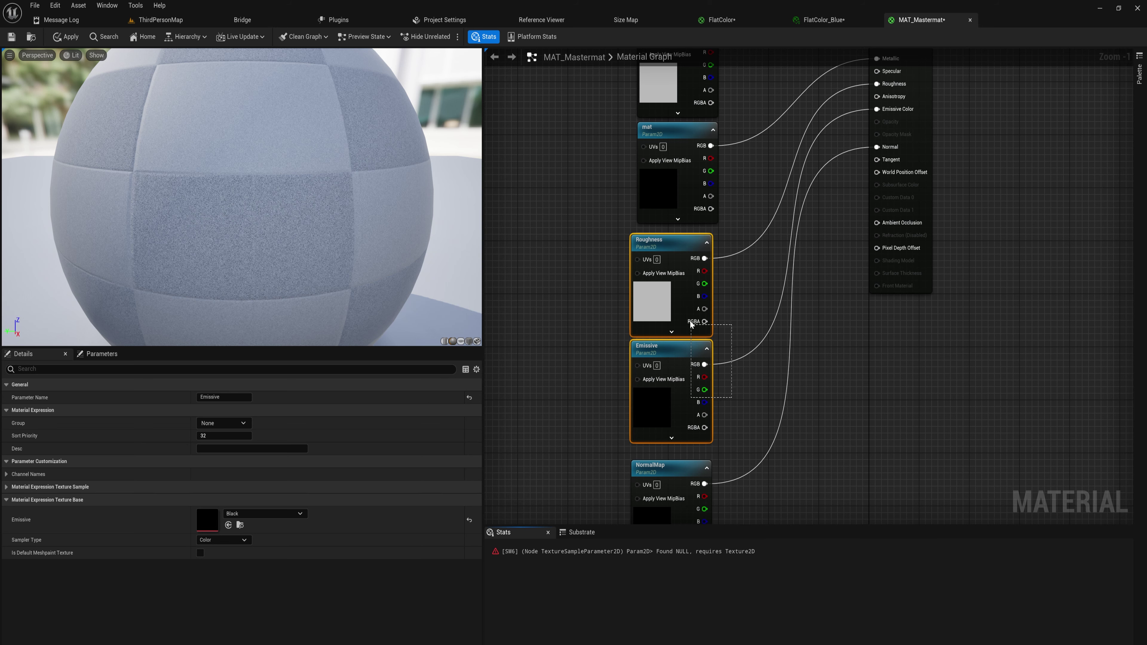
pyautogui.moveTo(677, 259); pyautogui.dragTo(683, 251)
pyautogui.scroll(-3, 678, 290)
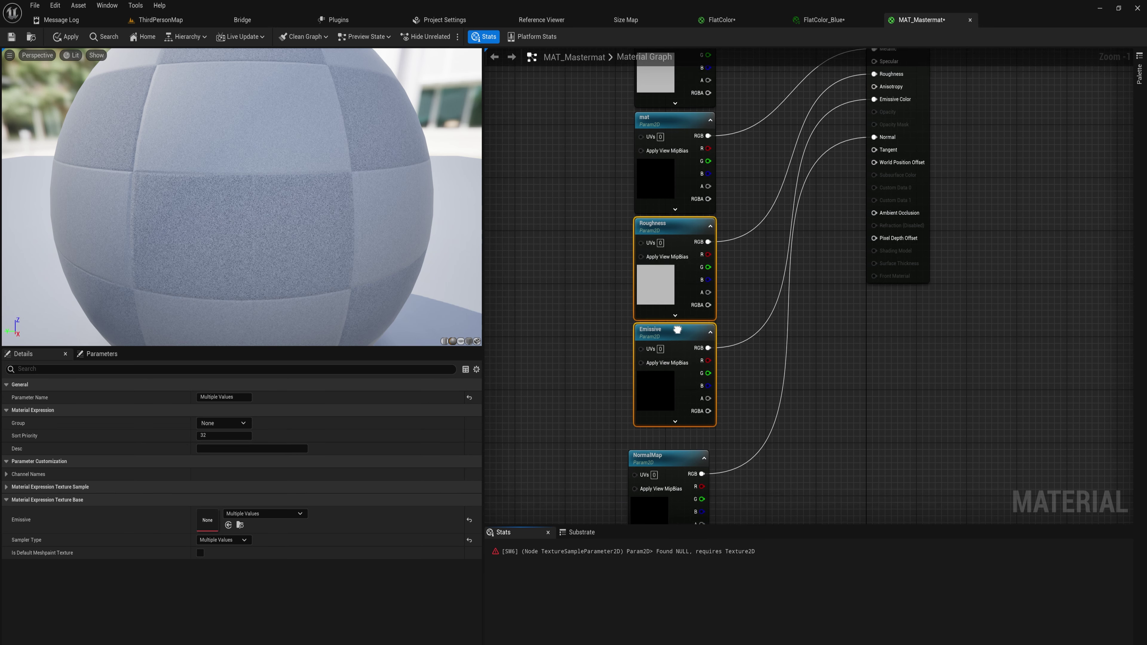
pyautogui.click(669, 392)
pyautogui.moveTo(669, 391); pyautogui.dragTo(669, 385)
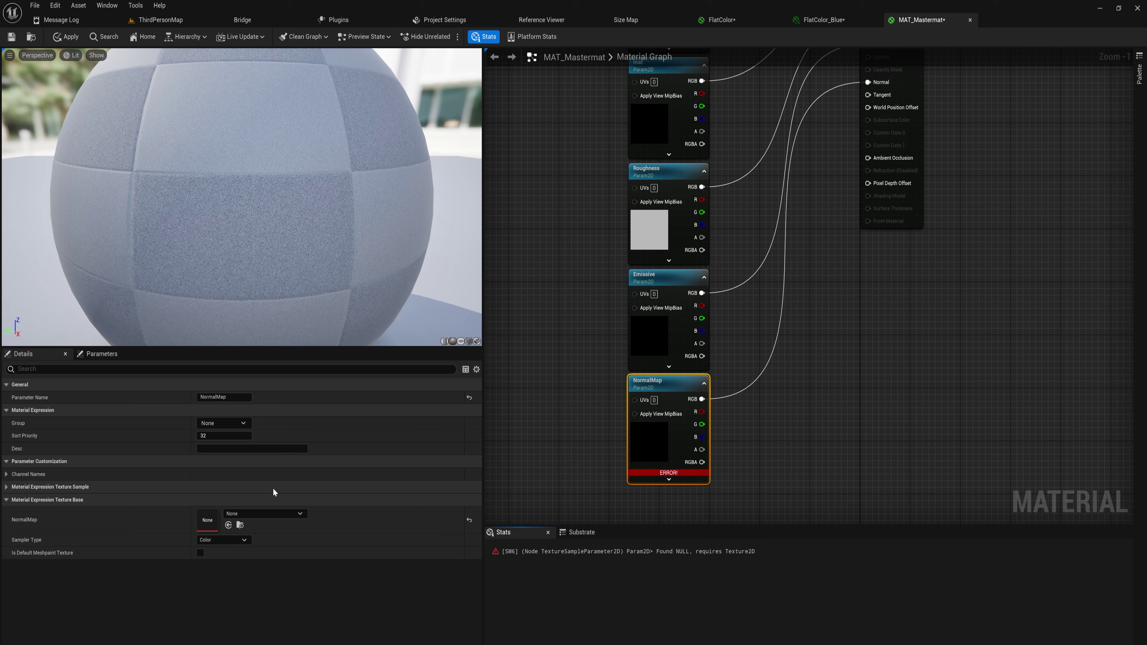
# - Assign the BaseFlattenNormalMap texture to the NormalMap parameter and open that texture for viewing
pyautogui.click(274, 514)
pyautogui.write('normal')
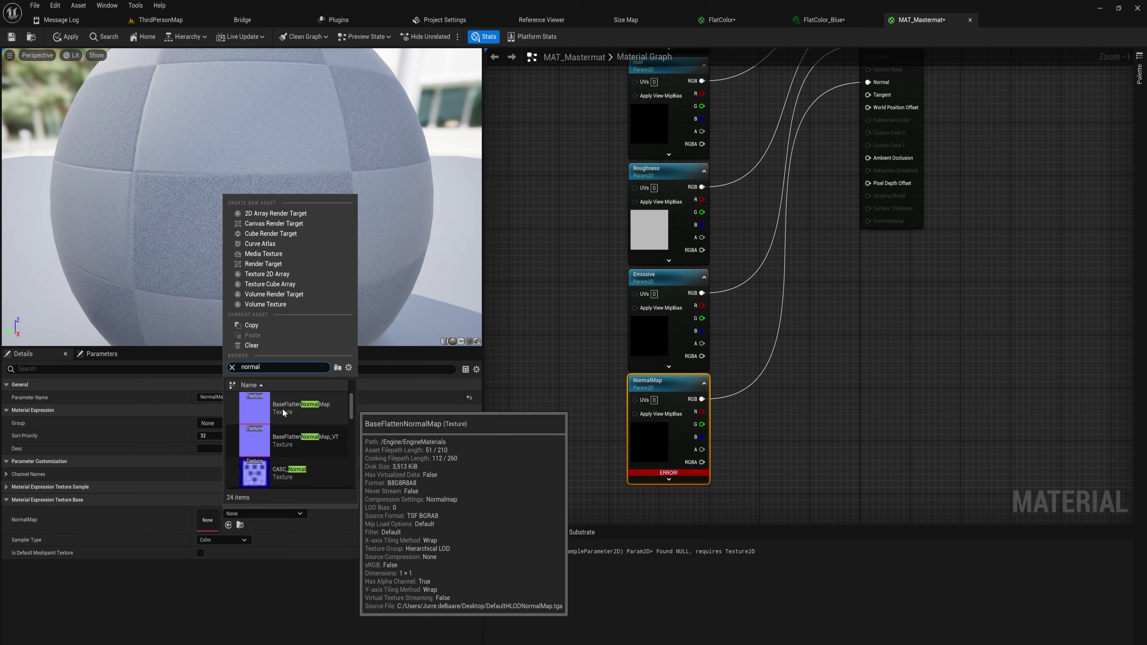
pyautogui.doubleClick(308, 414)
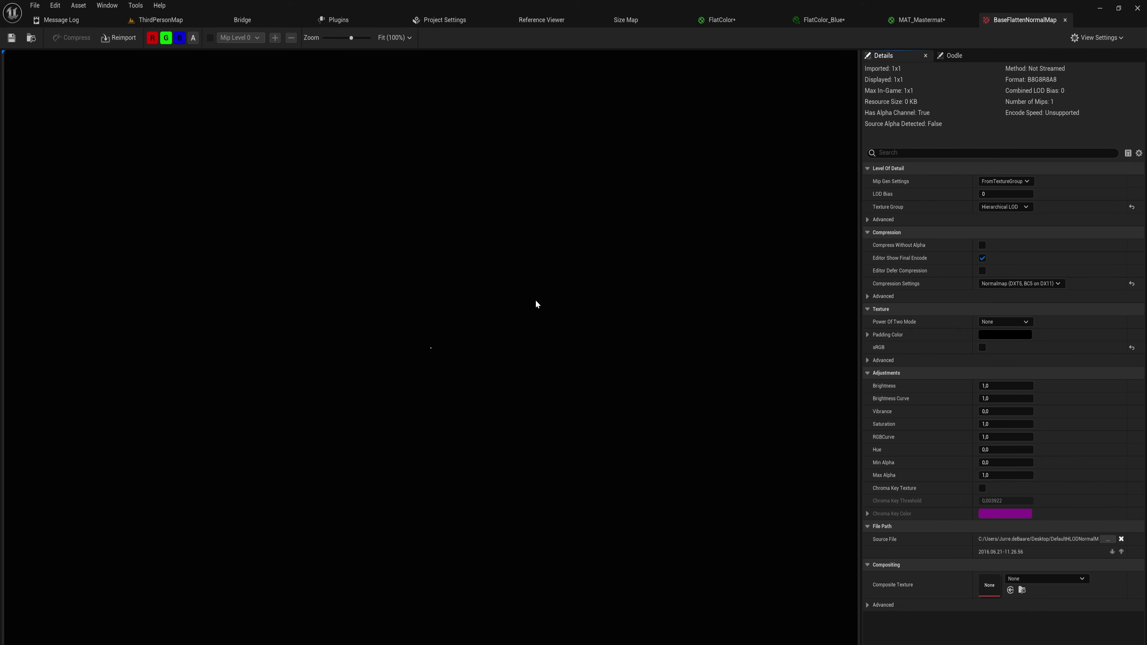
# - Examine the dimensions of the BaseFlattenNormalMap and Black default textures, and return to the ThirdPersonMap level
pyautogui.scroll(2, 515, 308)
pyautogui.scroll(-1, 499, 346)
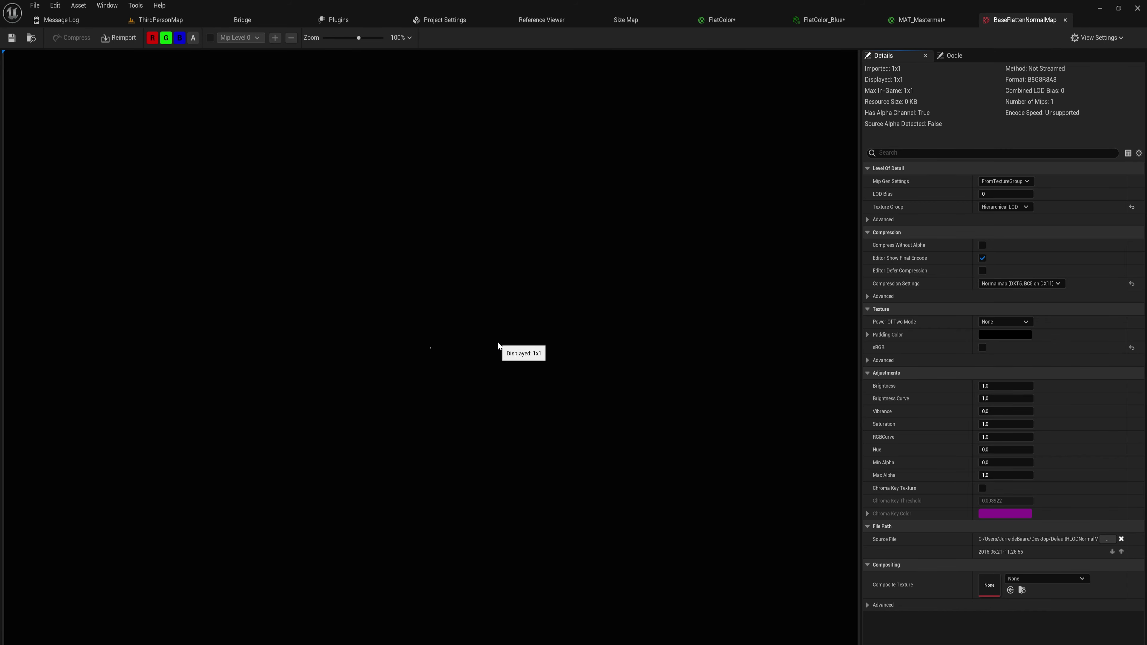
pyautogui.click(904, 21)
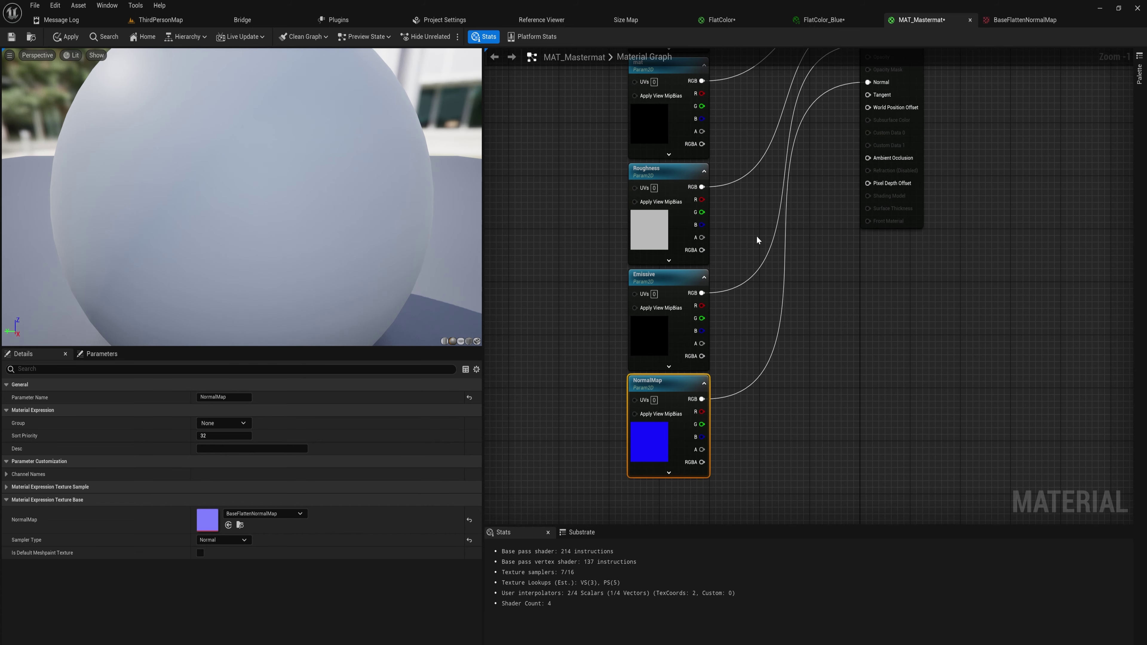
pyautogui.moveTo(802, 251); pyautogui.dragTo(737, 405, button='right')
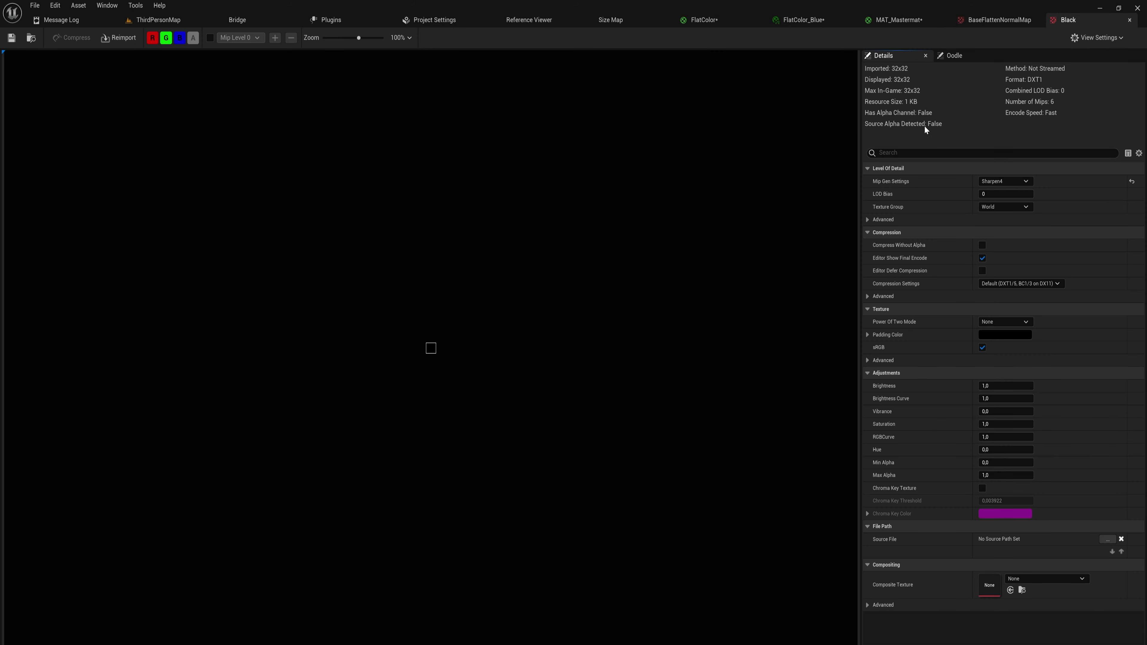
pyautogui.click(728, 23)
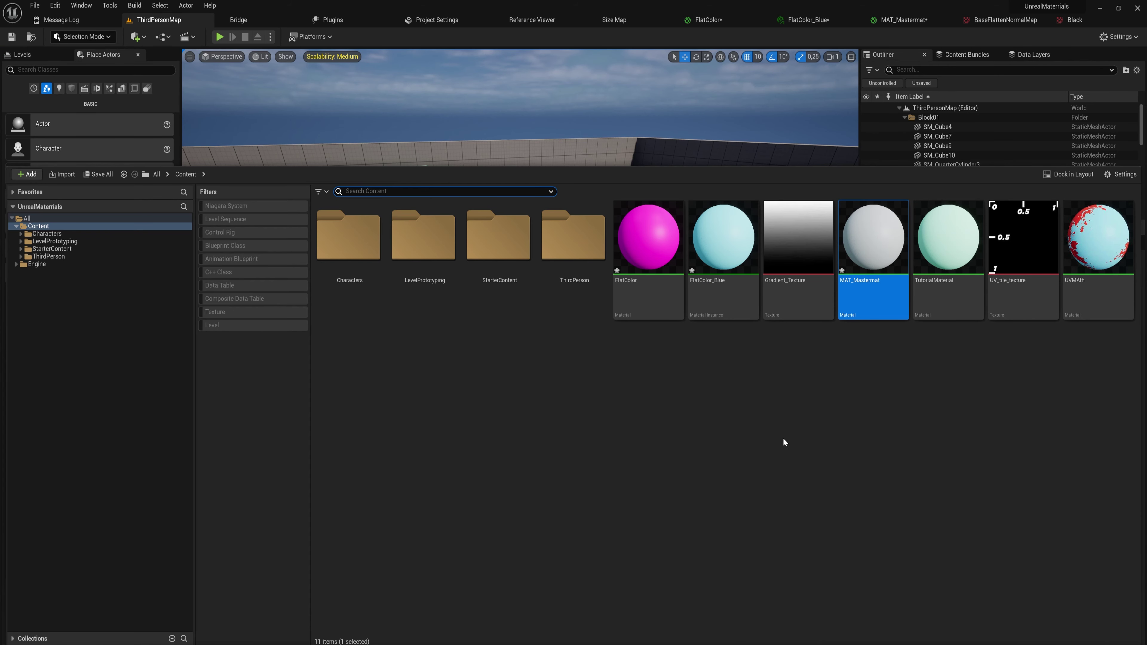
# - Create a material instance of MAT_Mastermat named MATI_hero and open it to view its texture parameters
pyautogui.rightClick(882, 257)
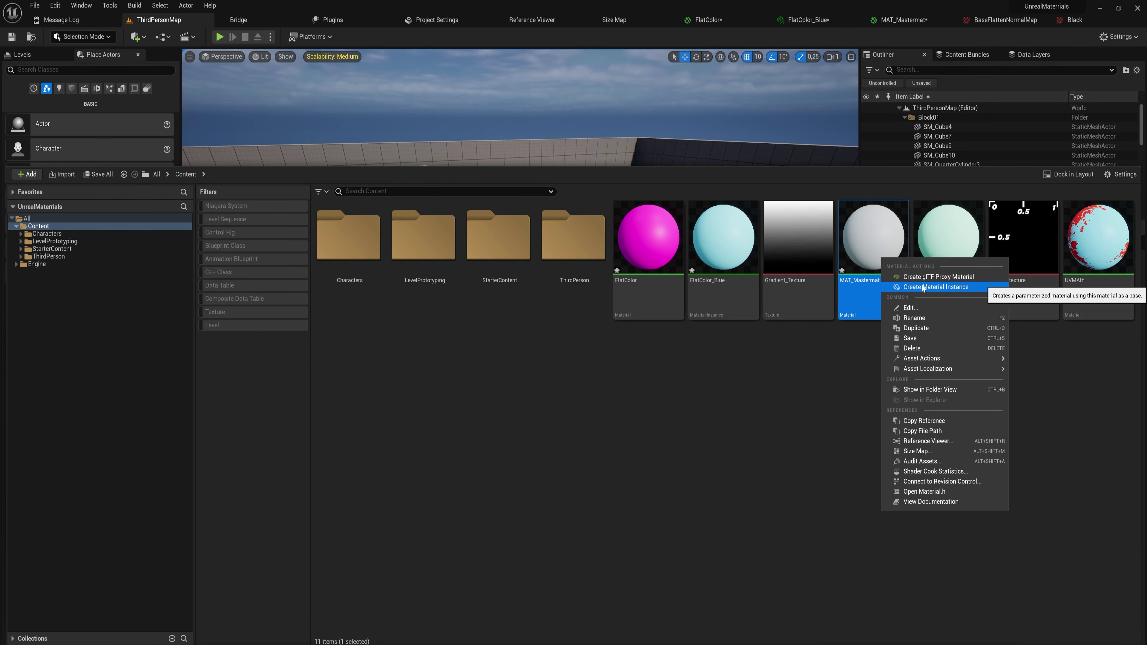
pyautogui.click(935, 287)
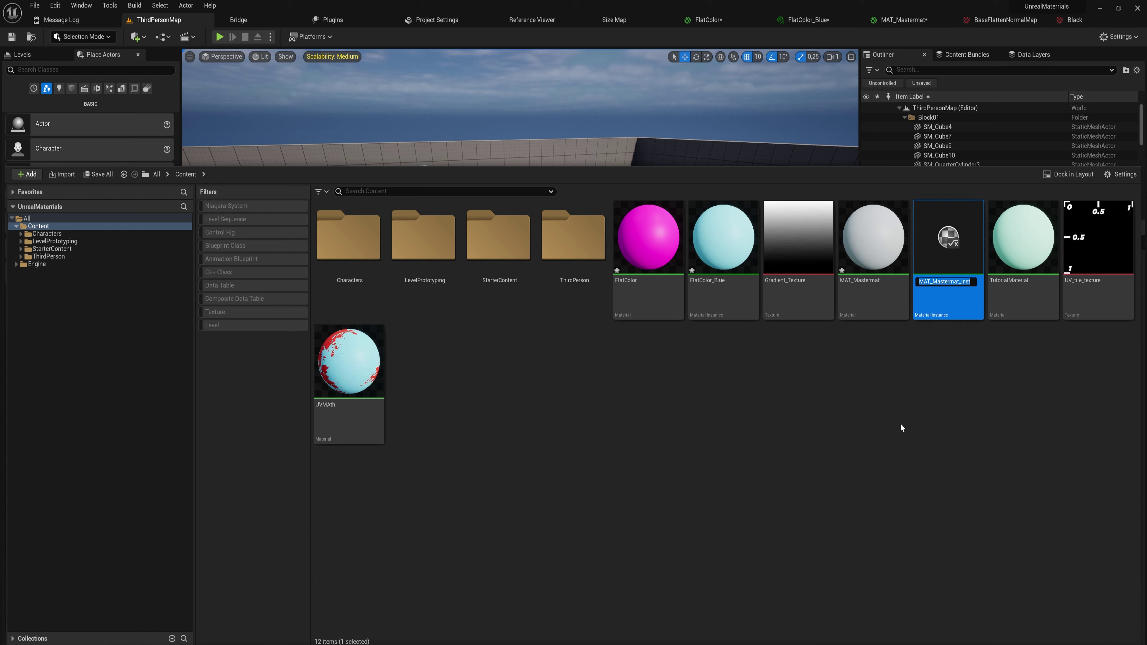
pyautogui.write('MATI_hero')
pyautogui.press('Return')
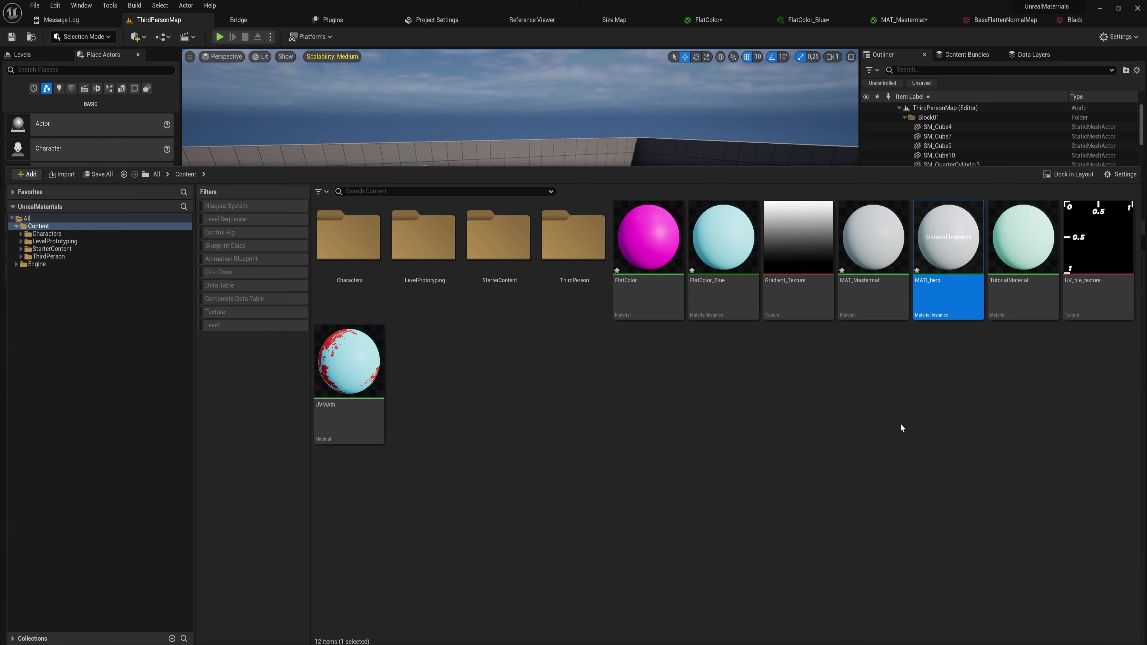
pyautogui.doubleClick(949, 232)
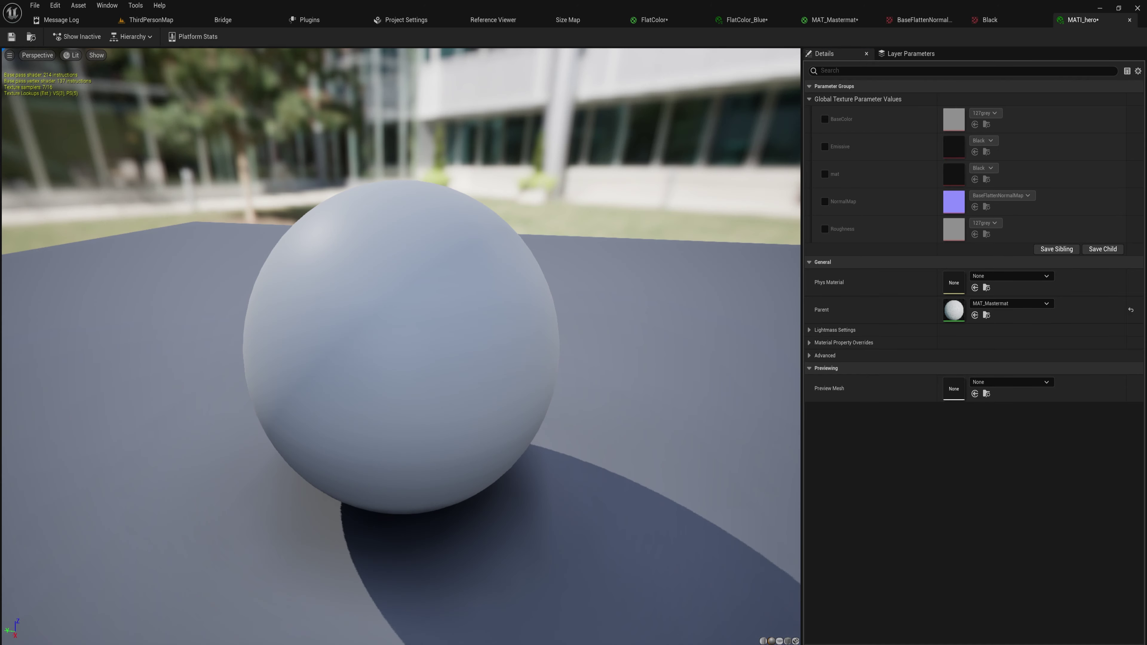
pyautogui.moveTo(681, 242); pyautogui.dragTo(695, 242)
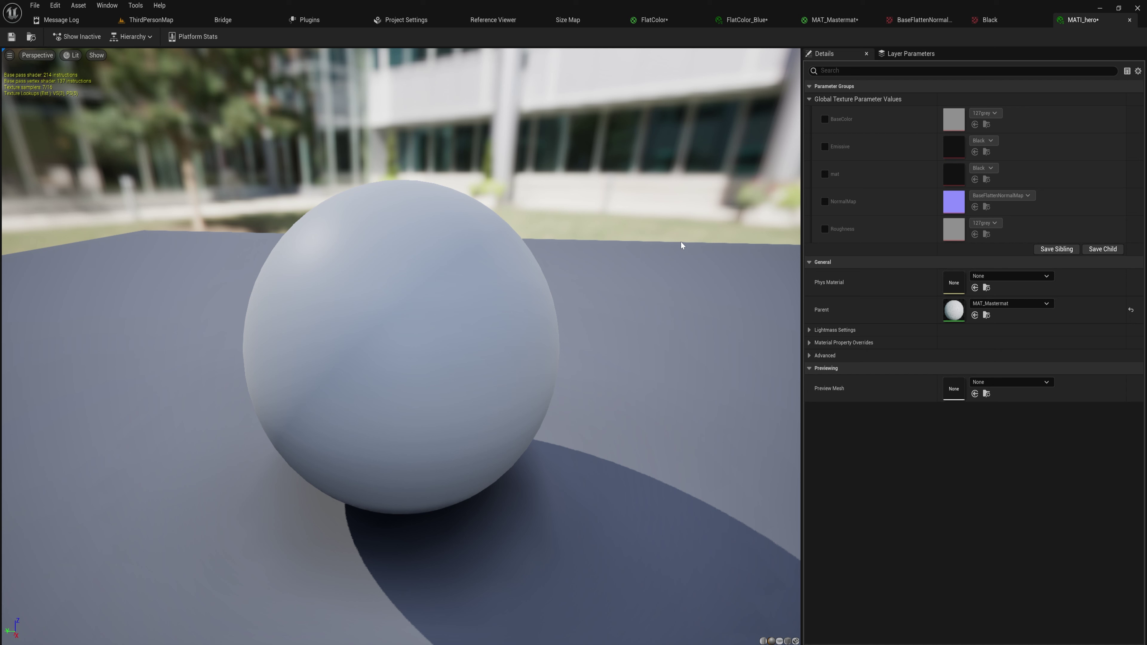
# - Examine the BaseColor and mat parameter nodes in the MAT_Mastermat graph, along with their default textures
pyautogui.click(863, 19)
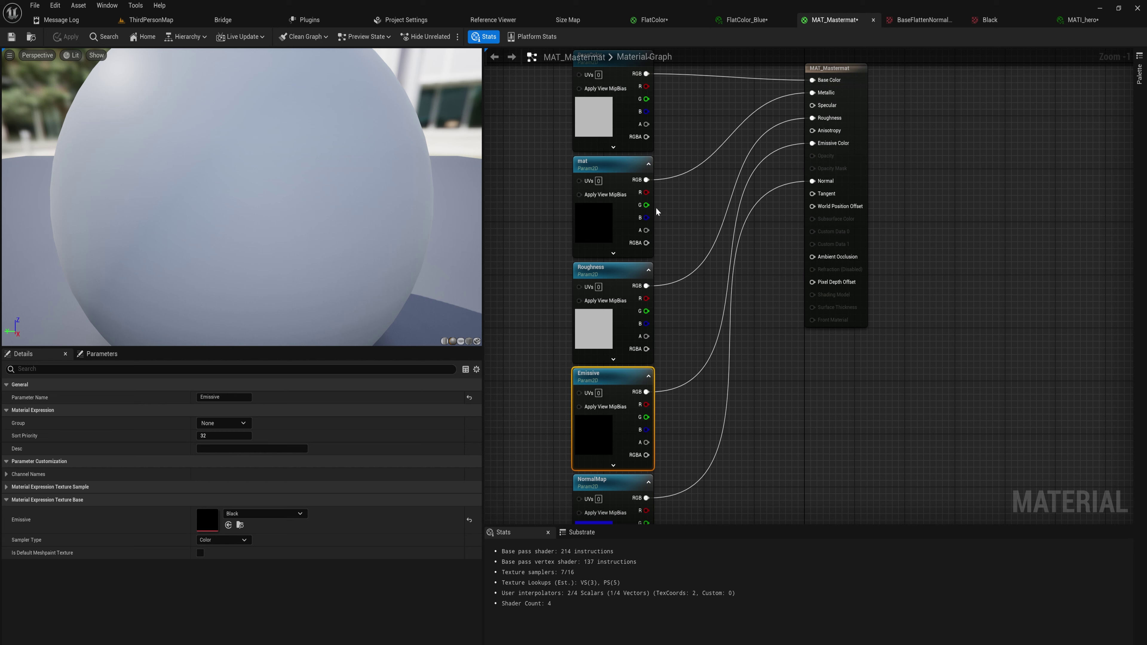
pyautogui.click(617, 195)
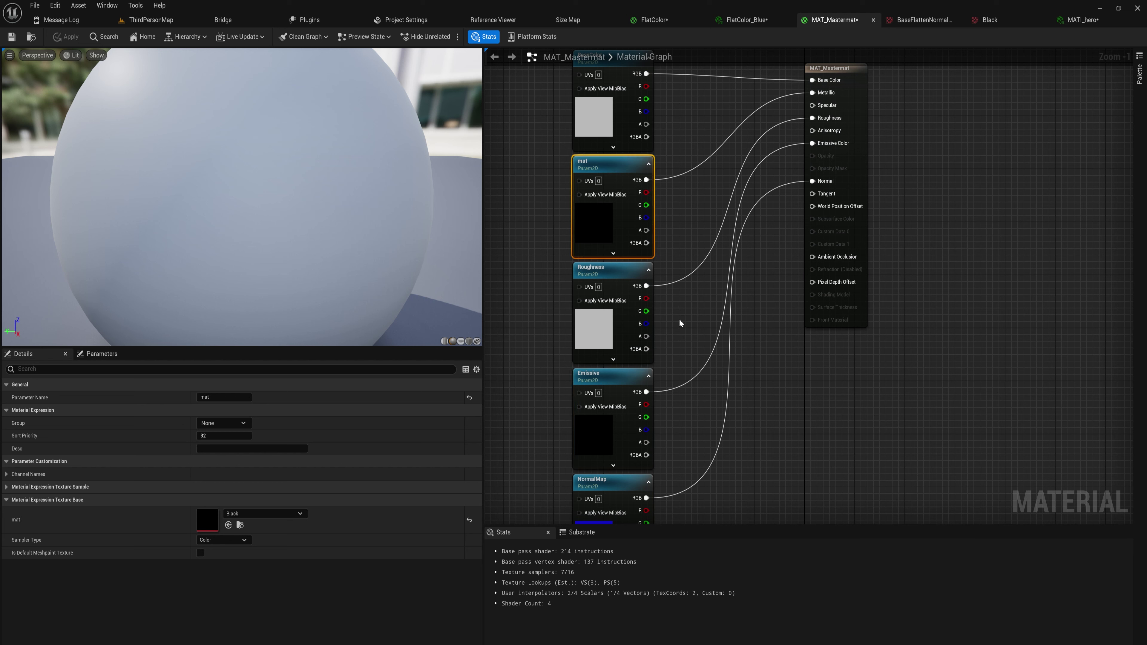
pyautogui.moveTo(679, 318); pyautogui.dragTo(682, 359, button='right')
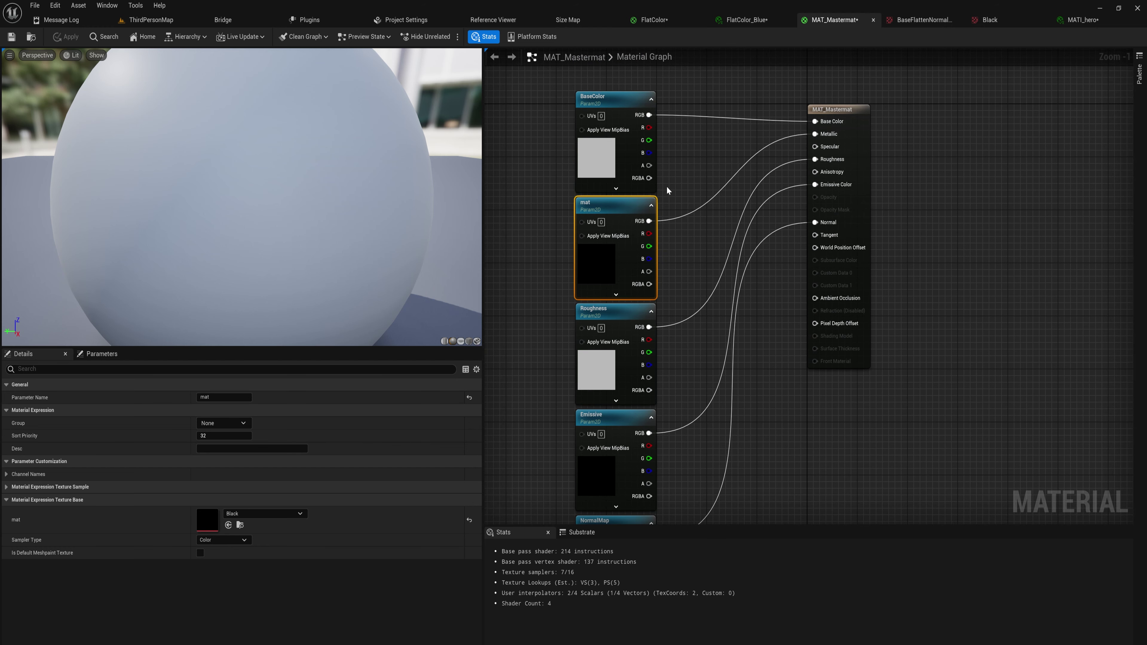
pyautogui.moveTo(670, 158); pyautogui.dragTo(634, 142)
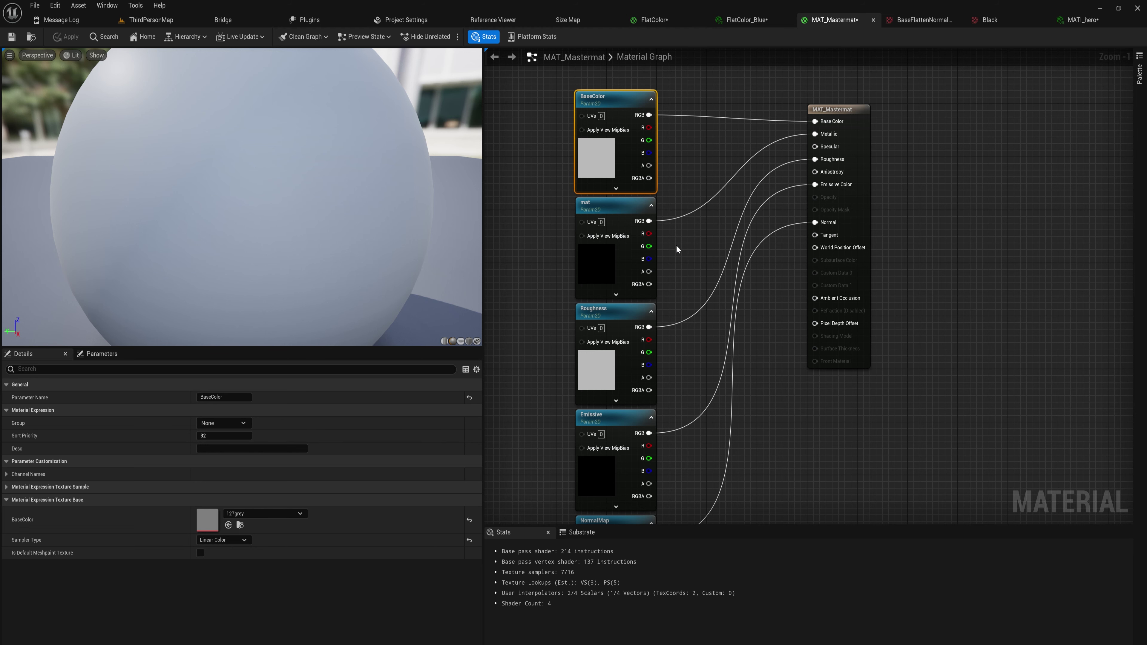
pyautogui.moveTo(675, 245); pyautogui.dragTo(677, 204, button='right')
pyautogui.click(633, 210)
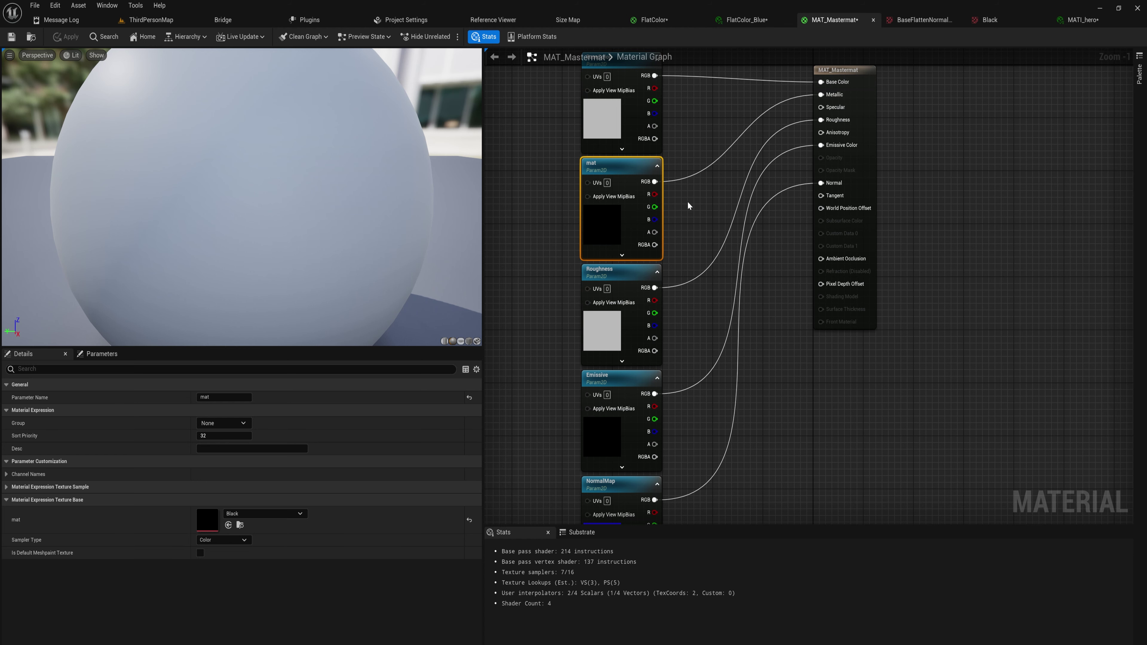
pyautogui.moveTo(663, 284); pyautogui.dragTo(663, 258, button='right')
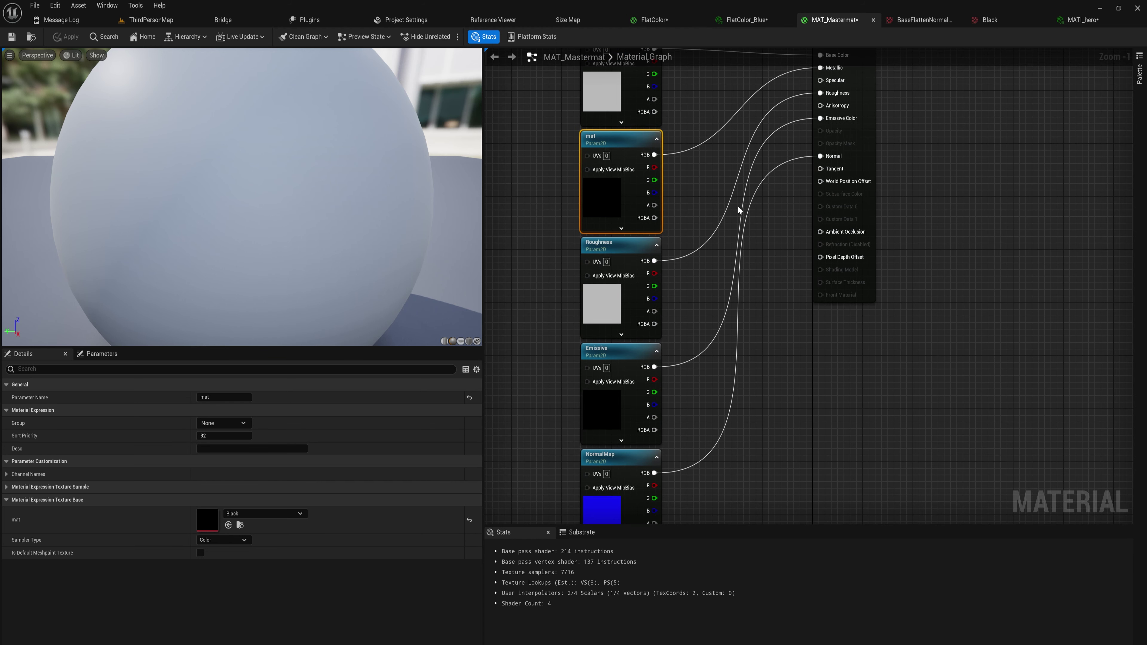
pyautogui.moveTo(742, 124); pyautogui.dragTo(739, 184, button='right')
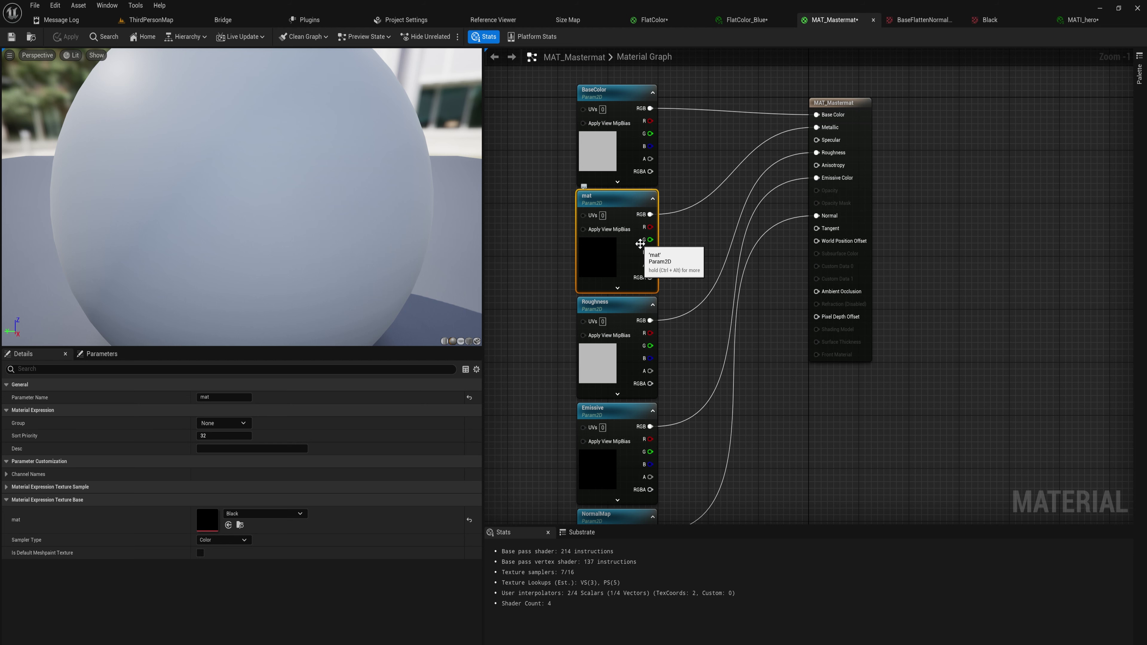
# - Assign the T_Perlin_Noise_M texture to the mat parameter and look at the result on the preview sphere
pyautogui.click(293, 515)
pyautogui.write('p')
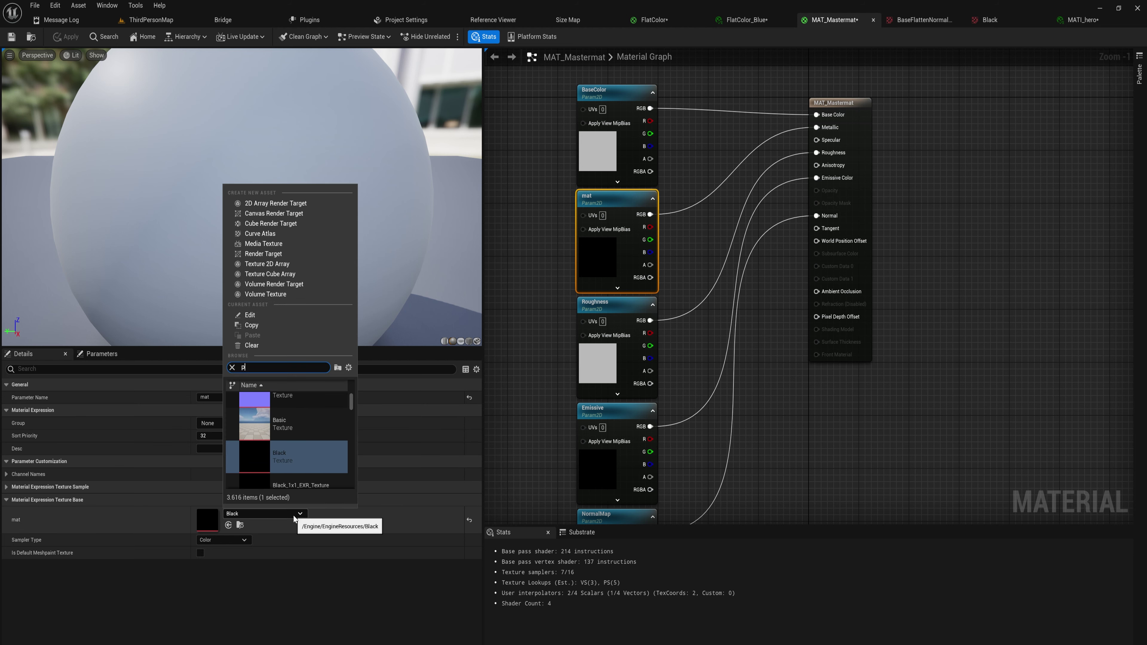
pyautogui.write('erlin')
pyautogui.click(271, 405)
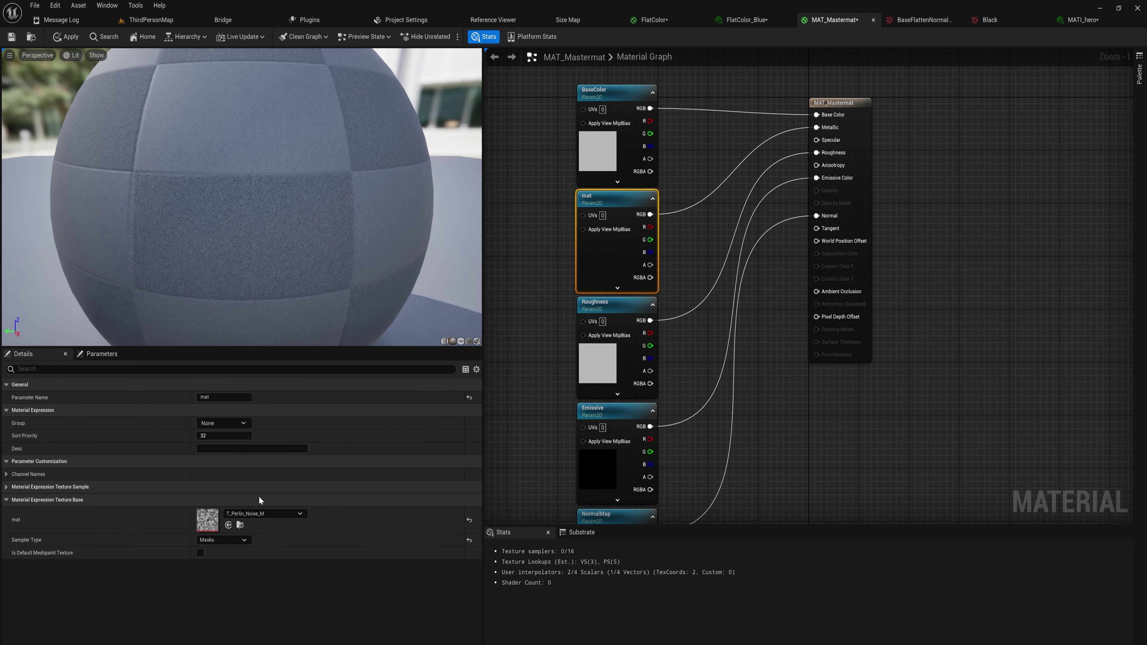
pyautogui.moveTo(307, 236); pyautogui.dragTo(353, 236)
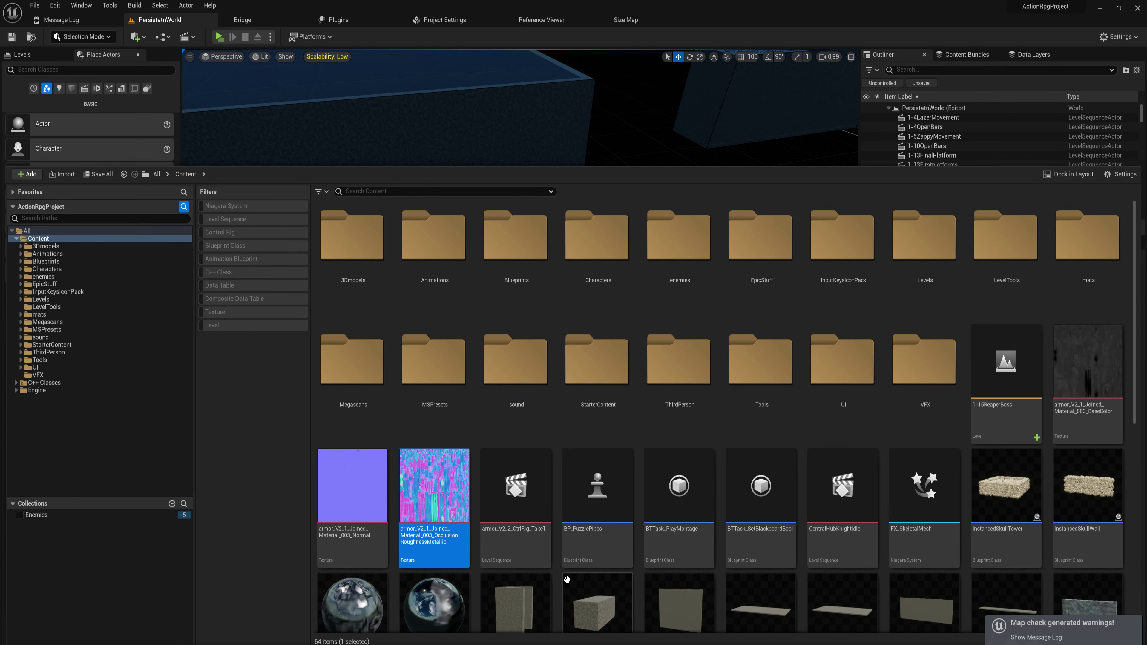
# - Inspect the asset details of the armor OcclusionRoughnessMetallic texture in ActionRpgProject and open the texture for viewing
pyautogui.moveTo(447, 489)
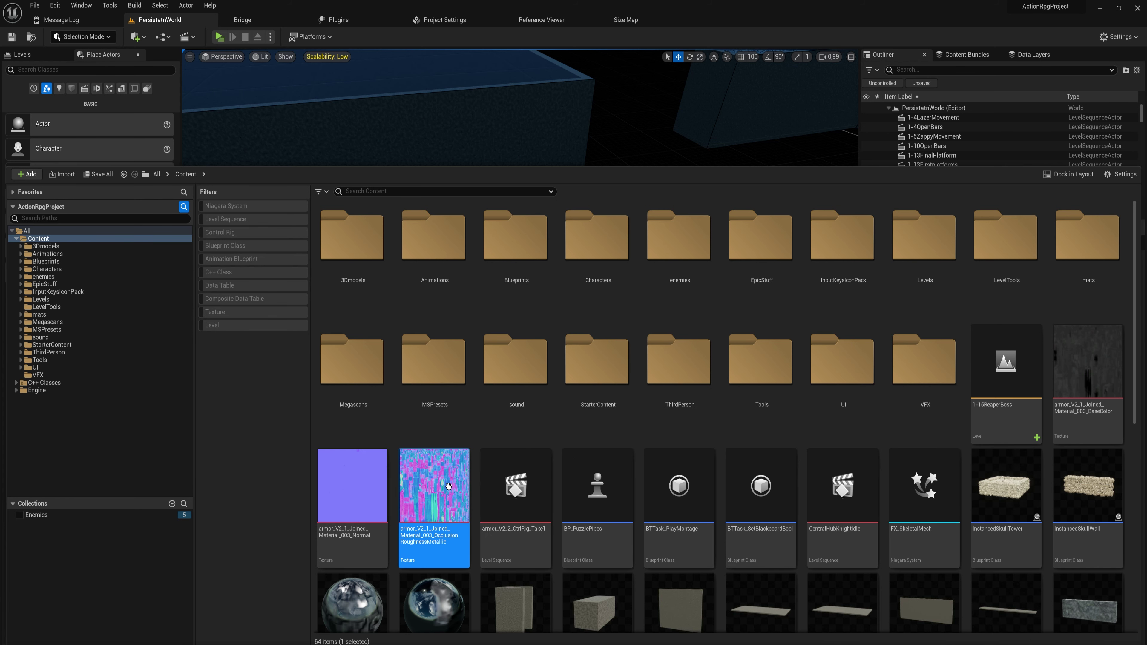
pyautogui.moveTo(442, 468)
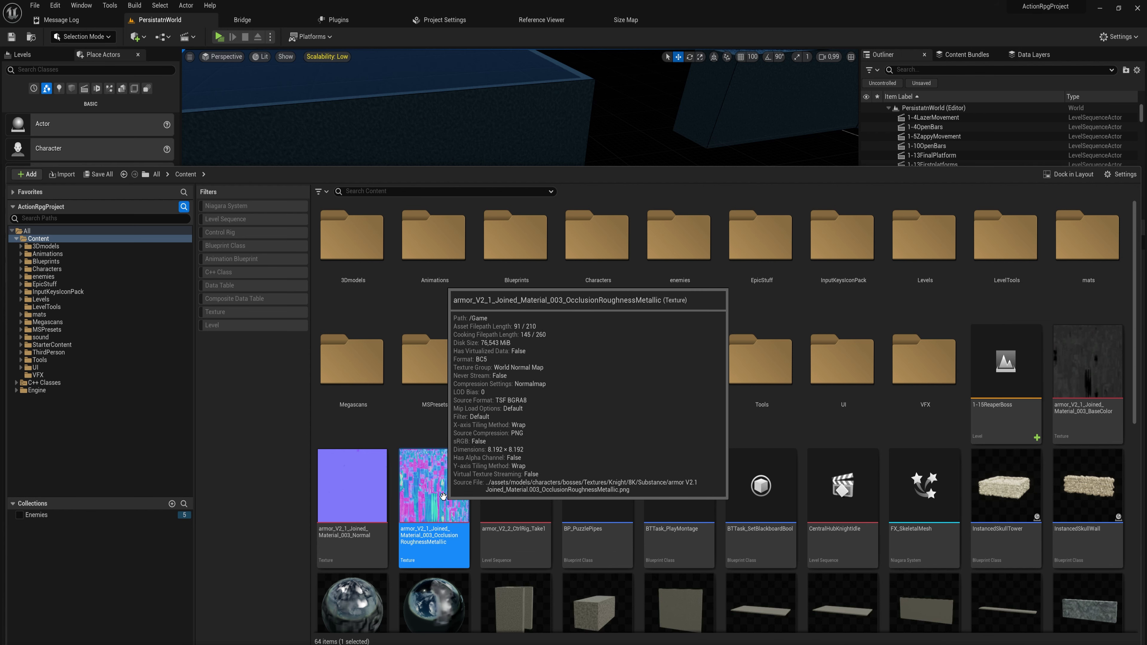
pyautogui.hotkey('ctrl', 'space')
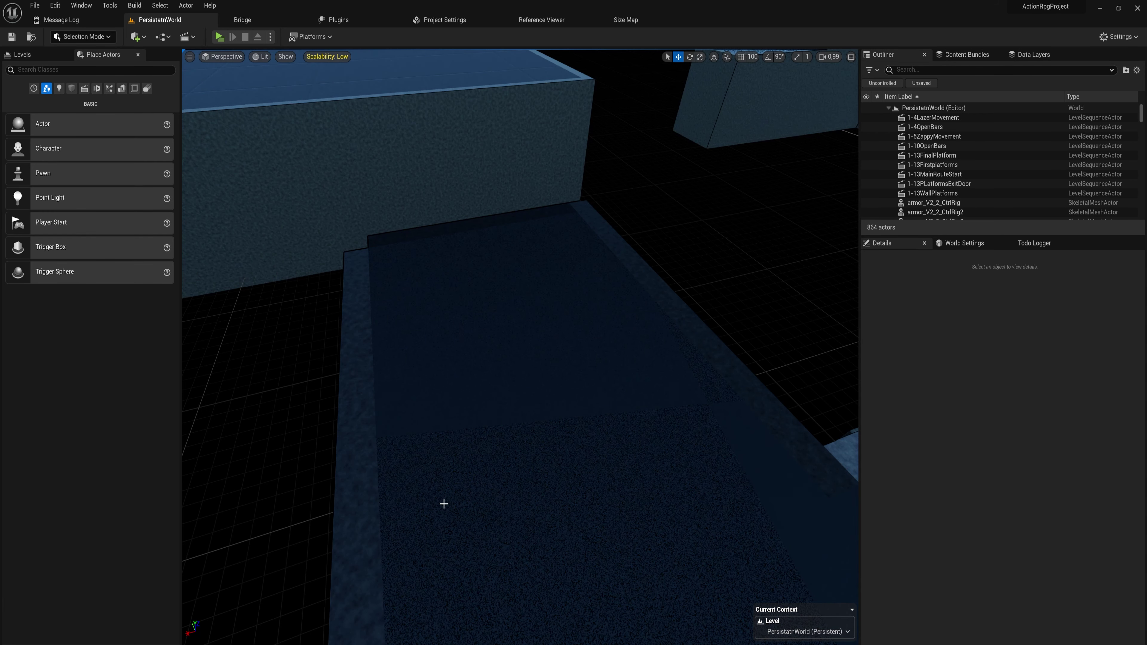
pyautogui.moveTo(355, 598); pyautogui.dragTo(701, 22)
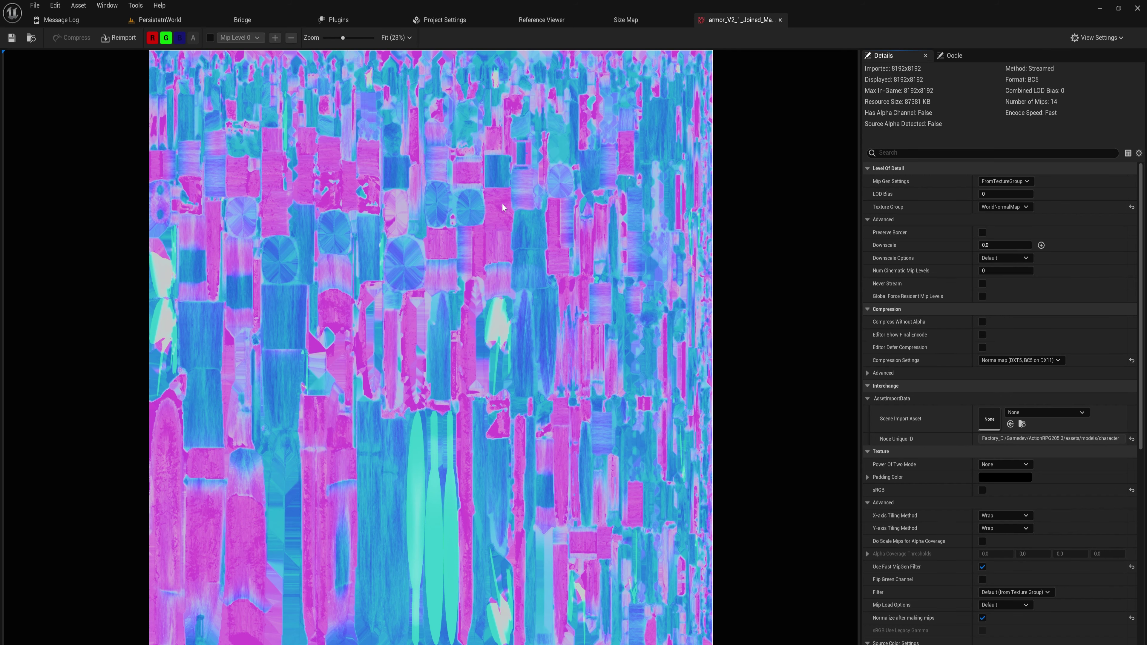
# - Create a material from the armor OcclusionRoughnessMetallic texture, open it and preview it on a plane
pyautogui.hotkey('ctrl', 'space')
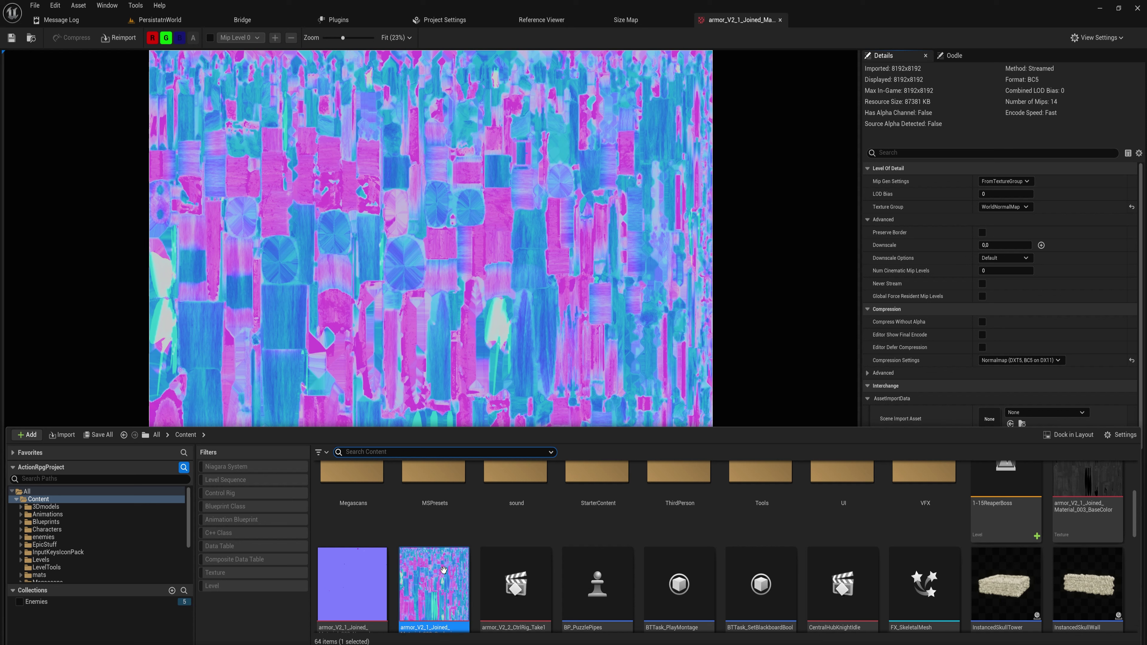
pyautogui.rightClick(446, 585)
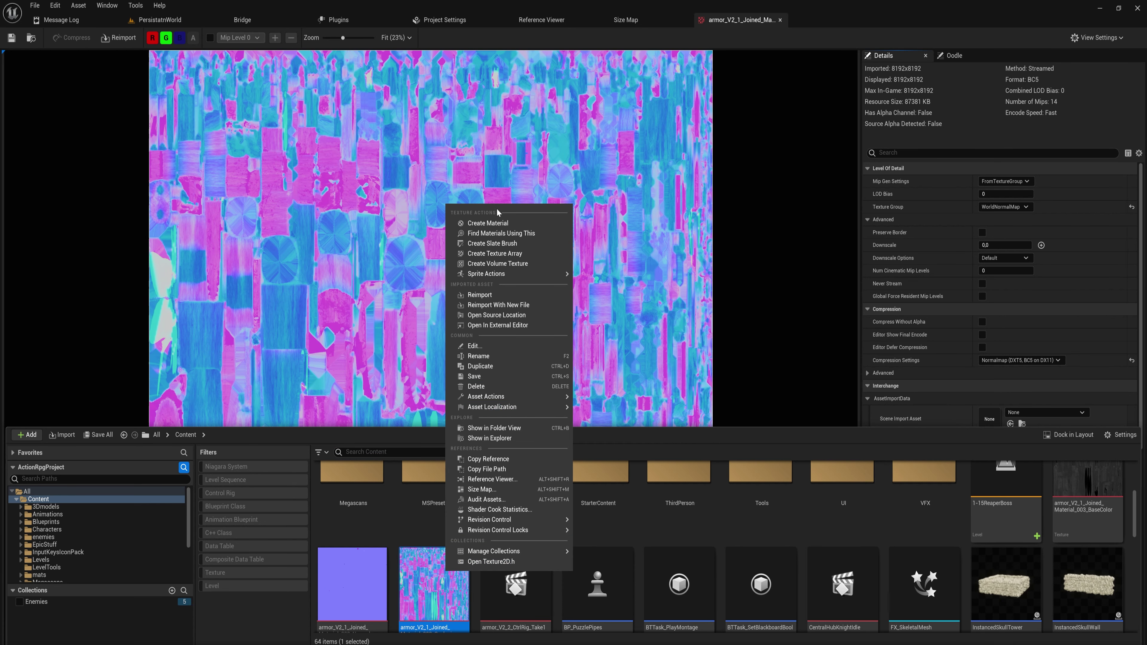
pyautogui.click(492, 223)
pyautogui.doubleClick(525, 597)
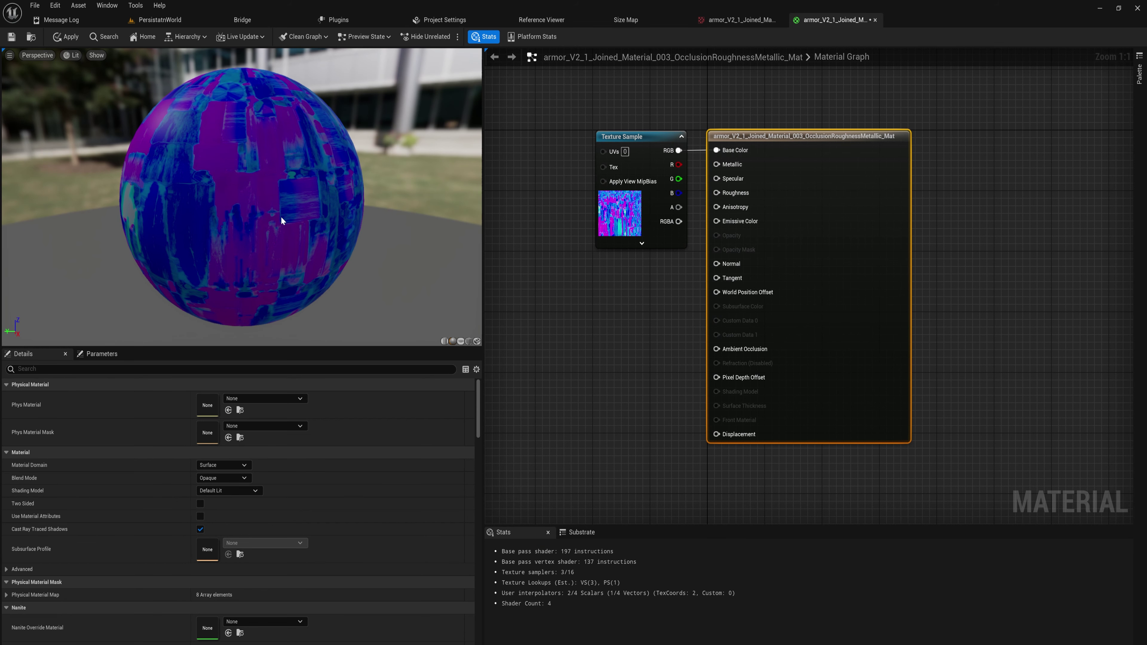
pyautogui.click(460, 342)
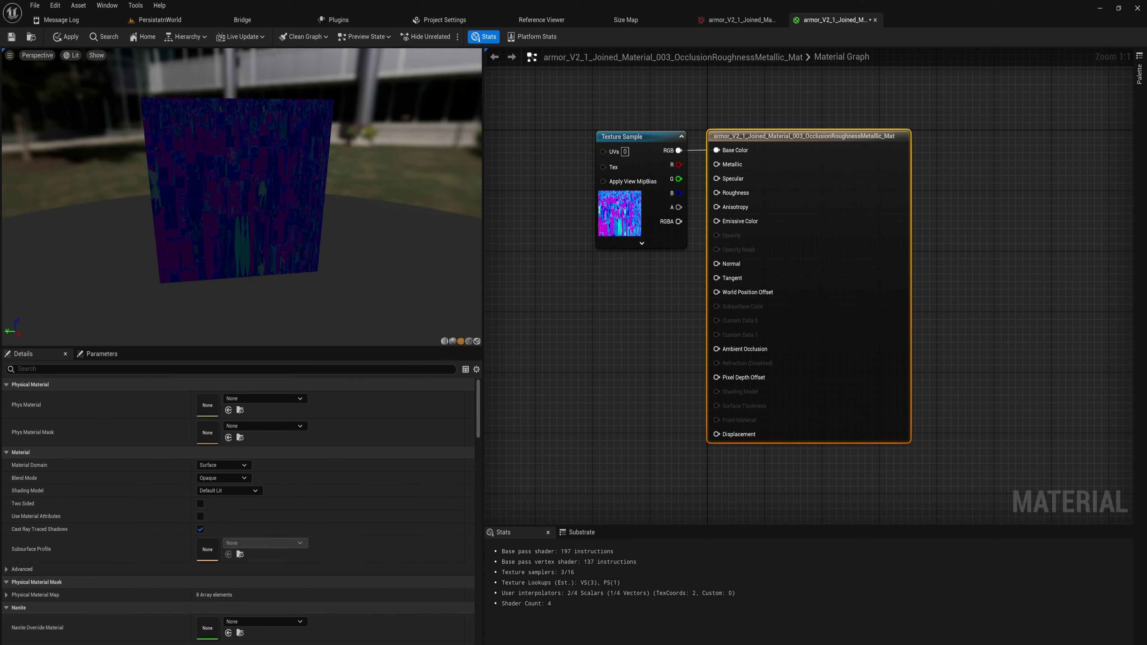
pyautogui.moveTo(242, 190); pyautogui.dragTo(271, 184)
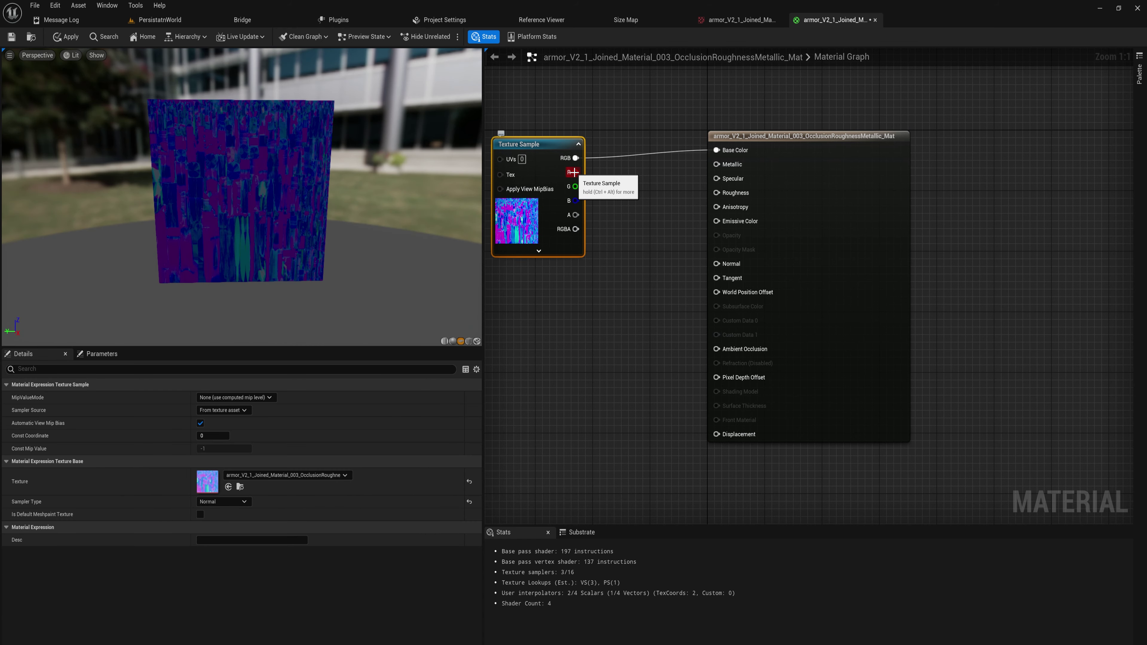
# - Move the Texture Sample node away from the material node, connect its R channel to Base Color, and check the material's asset details
pyautogui.moveTo(572, 172); pyautogui.dragTo(714, 155)
pyautogui.click(661, 175)
pyautogui.moveTo(579, 172); pyautogui.dragTo(715, 150)
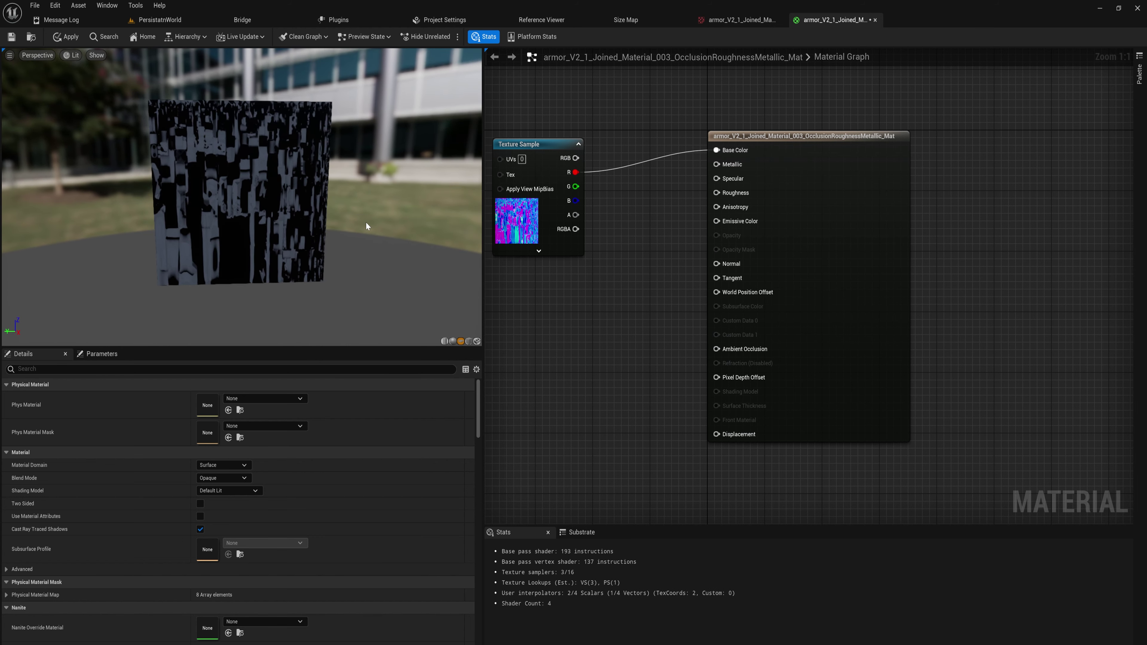
pyautogui.hotkey('ctrl', 'space')
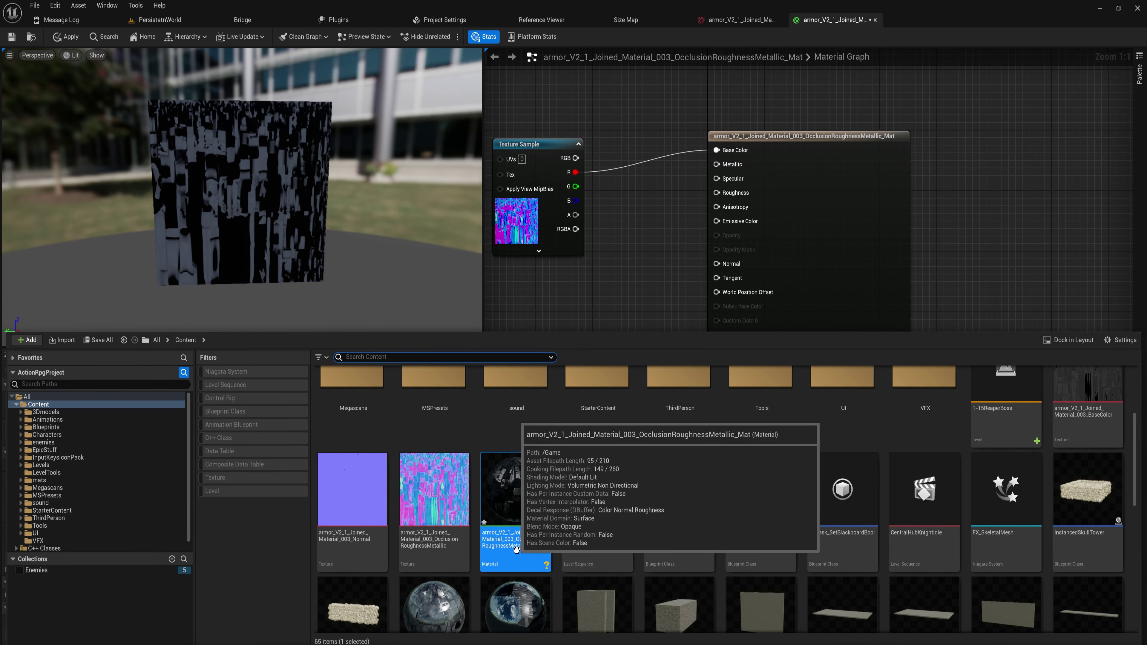
pyautogui.click(595, 252)
# - Disconnect the R channel and connect the Texture Sample's G channel to Base Color to preview it
pyautogui.keyDown('ctrl'); pyautogui.moveTo(576, 172); pyautogui.dragTo(725, 352); pyautogui.keyUp('ctrl')
pyautogui.keyDown('alt'); pyautogui.click(575, 172); pyautogui.keyUp('alt')
pyautogui.moveTo(575, 187); pyautogui.dragTo(718, 147)
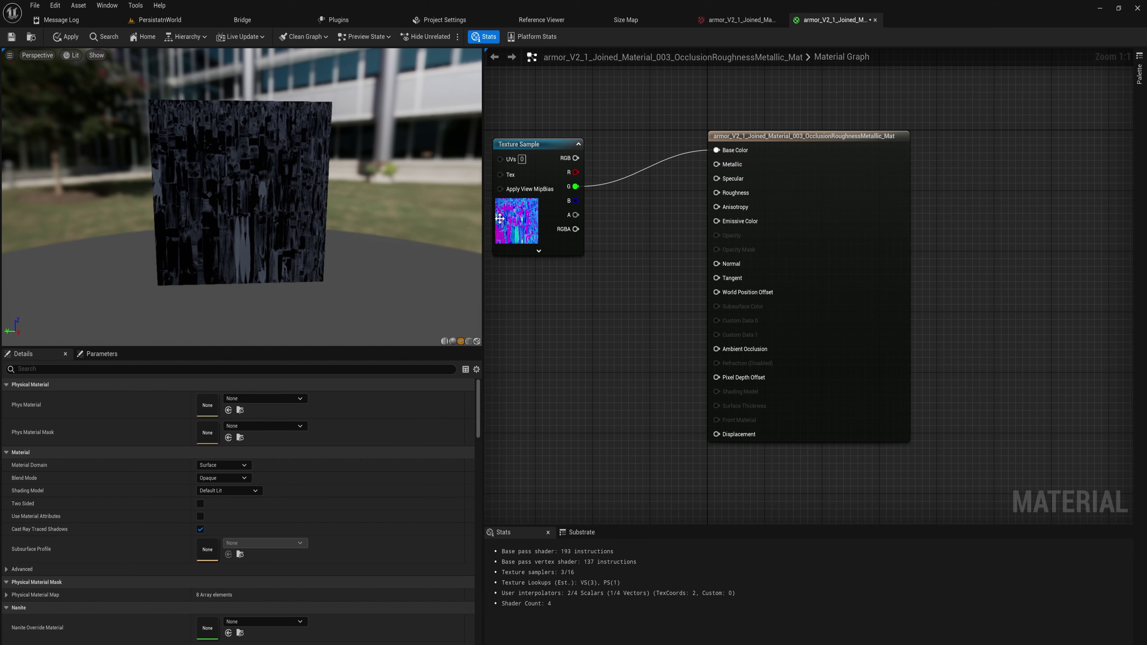
pyautogui.moveTo(353, 172); pyautogui.dragTo(368, 154)
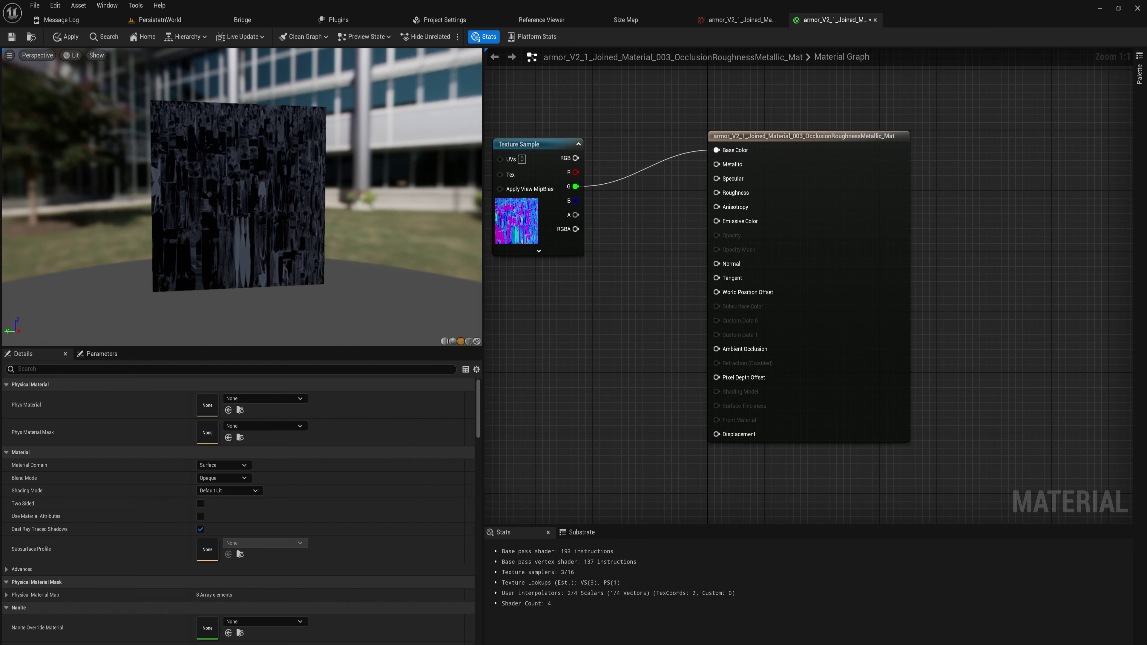
# - Connect the Texture Sample's G channel to Roughness, R to Ambient Occlusion and B to Metallic, previewing B through Base Color first
pyautogui.keyDown('ctrl'); pyautogui.moveTo(575, 187); pyautogui.dragTo(719, 192); pyautogui.keyUp('ctrl')
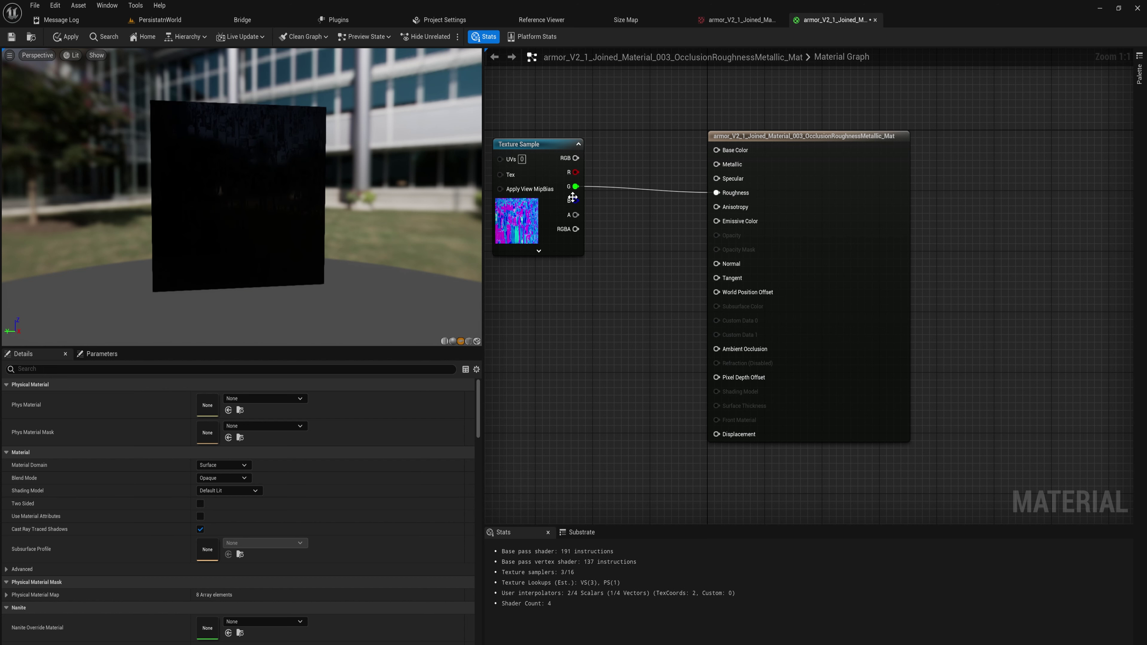
pyautogui.moveTo(575, 172); pyautogui.dragTo(719, 351)
pyautogui.moveTo(575, 200); pyautogui.dragTo(715, 149)
pyautogui.moveTo(406, 192); pyautogui.dragTo(406, 193)
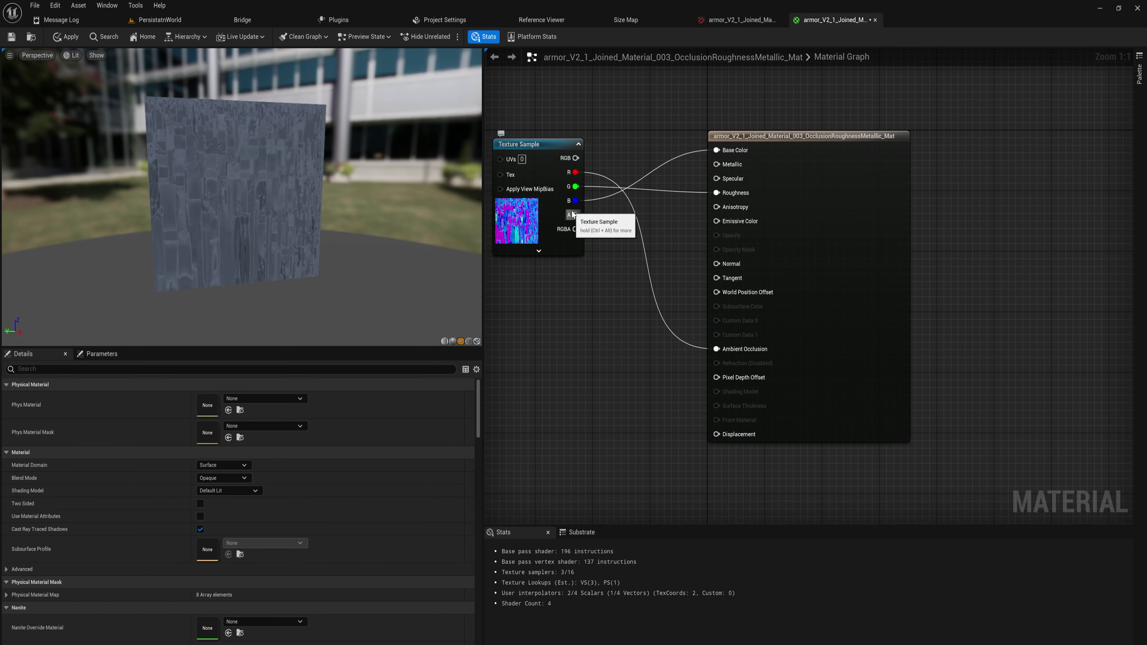
pyautogui.keyDown('ctrl'); pyautogui.moveTo(576, 201); pyautogui.dragTo(728, 169); pyautogui.keyUp('ctrl')
# - Add a constant node with the value 0.6 and connect it to Base Color, checking the result on the preview plane
pyautogui.click(604, 98)
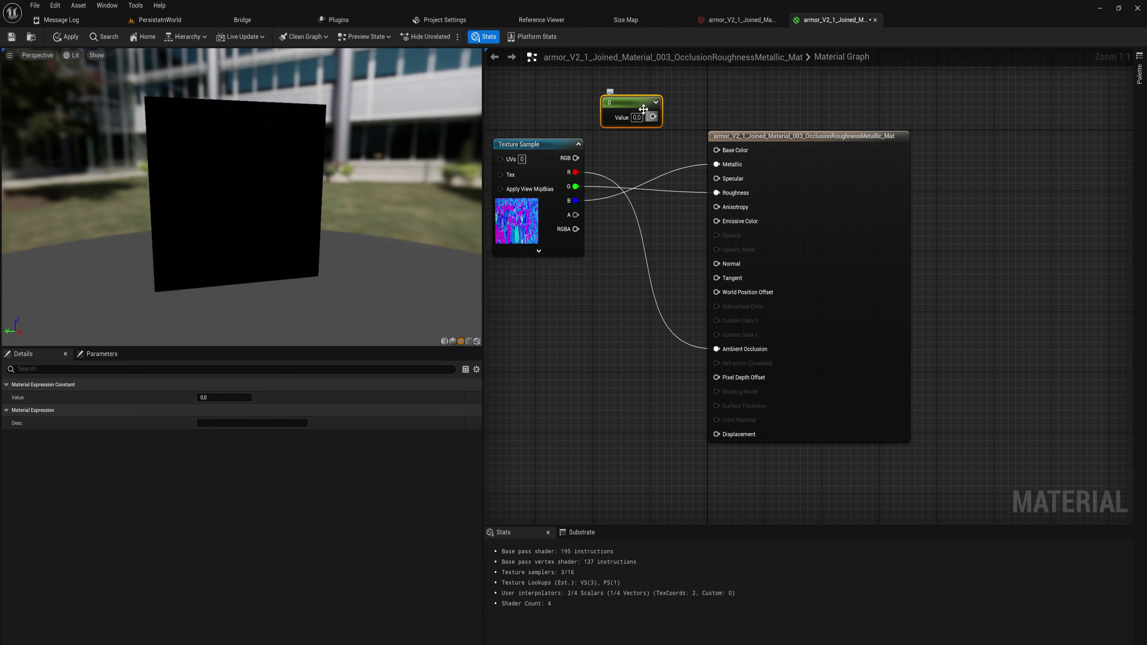
pyautogui.moveTo(653, 118); pyautogui.dragTo(718, 150)
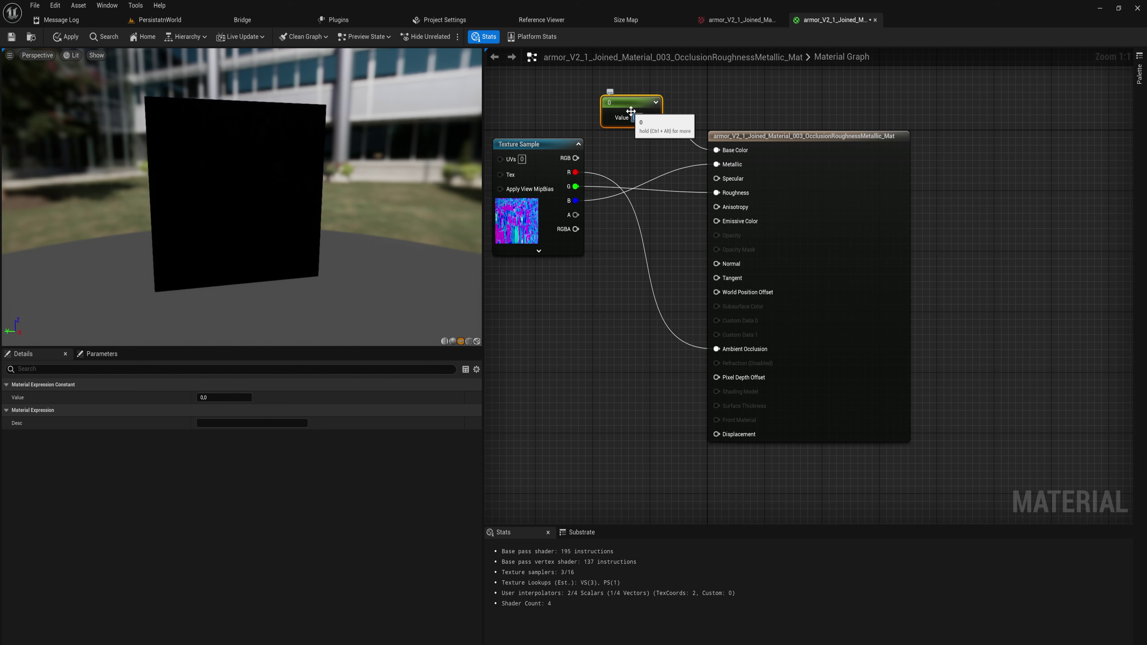
pyautogui.write('0.6')
pyautogui.press('Return')
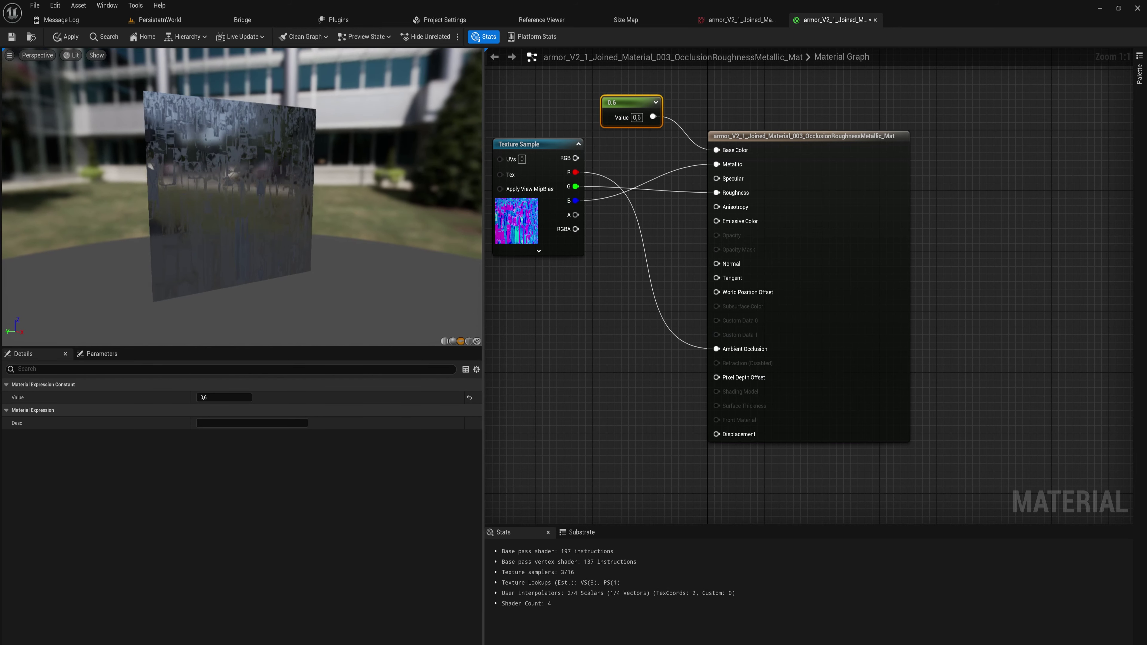
pyautogui.moveTo(241, 198); pyautogui.dragTo(253, 226)
pyautogui.moveTo(541, 300); pyautogui.dragTo(577, 312, button='right')
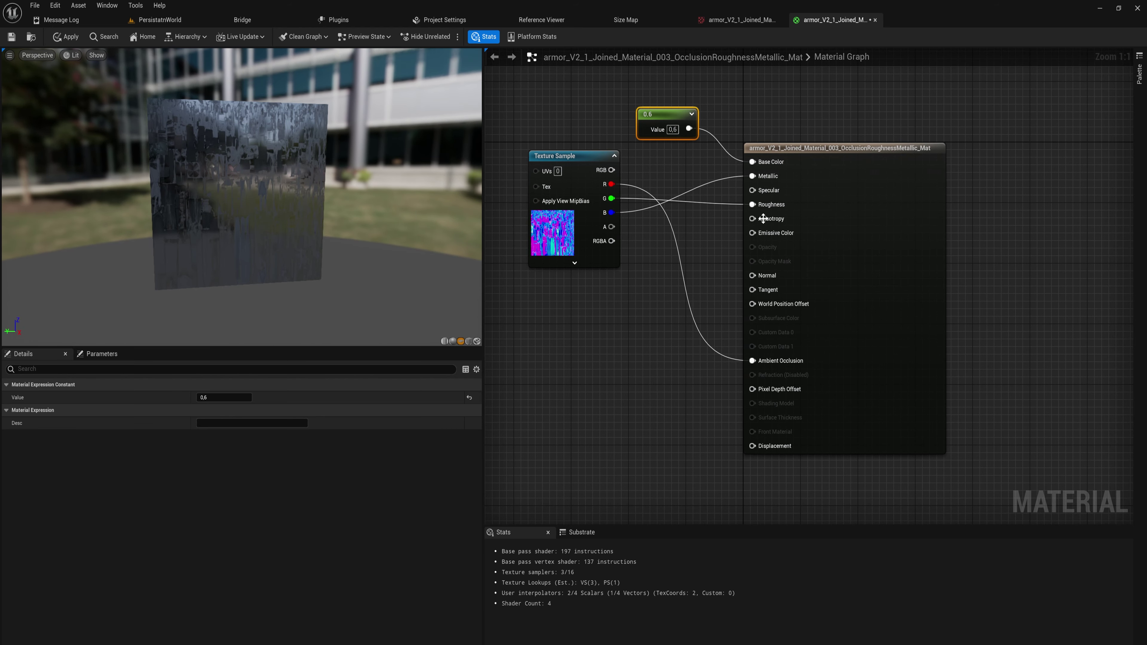
# - Open the EnemyMaterial material to view its graph
pyautogui.click(688, 282)
pyautogui.click(556, 176)
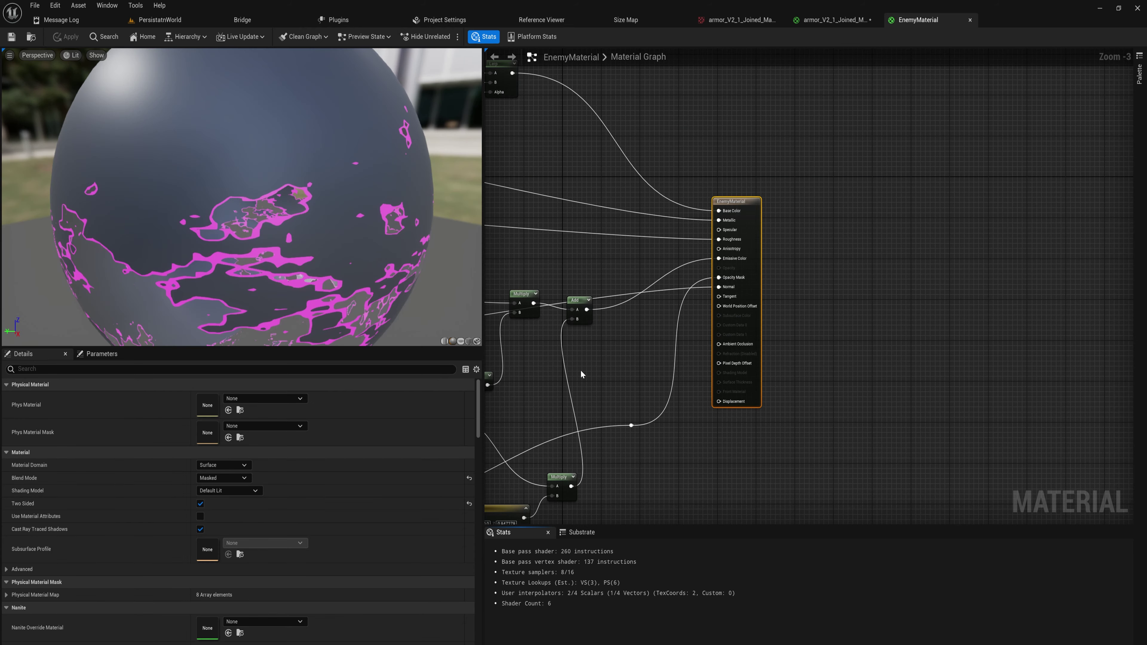
# - Examine the EnemyMaterial graph, covering its texture parameters, the texture-driven dissolve nodes and the magenta edge colour feeding the output
pyautogui.scroll(-1, 581, 370)
pyautogui.moveTo(565, 373); pyautogui.dragTo(801, 356, button='right')
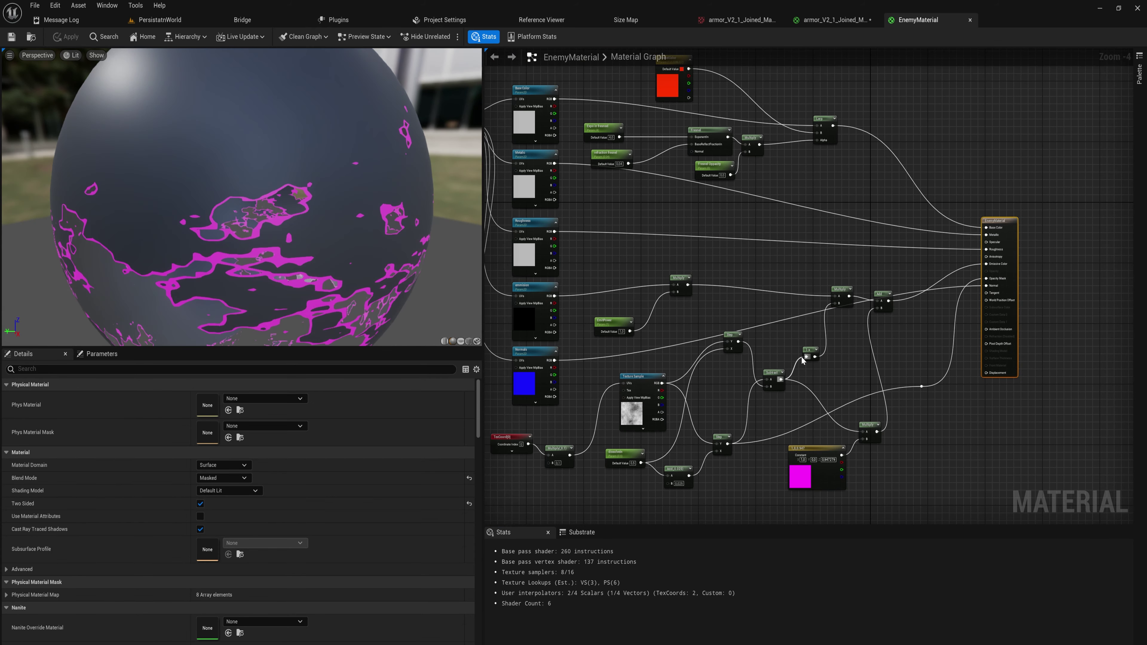
pyautogui.moveTo(659, 326); pyautogui.dragTo(760, 343, button='right')
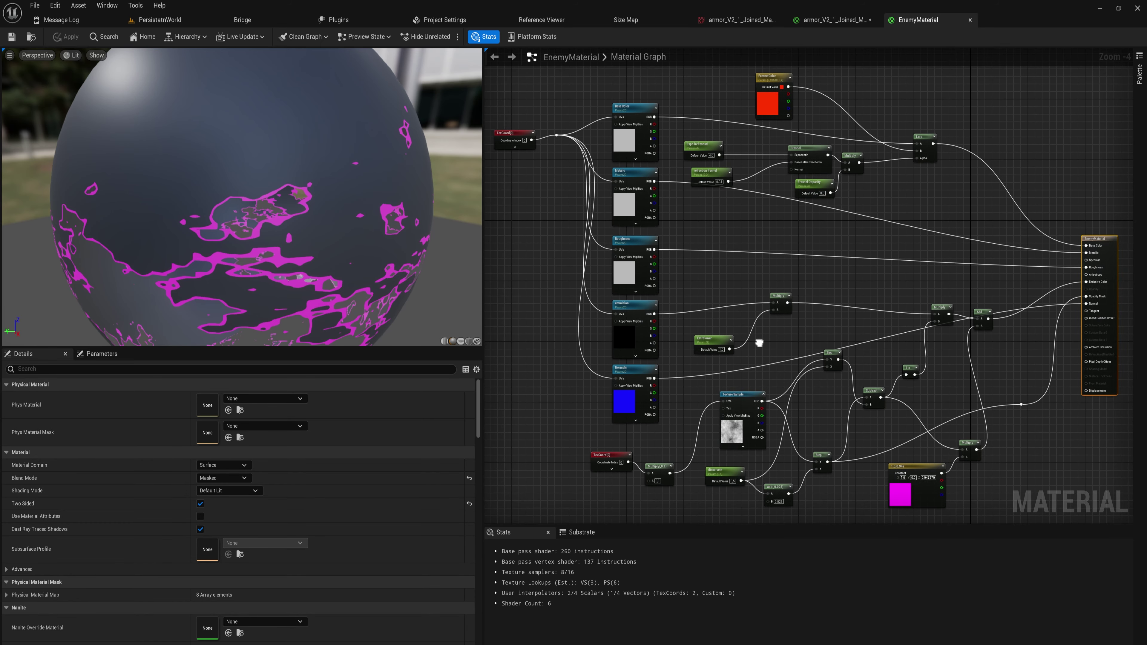
pyautogui.moveTo(844, 382); pyautogui.dragTo(777, 360, button='right')
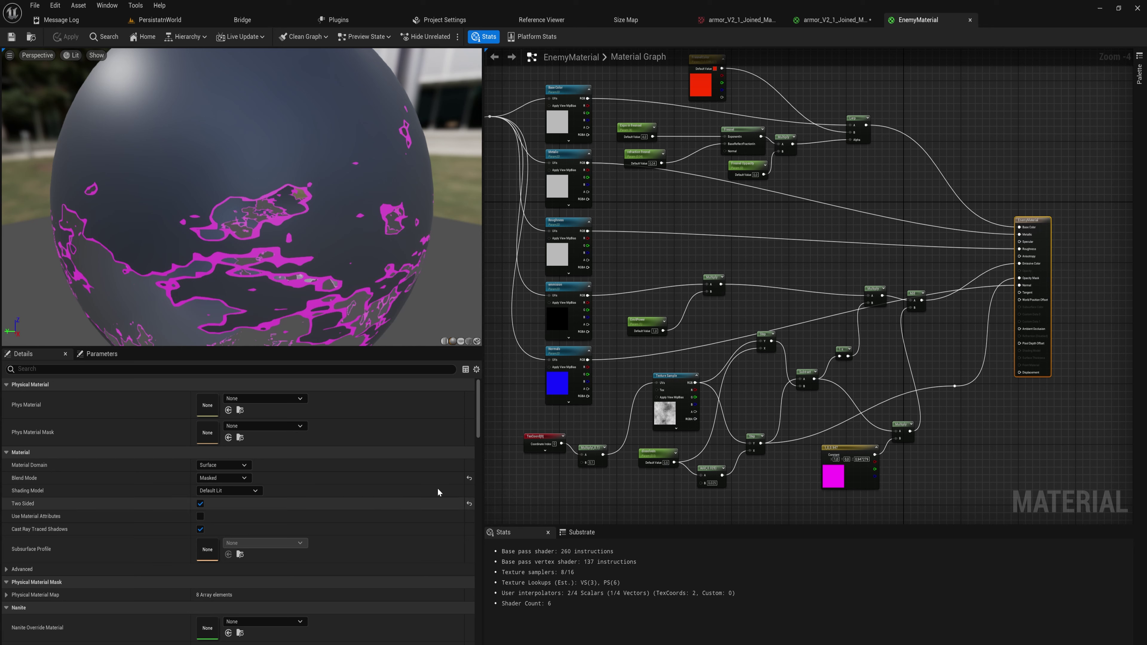
pyautogui.scroll(-10, 481, 421)
pyautogui.moveTo(479, 541); pyautogui.dragTo(478, 556)
pyautogui.moveTo(280, 250); pyautogui.dragTo(271, 291, button='right')
pyautogui.moveTo(271, 292)
pyautogui.mouseDown()
pyautogui.moveTo(331, 289)
pyautogui.moveTo(316, 302)
pyautogui.moveTo(276, 296)
pyautogui.mouseUp()
pyautogui.moveTo(609, 293); pyautogui.dragTo(667, 323, button='right')
pyautogui.moveTo(576, 105); pyautogui.dragTo(978, 519)
pyautogui.moveTo(959, 351); pyautogui.dragTo(746, 417, button='right')
pyautogui.click(685, 448)
pyautogui.moveTo(682, 450); pyautogui.dragTo(741, 446, button='right')
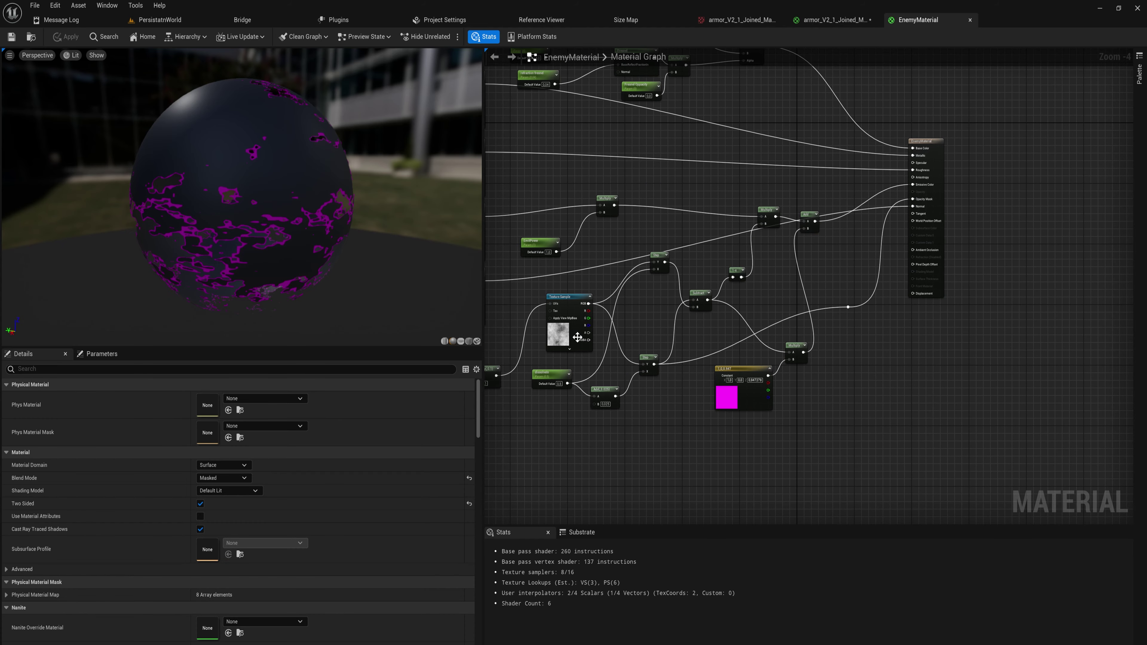
pyautogui.click(572, 338)
pyautogui.moveTo(855, 470); pyautogui.dragTo(826, 475, button='right')
pyautogui.moveTo(829, 472); pyautogui.dragTo(583, 274)
pyautogui.moveTo(775, 387); pyautogui.dragTo(775, 422, button='right')
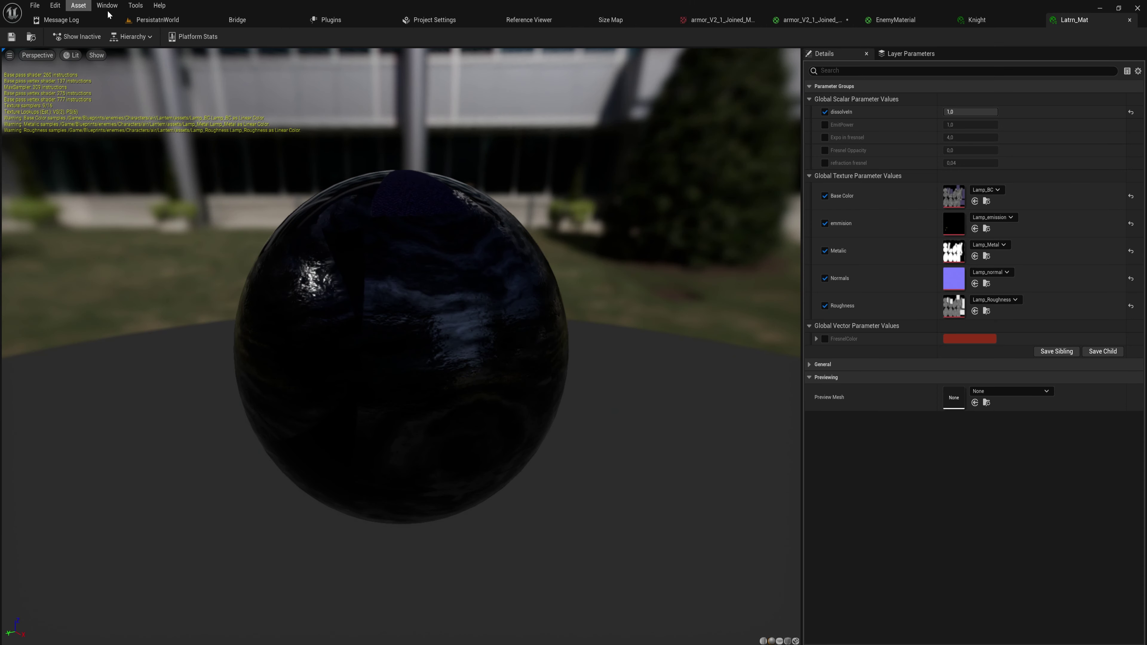
# - Turn off automatic exposure in the Latrn_Mat preview and check the material on the sphere
pyautogui.click(71, 55)
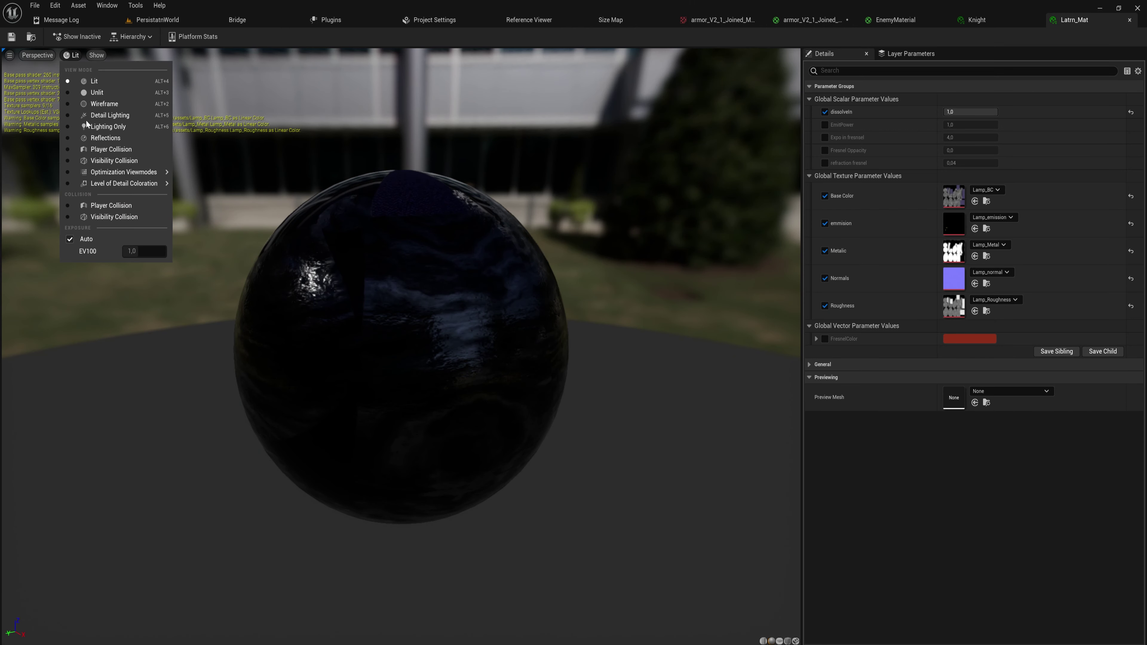
pyautogui.click(72, 240)
pyautogui.moveTo(558, 364)
pyautogui.mouseDown(button='right')
pyautogui.moveTo(559, 407)
pyautogui.moveTo(558, 364)
pyautogui.mouseUp(button='right')
pyautogui.moveTo(559, 364); pyautogui.dragTo(275, 372)
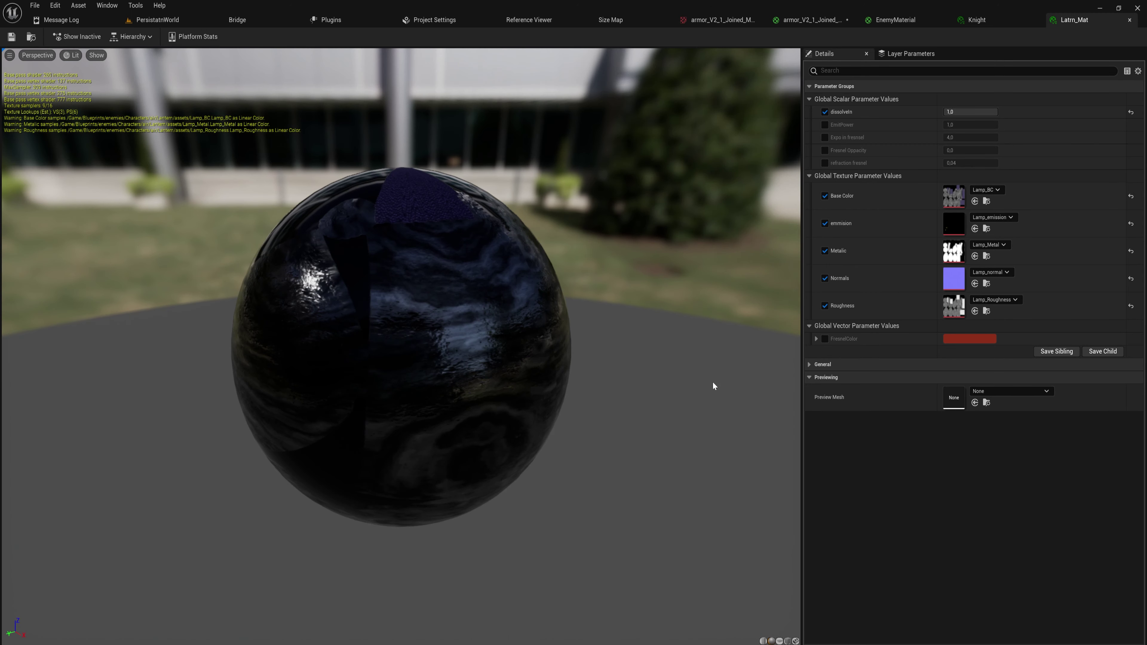
# - Preview Latrn_Mat on the lamp skeletal mesh and inspect its dissolvein parameter
pyautogui.scroll(-1, 781, 624)
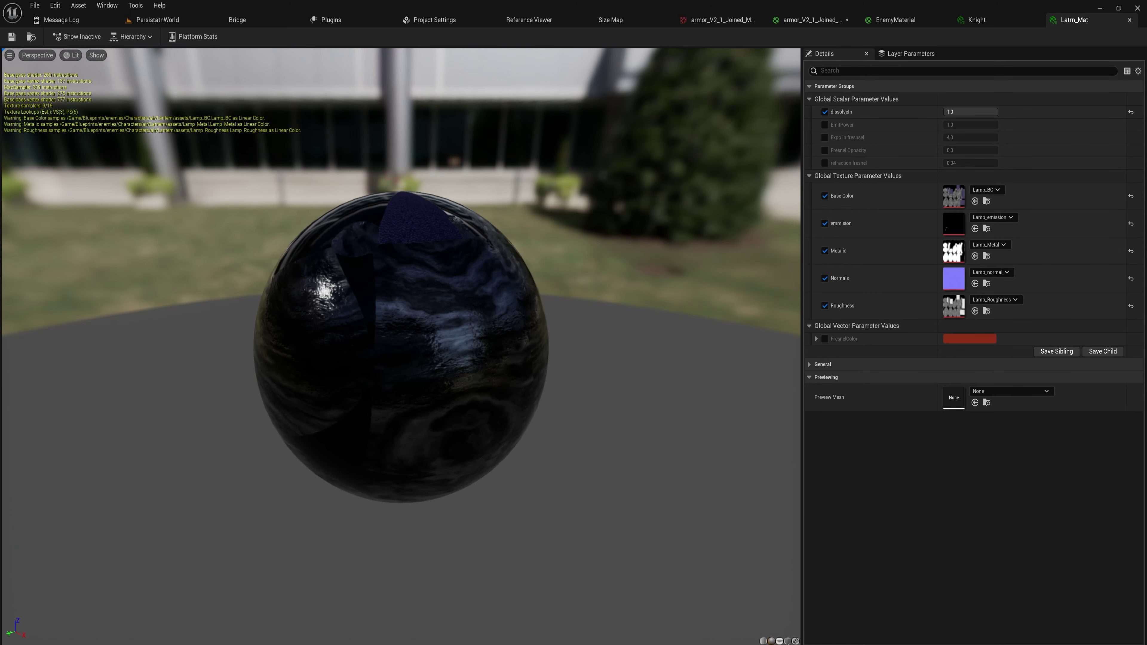
pyautogui.click(796, 640)
pyautogui.scroll(-5, 589, 227)
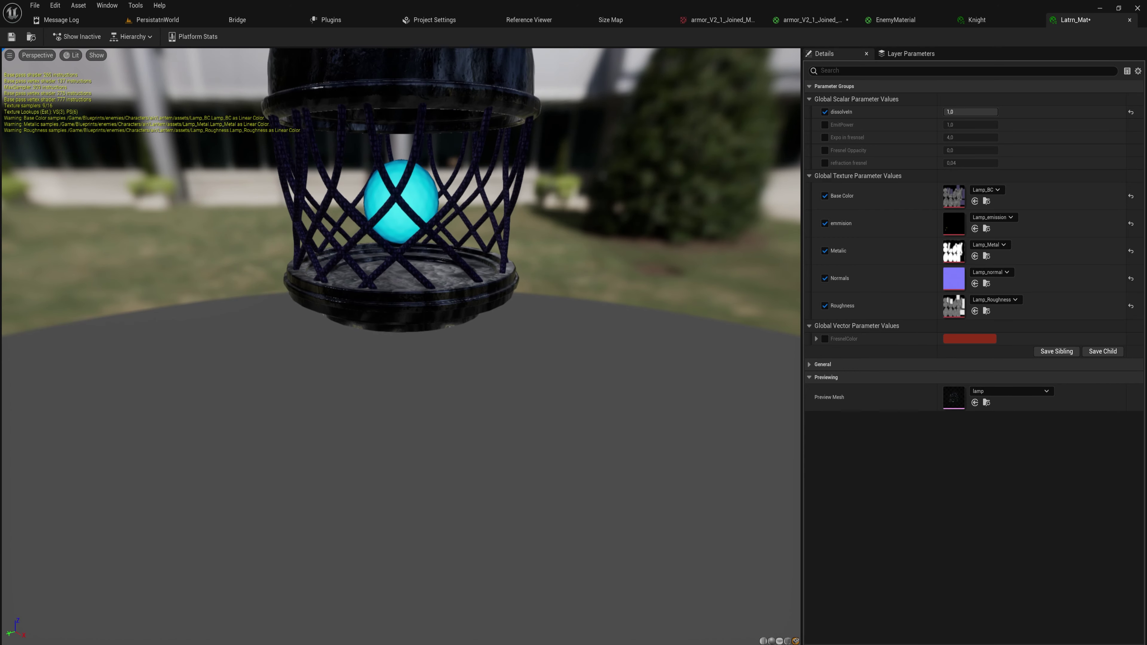
pyautogui.hotkey('ctrl', 'space')
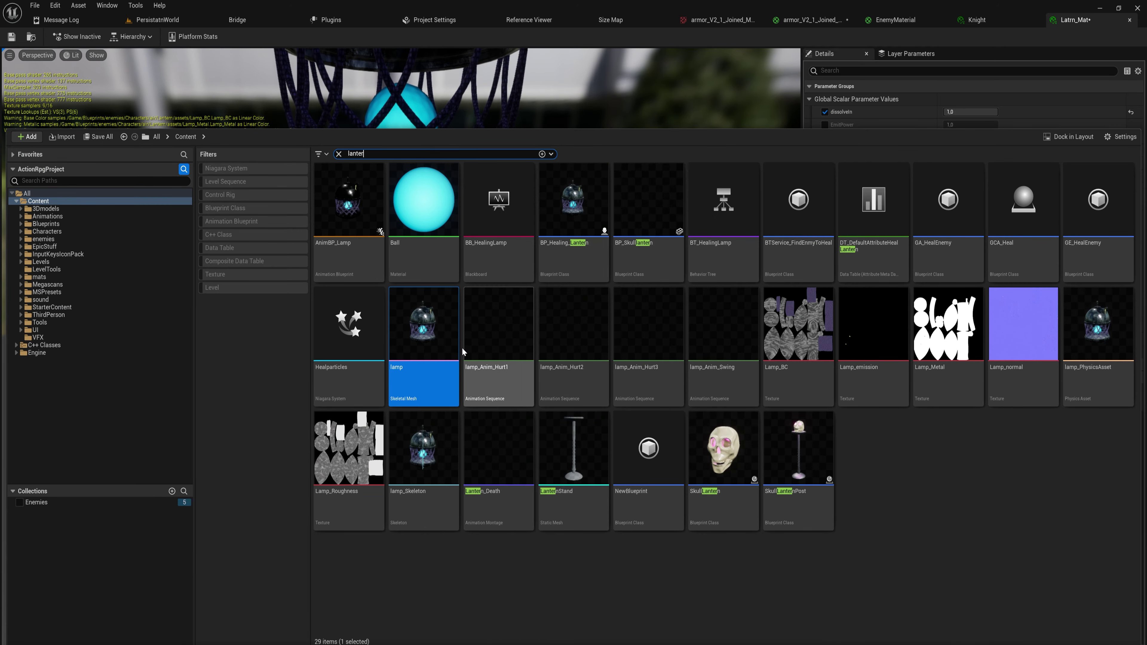
pyautogui.click(526, 99)
pyautogui.scroll(-5, 532, 135)
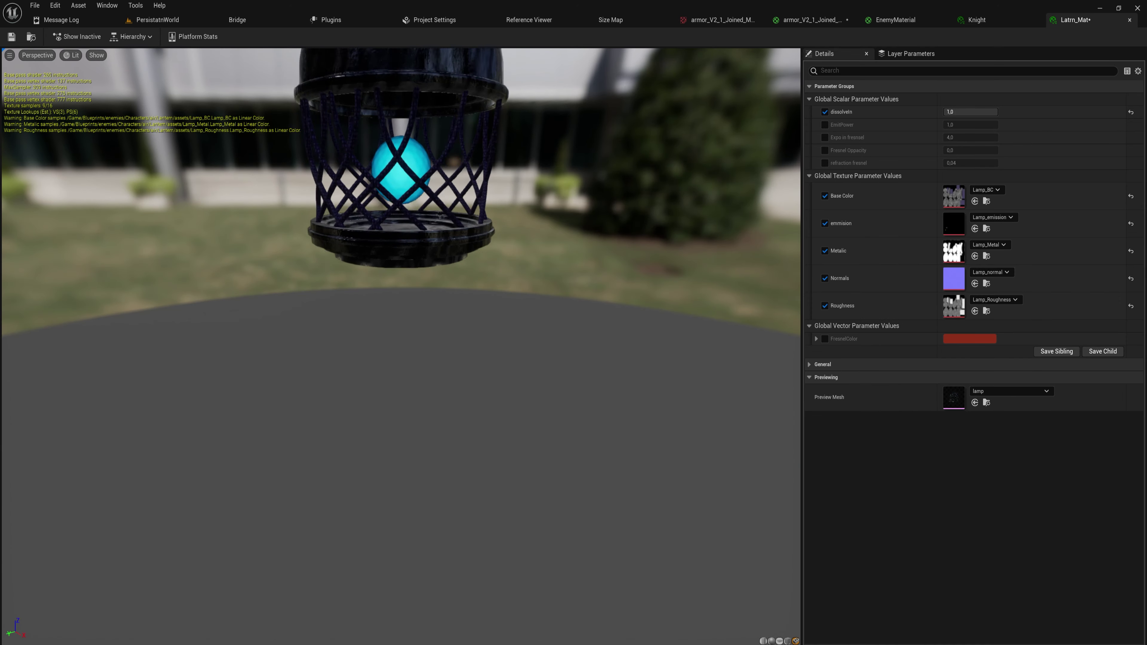
pyautogui.moveTo(497, 134)
pyautogui.mouseDown()
pyautogui.moveTo(502, 253)
pyautogui.moveTo(500, 134)
pyautogui.mouseUp()
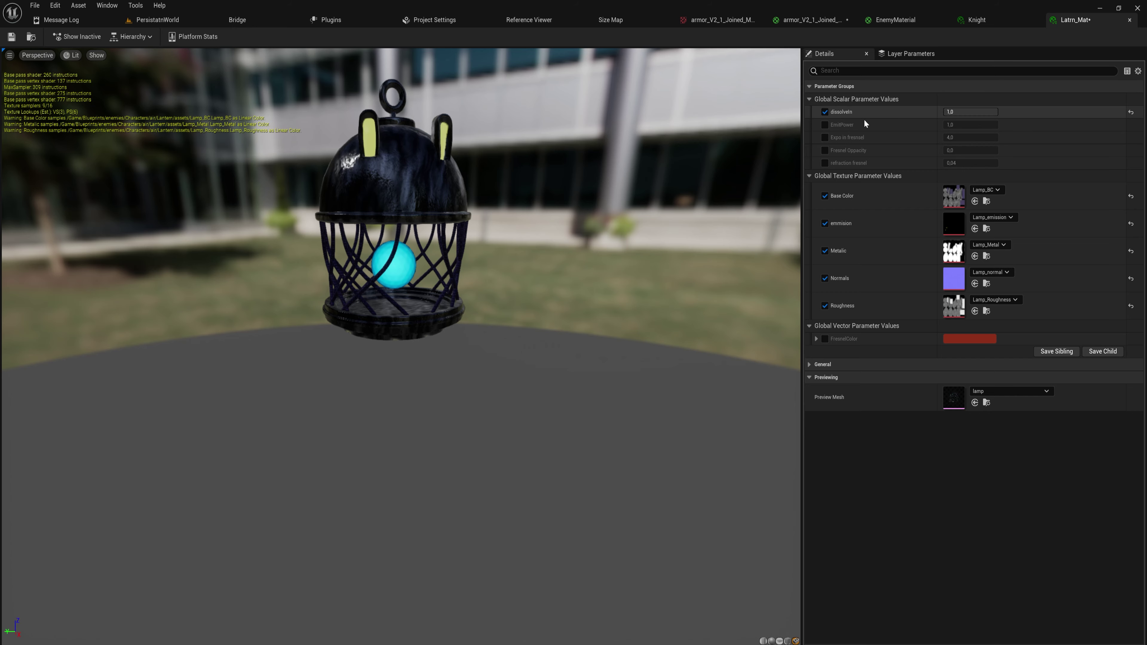
pyautogui.moveTo(993, 111)
pyautogui.mouseDown()
pyautogui.moveTo(947, 112)
pyautogui.moveTo(996, 111)
pyautogui.mouseUp()
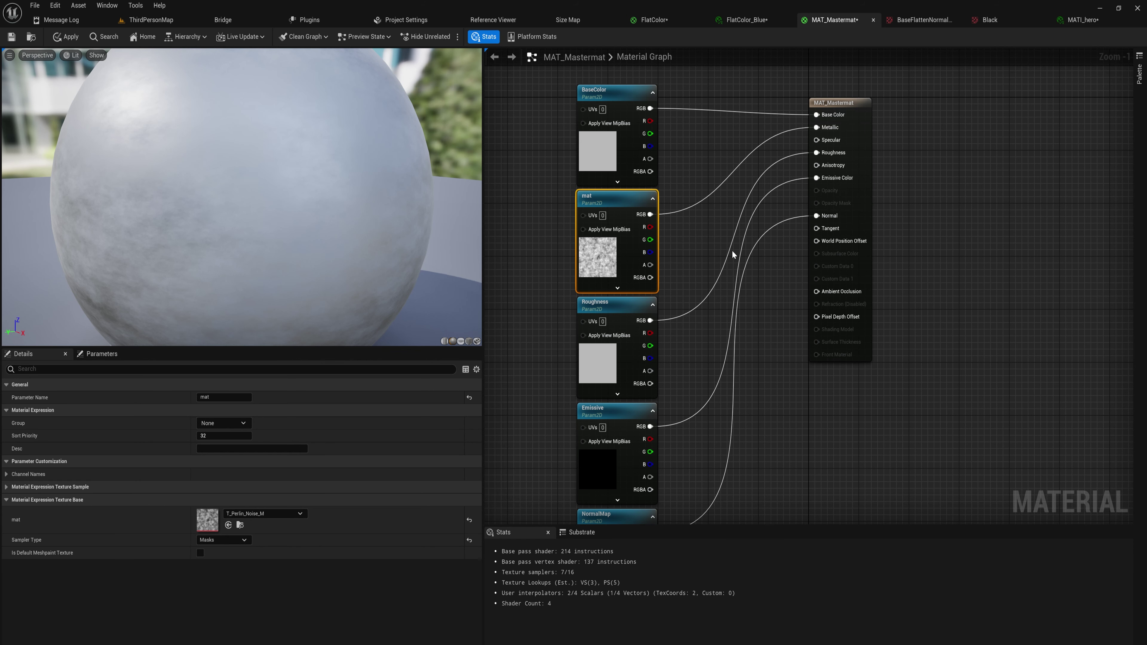
pyautogui.moveTo(753, 164); pyautogui.dragTo(792, 225, button='right')
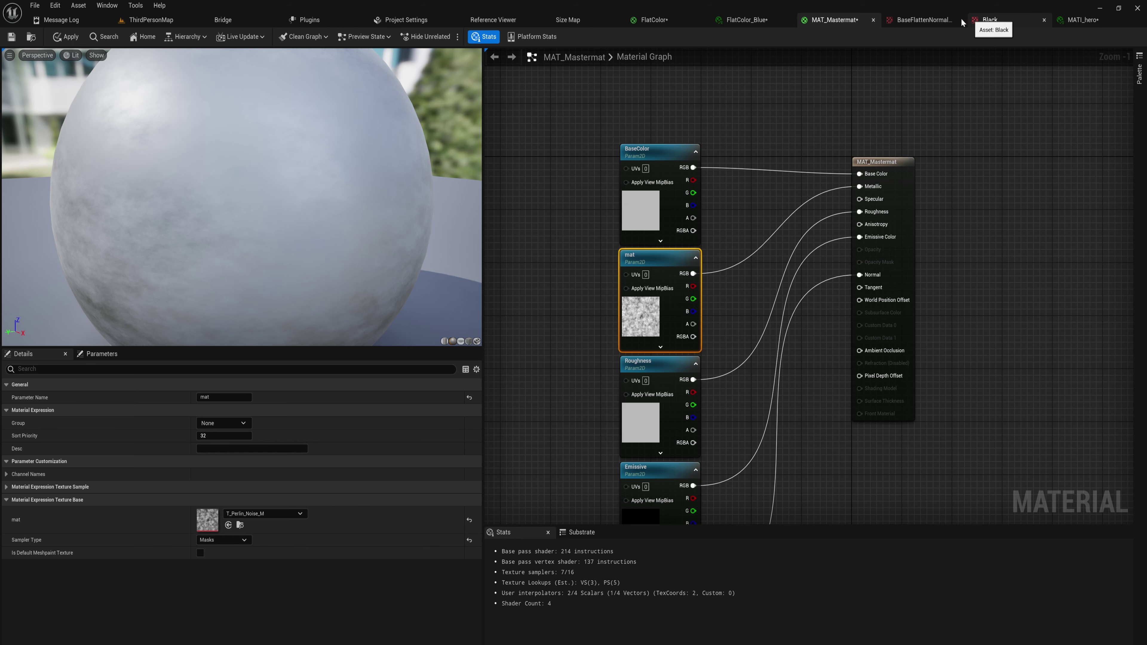
# - Open the FlatColor material and review its graph with the Color parameter feeding Base Color
pyautogui.hotkey('ctrl', 'space')
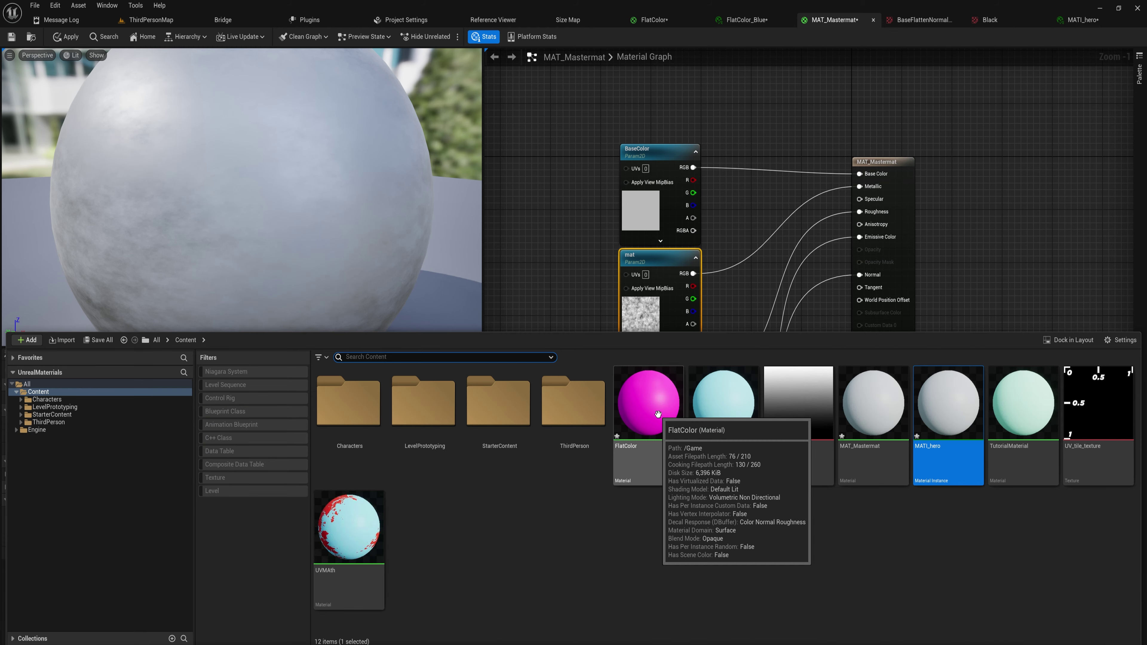
pyautogui.doubleClick(658, 418)
pyautogui.moveTo(672, 275); pyautogui.dragTo(622, 295, button='right')
pyautogui.moveTo(580, 422); pyautogui.dragTo(1008, 153)
pyautogui.click(677, 179)
pyautogui.moveTo(592, 179); pyautogui.dragTo(724, 287)
pyautogui.moveTo(592, 157); pyautogui.dragTo(682, 357)
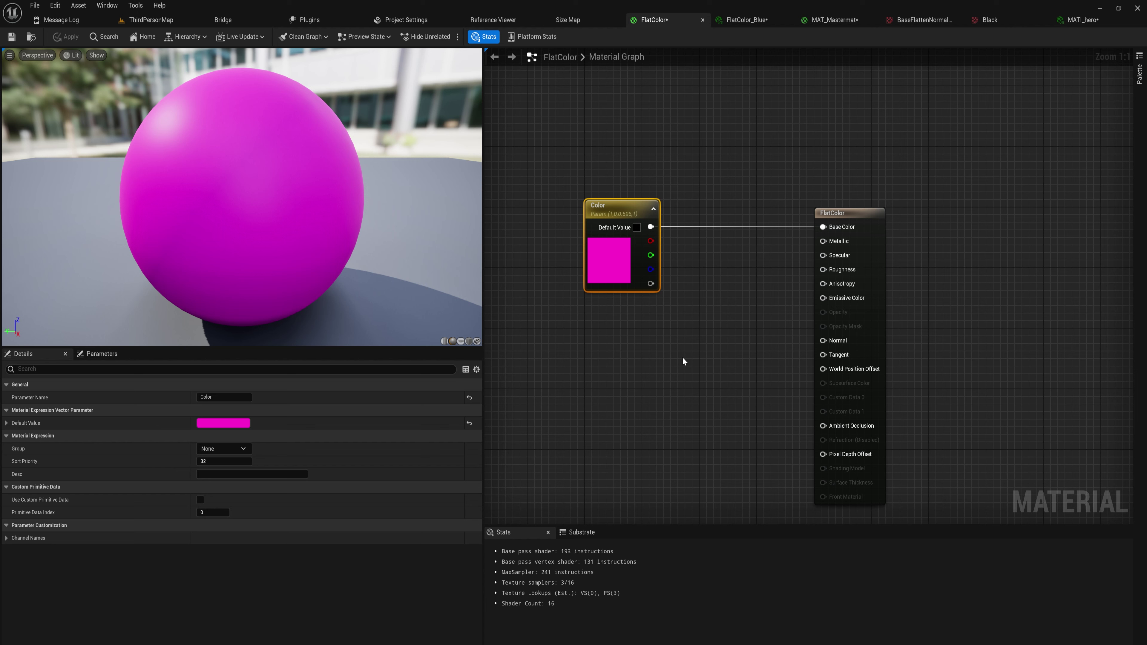
# - Create an Actor Blueprint Class named Bp_ColorChanger in the Content folder from the ThirdPersonMap level
pyautogui.click(170, 23)
pyautogui.hotkey('ctrl', 'space')
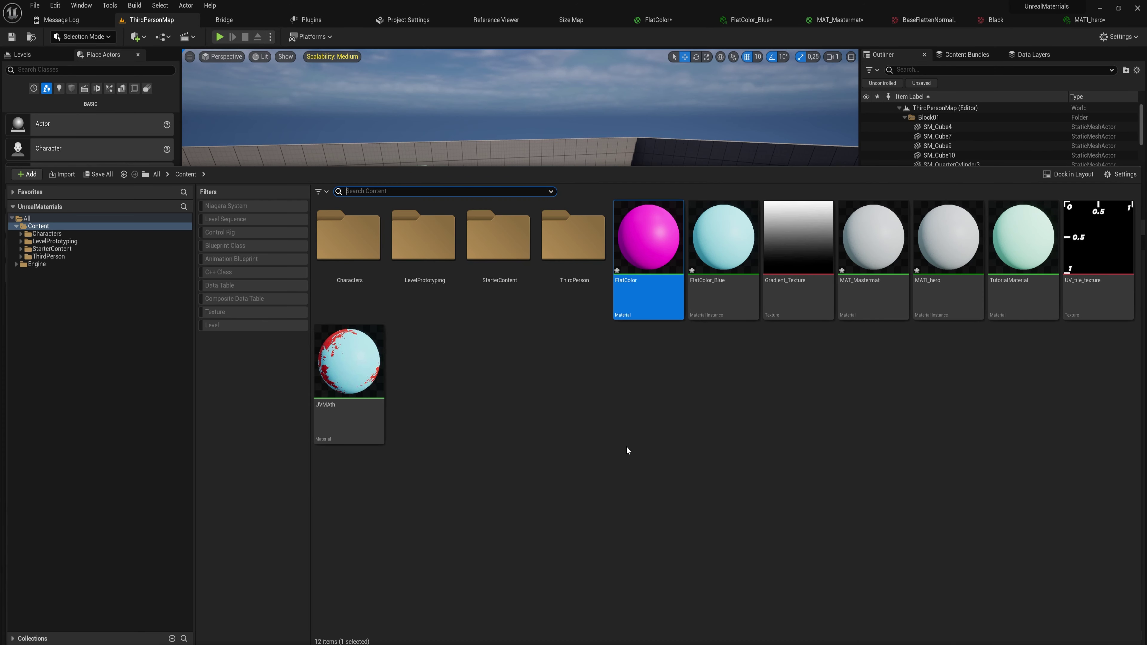
pyautogui.rightClick(672, 413)
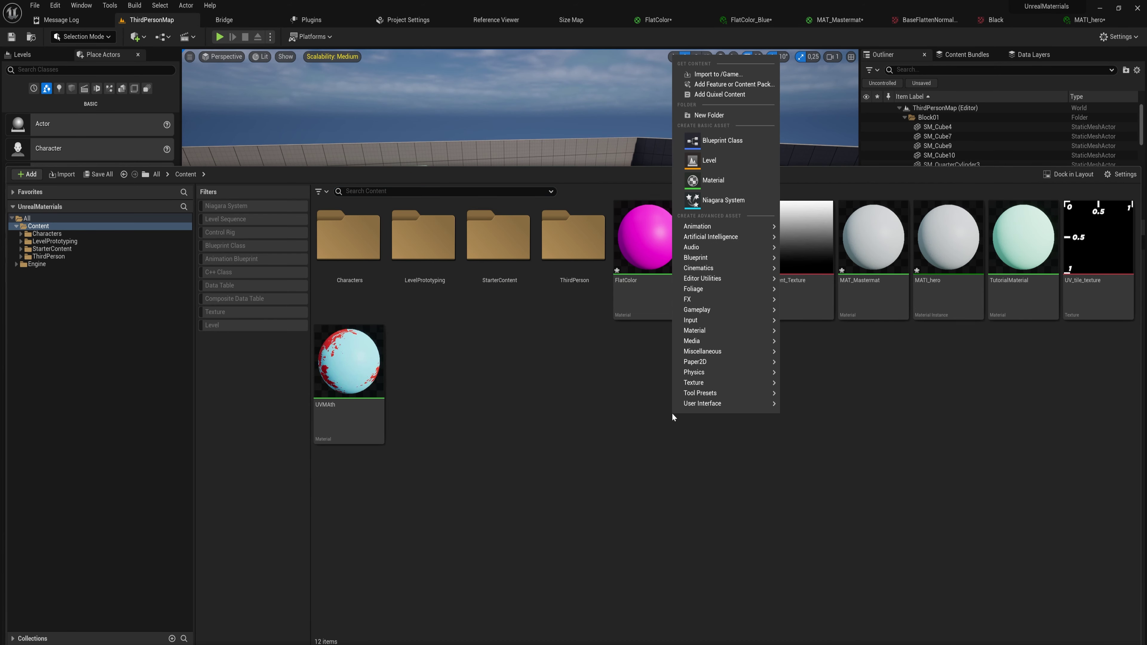
pyautogui.click(729, 144)
pyautogui.click(470, 267)
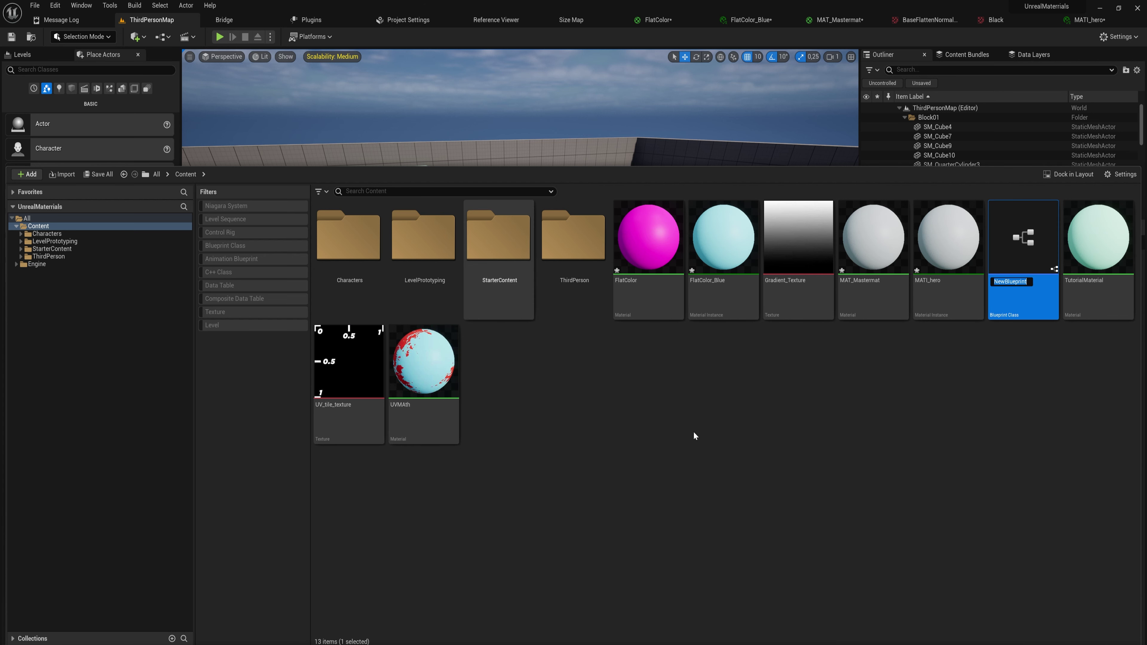
pyautogui.write('Bp')
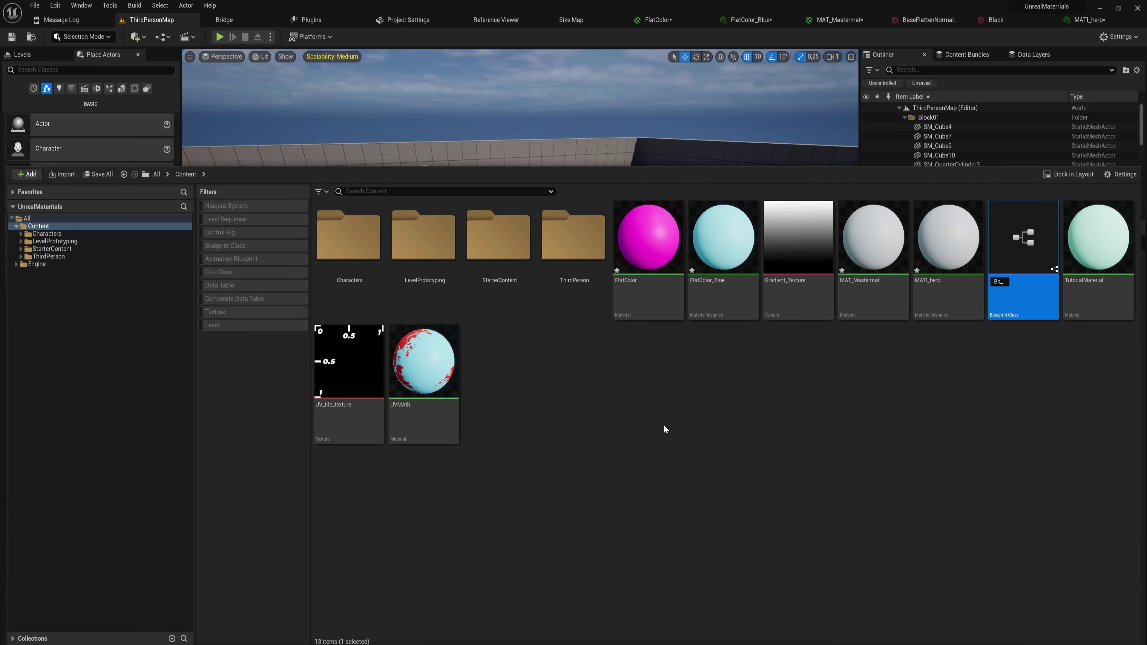
pyautogui.write('_ColorChanger')
pyautogui.press('Return')
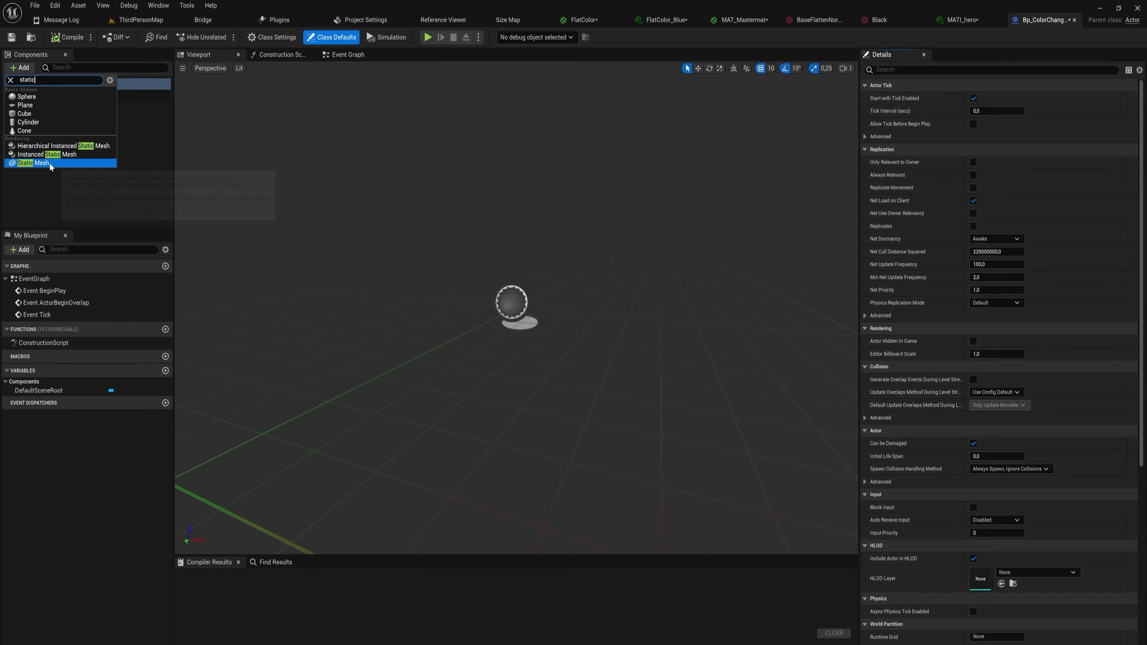
# - Add a StaticMesh component to Bp_ColorChanger and search for "cube" as its static mesh
pyautogui.click(49, 163)
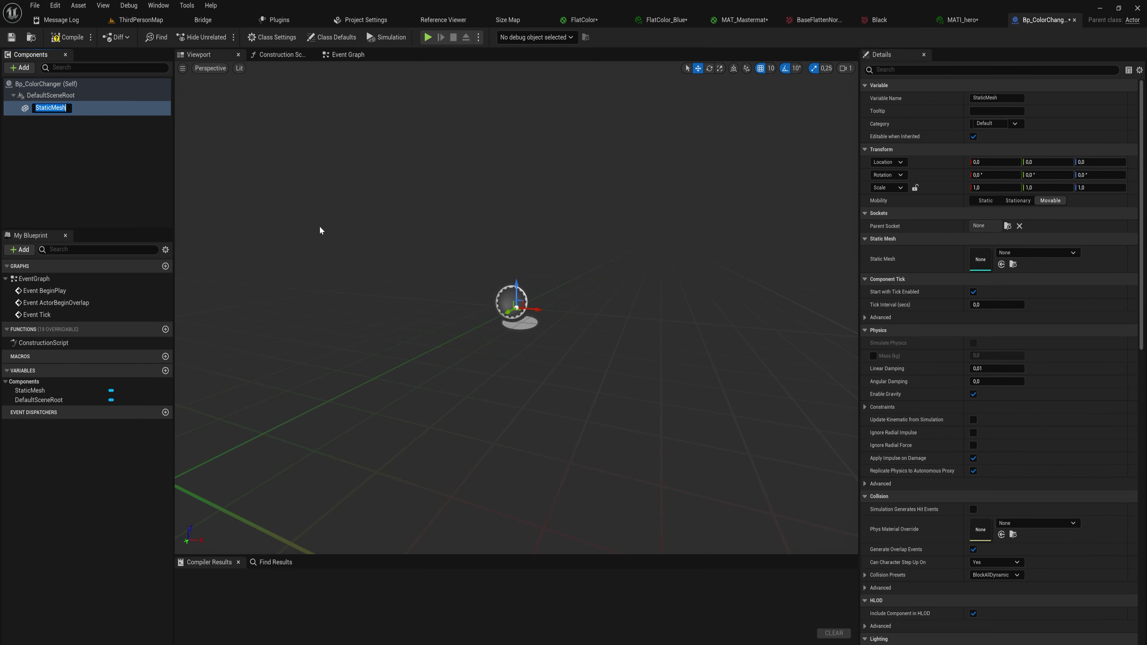
pyautogui.click(1034, 253)
pyautogui.write('cube')
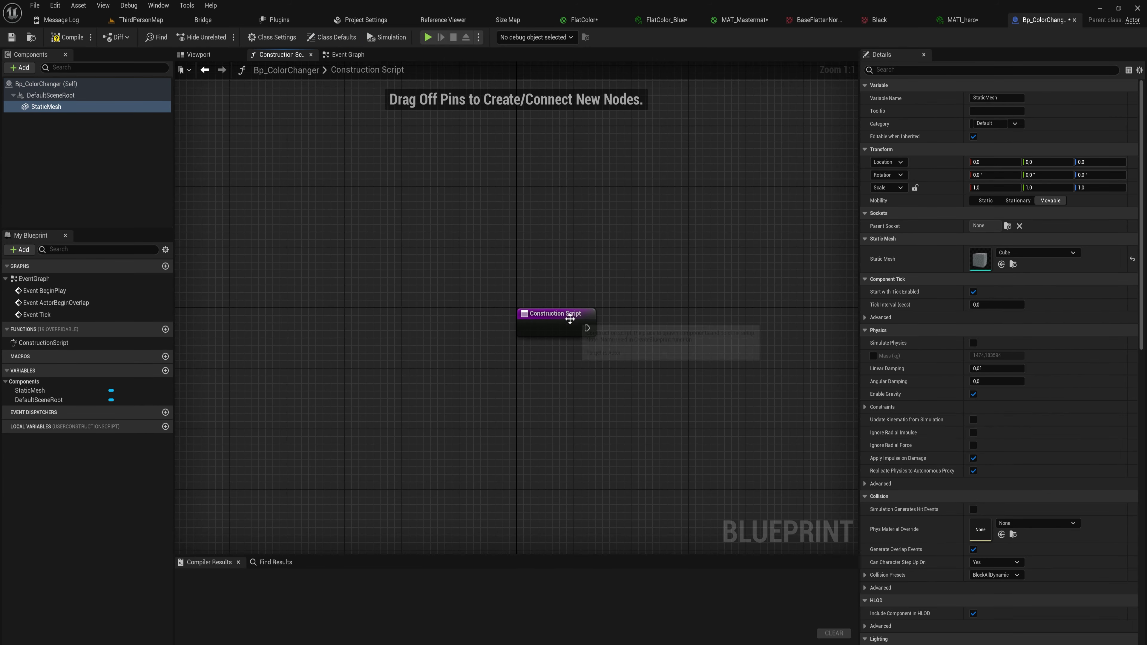
# - In the Construction Script, add a Static Mesh reference and a Set Material node that targets it
pyautogui.moveTo(570, 319); pyautogui.dragTo(407, 280)
pyautogui.moveTo(412, 273); pyautogui.dragTo(436, 276, button='right')
pyautogui.moveTo(46, 106); pyautogui.dragTo(604, 255)
pyautogui.write('set mater')
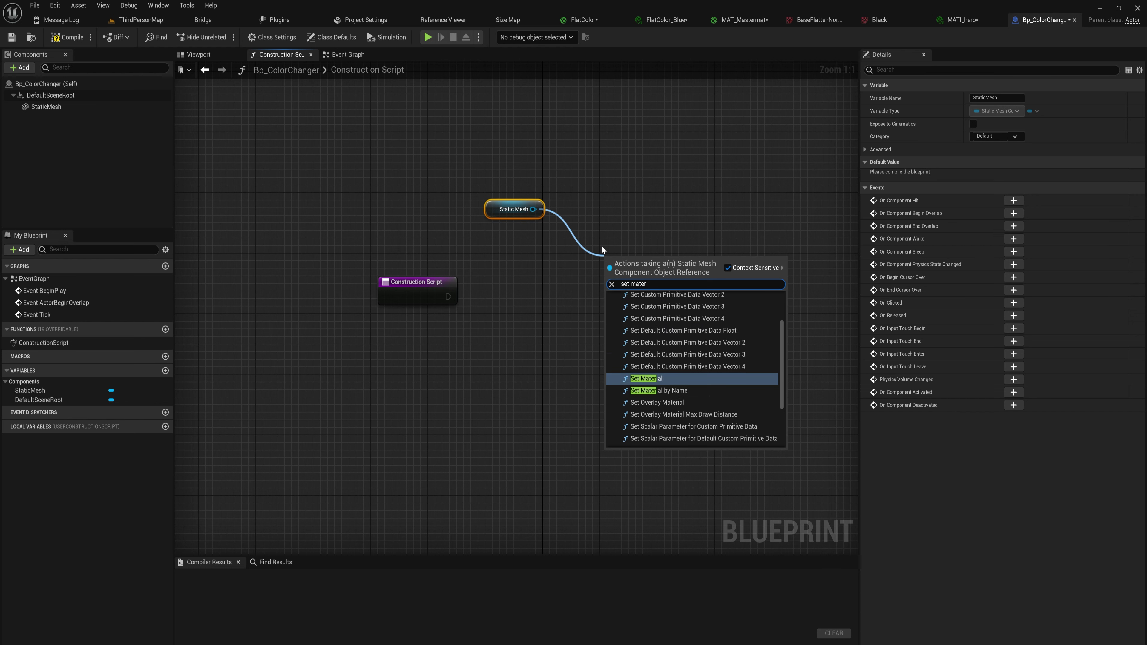
pyautogui.press('Return')
pyautogui.moveTo(642, 277); pyautogui.dragTo(720, 291)
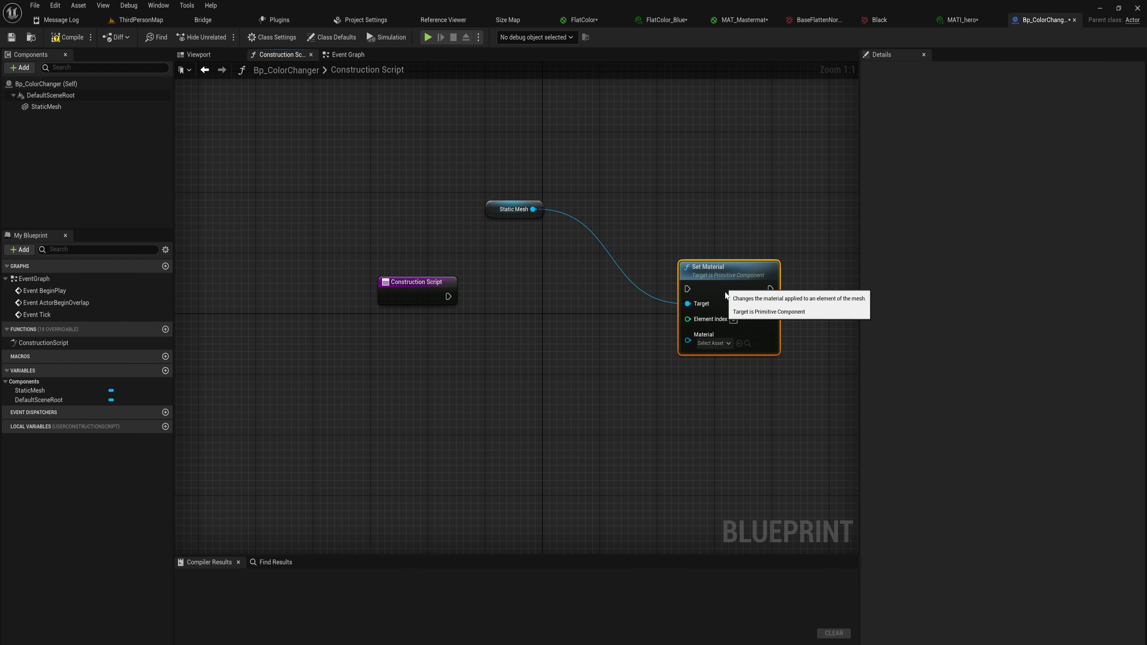
# - Add a Create Dynamic Material Instance node after Construction Script, with FlatColor as its parent material
pyautogui.moveTo(405, 292)
pyautogui.mouseDown()
pyautogui.moveTo(295, 293)
pyautogui.moveTo(385, 294)
pyautogui.mouseUp()
pyautogui.write('create dya')
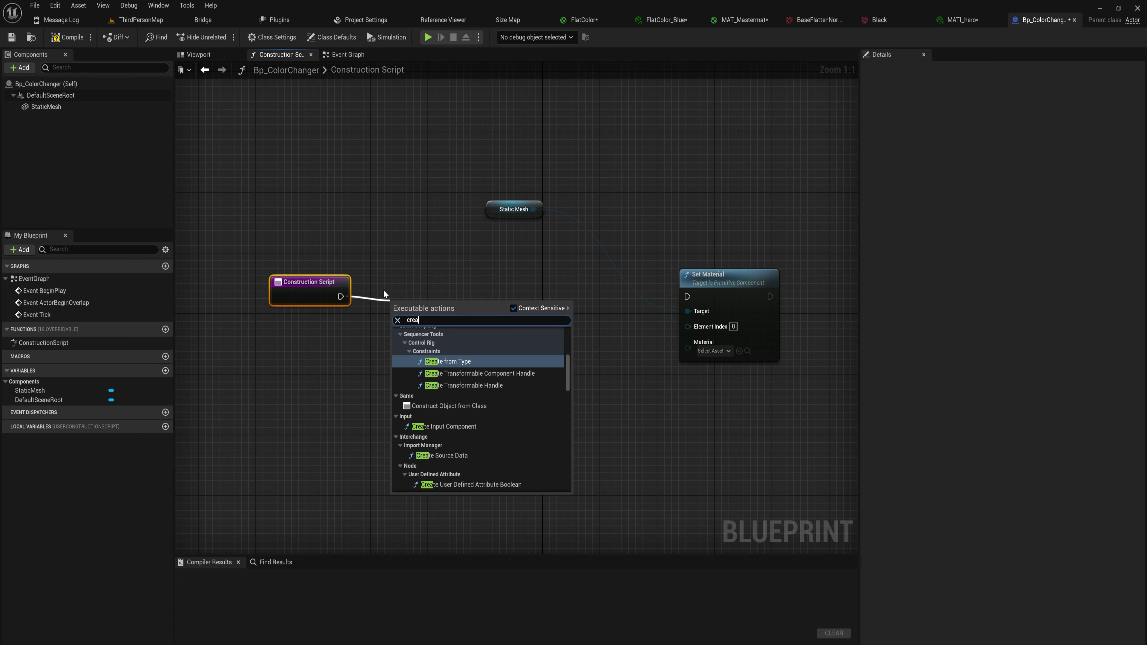
pyautogui.press('Return')
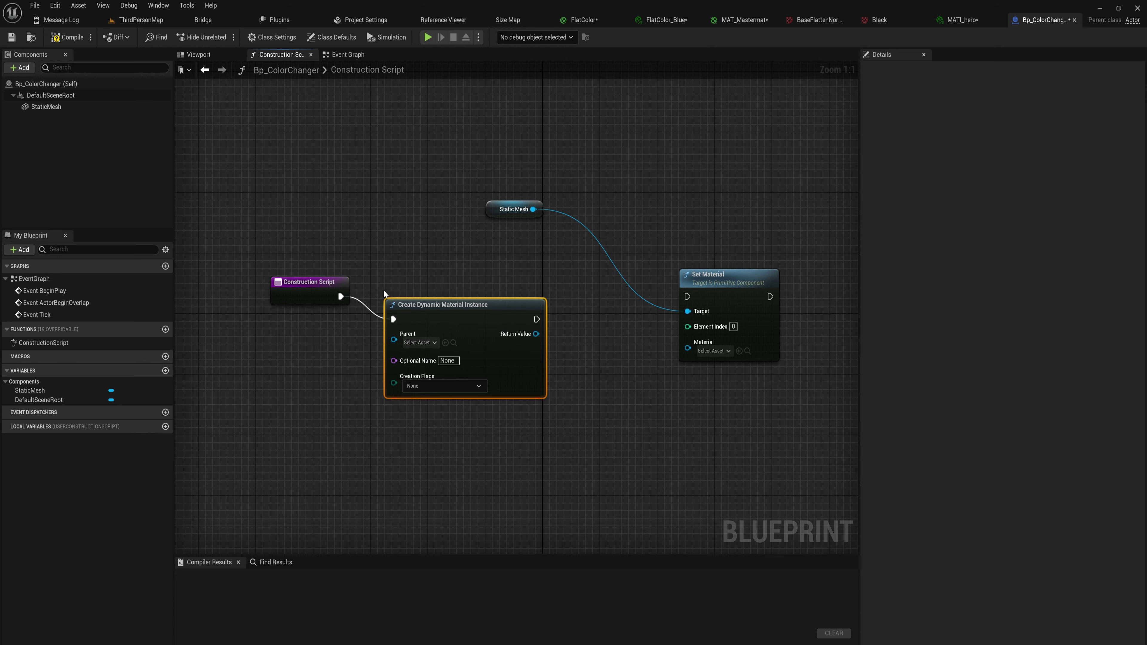
pyautogui.click(418, 319)
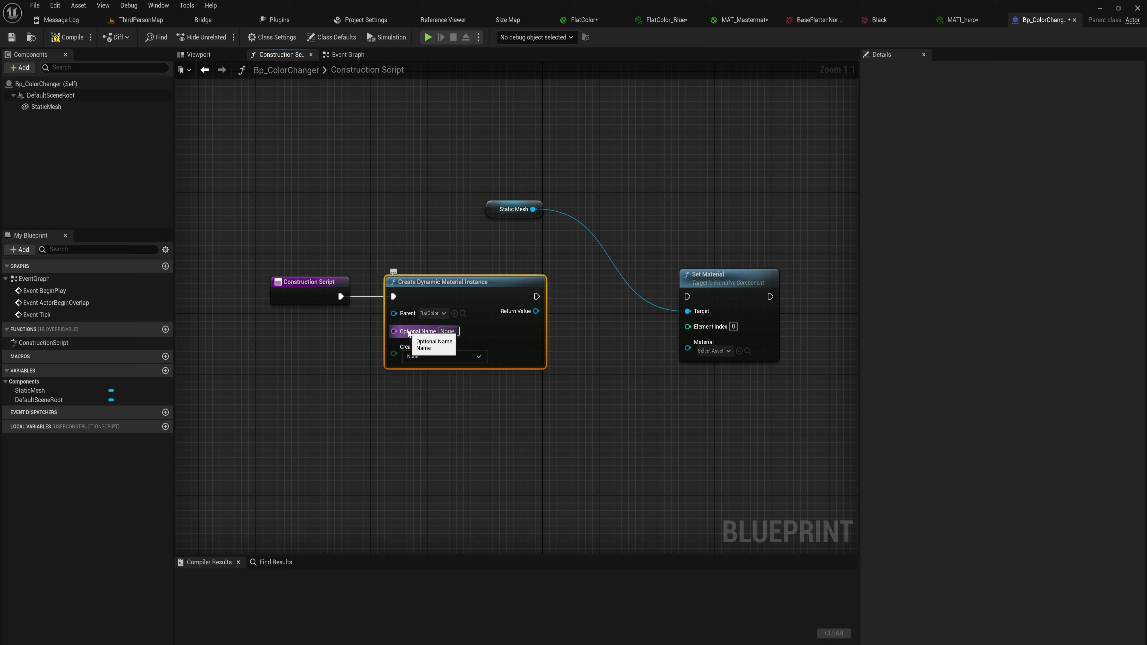
# - Move the Construction Script and Create Dynamic Material Instance nodes together, farther away from Set Material
pyautogui.moveTo(486, 411); pyautogui.dragTo(277, 270)
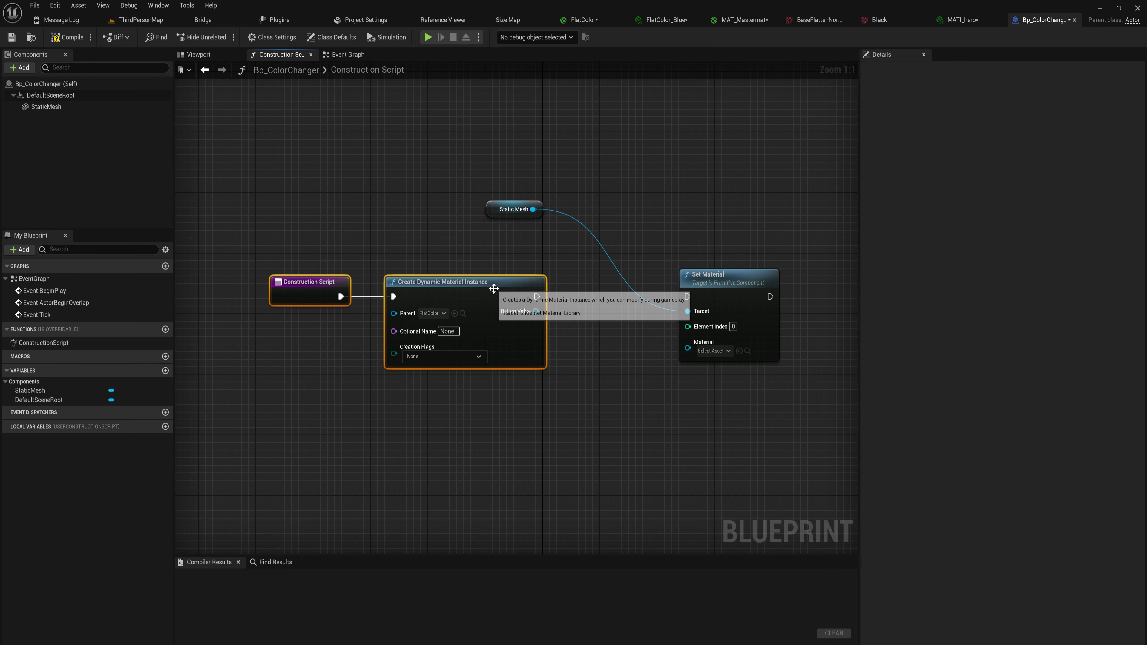
pyautogui.moveTo(469, 283); pyautogui.dragTo(406, 283)
pyautogui.click(511, 340)
# - Add a Set Vector Parameter Value node from the Return Value of Create Dynamic Material Instance
pyautogui.moveTo(472, 311)
pyautogui.mouseDown()
pyautogui.moveTo(503, 326)
pyautogui.moveTo(491, 322)
pyautogui.mouseUp()
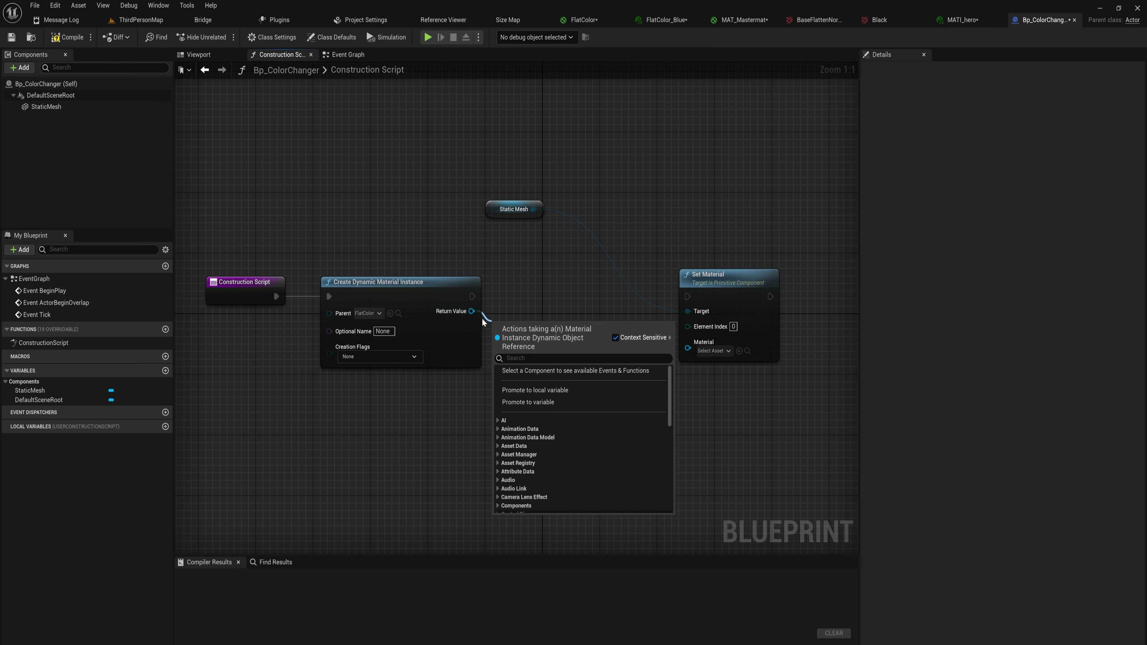
pyautogui.click(492, 307)
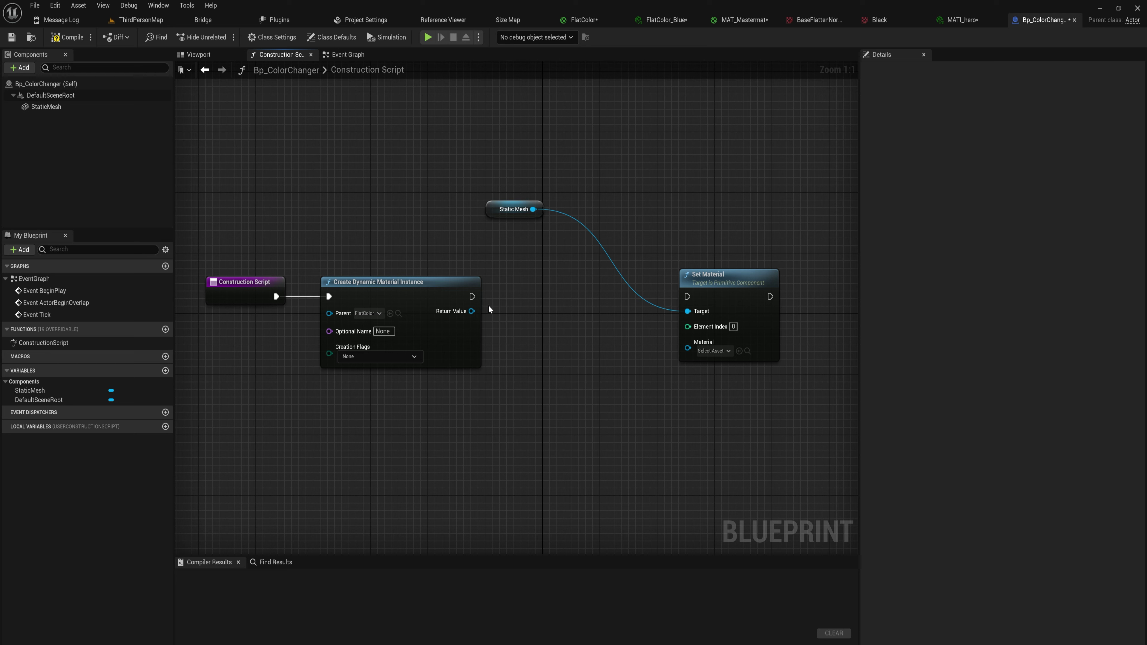
pyautogui.moveTo(472, 311); pyautogui.dragTo(518, 334)
pyautogui.write('set param')
pyautogui.press('Up')
pyautogui.press('Up')
pyautogui.press('Up')
pyautogui.press('Up')
pyautogui.press('Up')
pyautogui.press('Up')
pyautogui.press('Up')
pyautogui.press('Up')
pyautogui.press('Up')
pyautogui.press('Up')
pyautogui.press('Down')
pyautogui.press('Down')
pyautogui.press('Down')
pyautogui.press('Down')
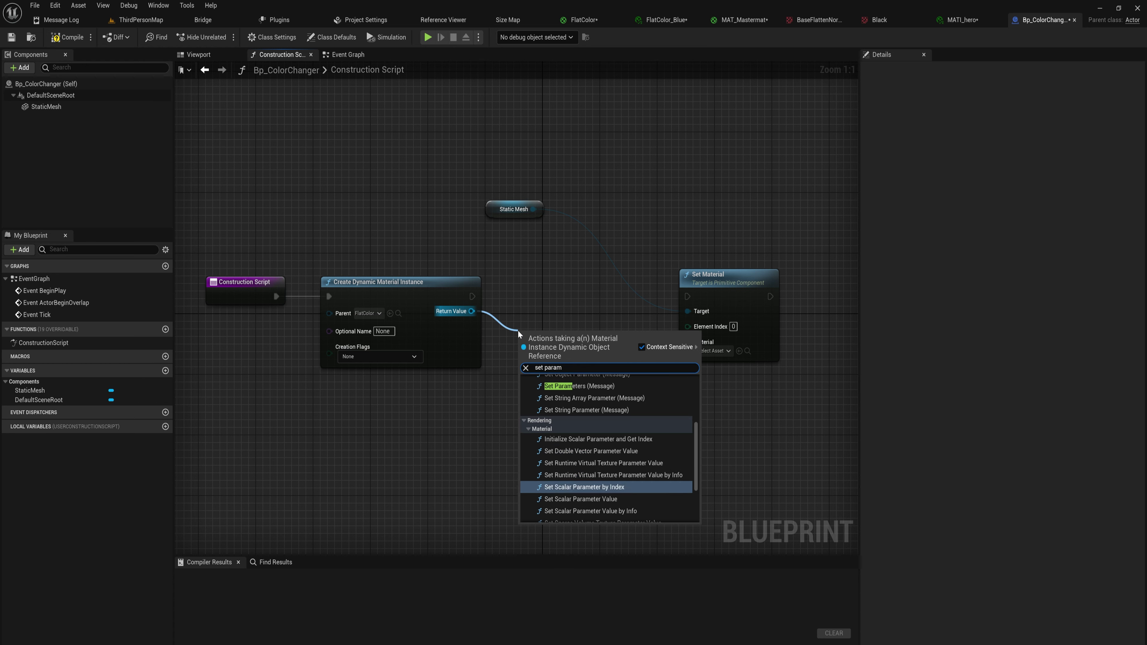
pyautogui.press('Down')
pyautogui.press('Down')
pyautogui.press('Down')
pyautogui.press('Down')
pyautogui.press('Down')
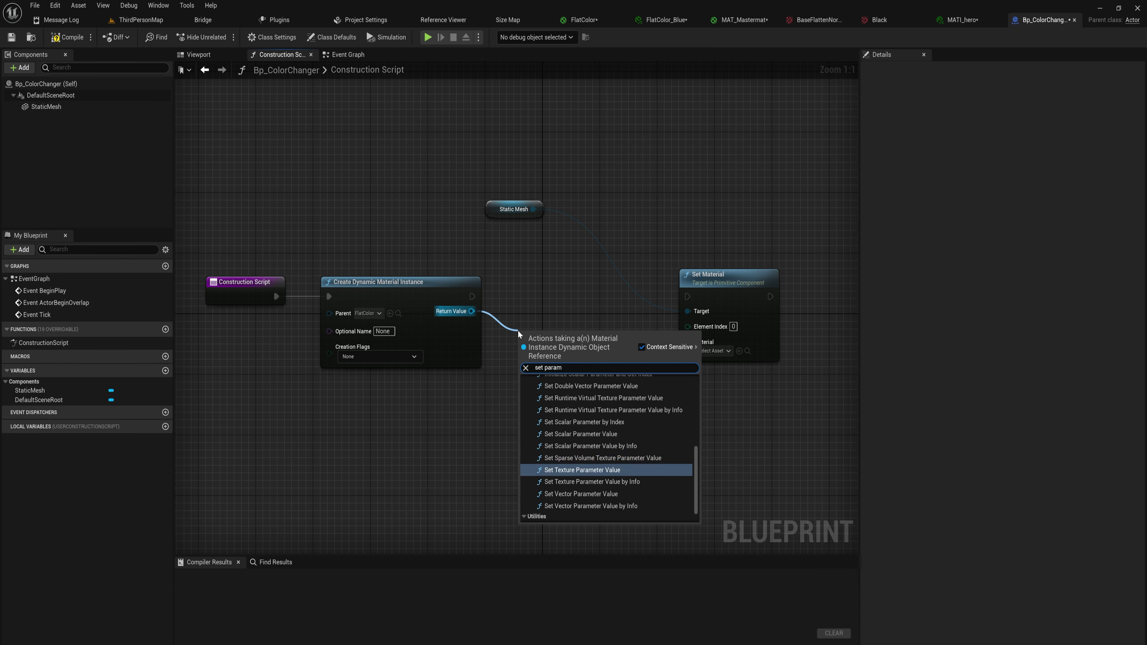
pyautogui.press('Up')
pyautogui.press('Down')
pyautogui.press('Down')
pyautogui.press('Down')
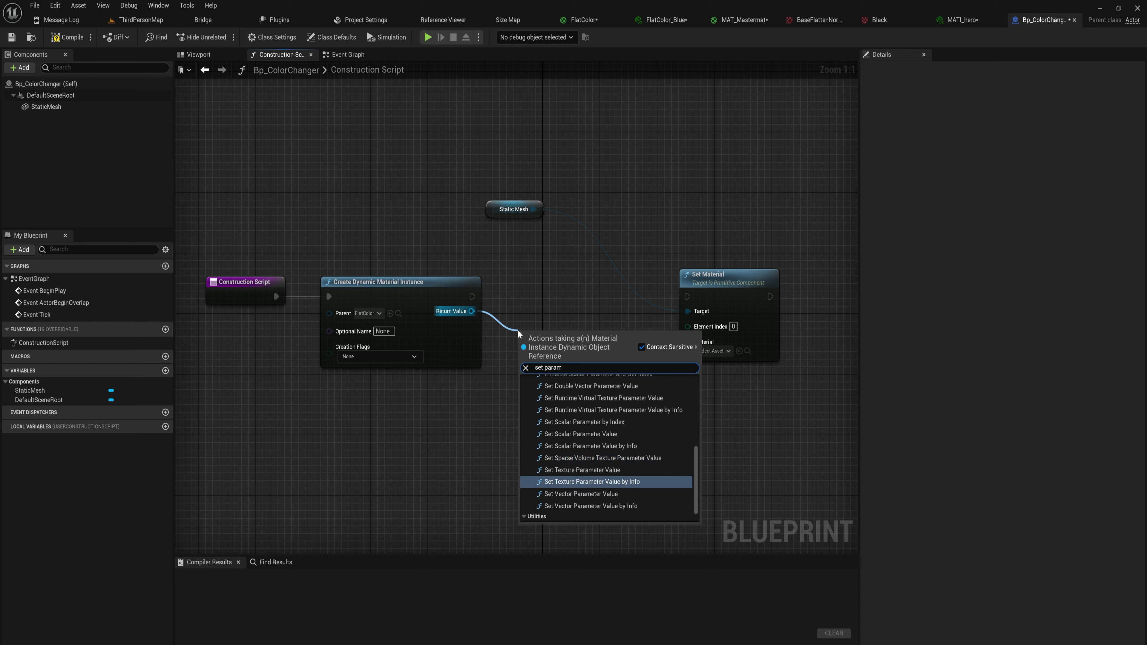
pyautogui.press('Up')
pyautogui.press('Up')
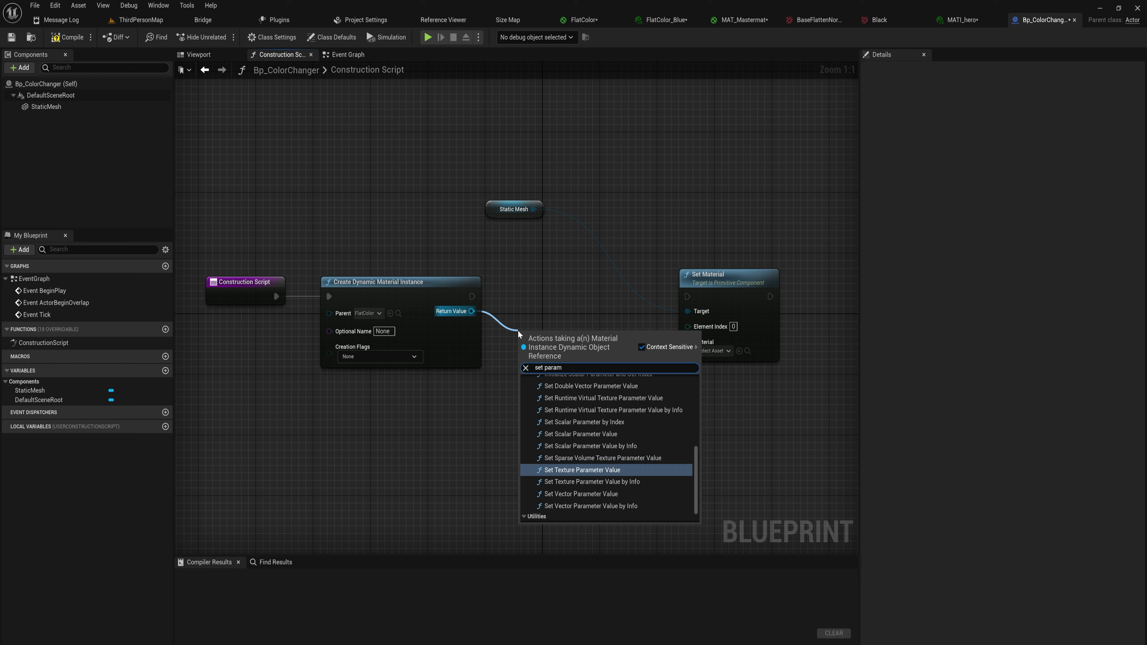
pyautogui.press('Up')
pyautogui.press('Down')
pyautogui.press('Down')
pyautogui.press('Up')
pyautogui.press('Up')
pyautogui.press('Up')
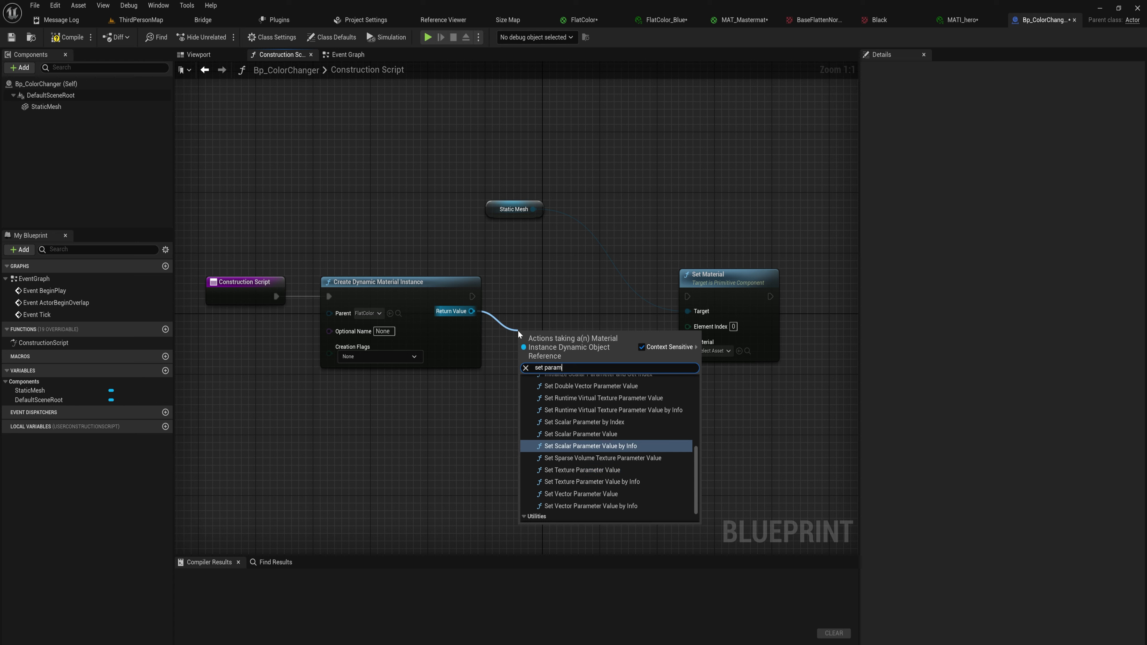
pyautogui.press('Down')
pyautogui.press('Down')
pyautogui.press('Down')
pyautogui.press('Down')
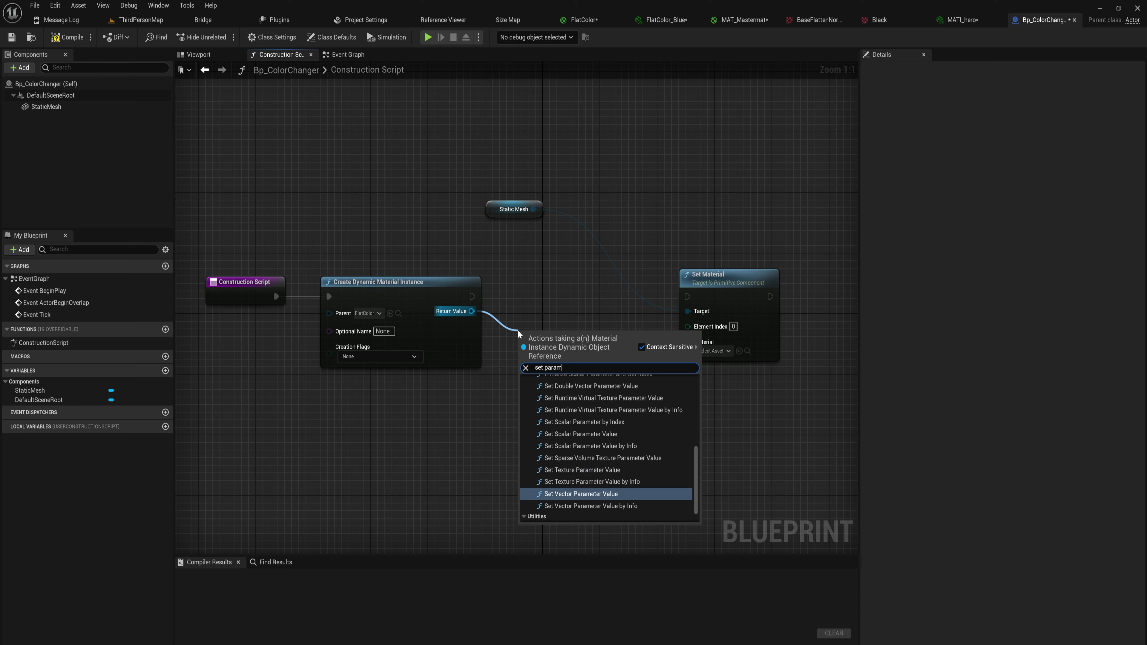
pyautogui.press('Return')
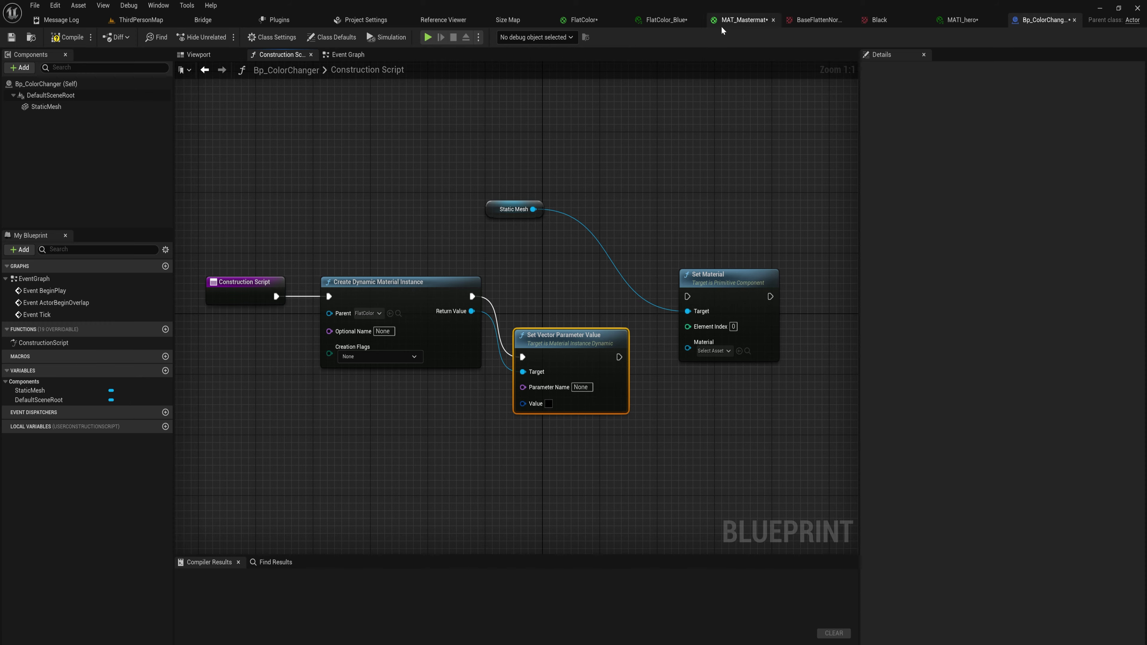
# - Check the vector parameter's name in the FlatColor material and enter Color as the Set Vector Parameter Value node's Parameter Name
pyautogui.click(610, 24)
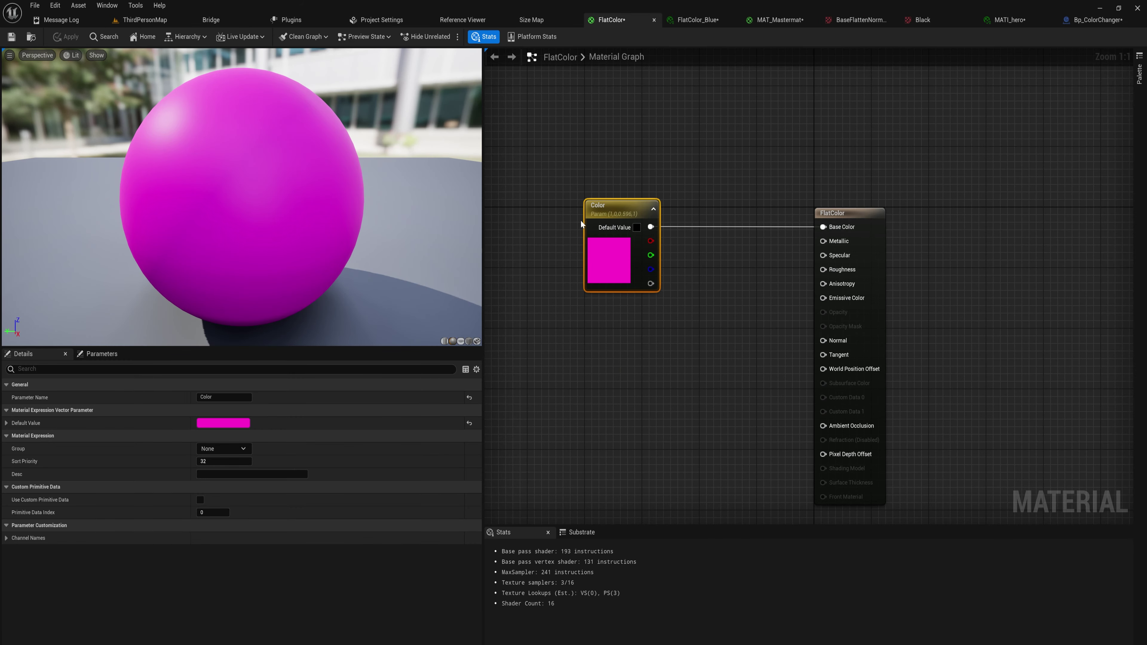
pyautogui.click(1097, 20)
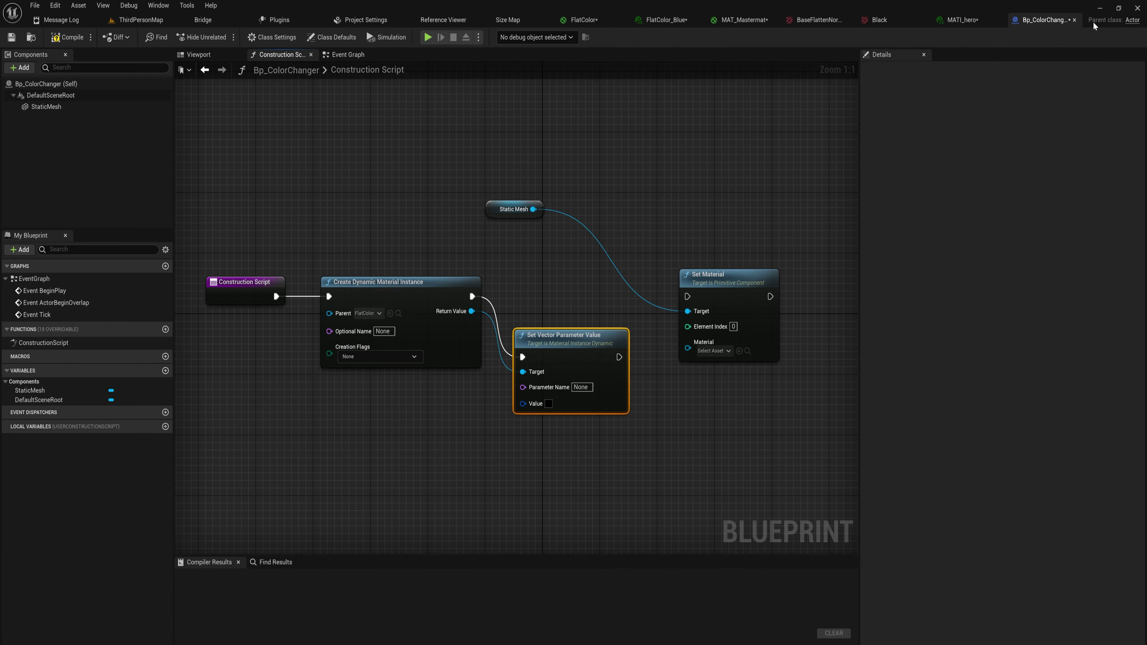
pyautogui.click(581, 387)
pyautogui.click(626, 427)
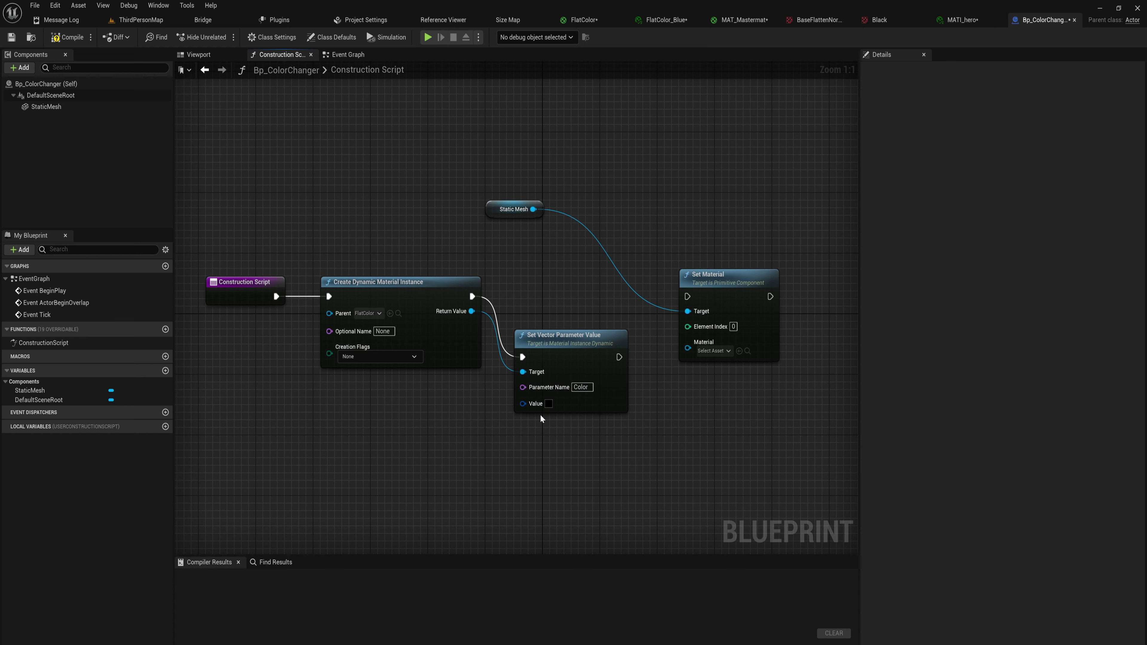
# - Promote the Set Vector Parameter Value node's Value input to an instance-editable variable named Color, and compile the Blueprint
pyautogui.rightClick(530, 404)
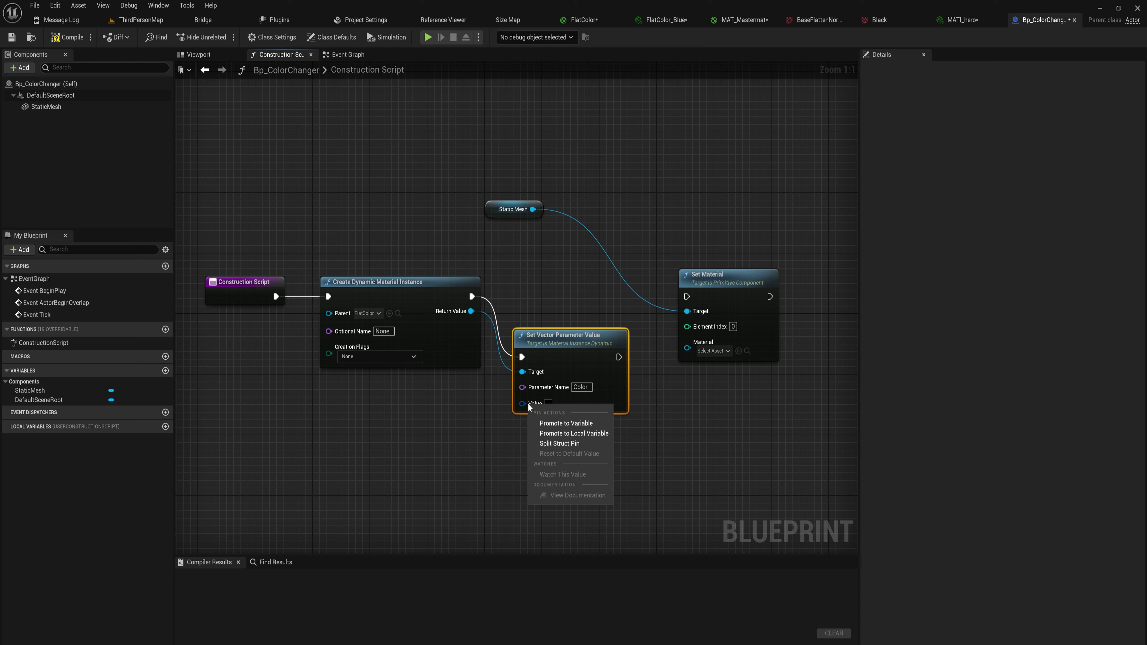
pyautogui.click(584, 424)
pyautogui.write('Col')
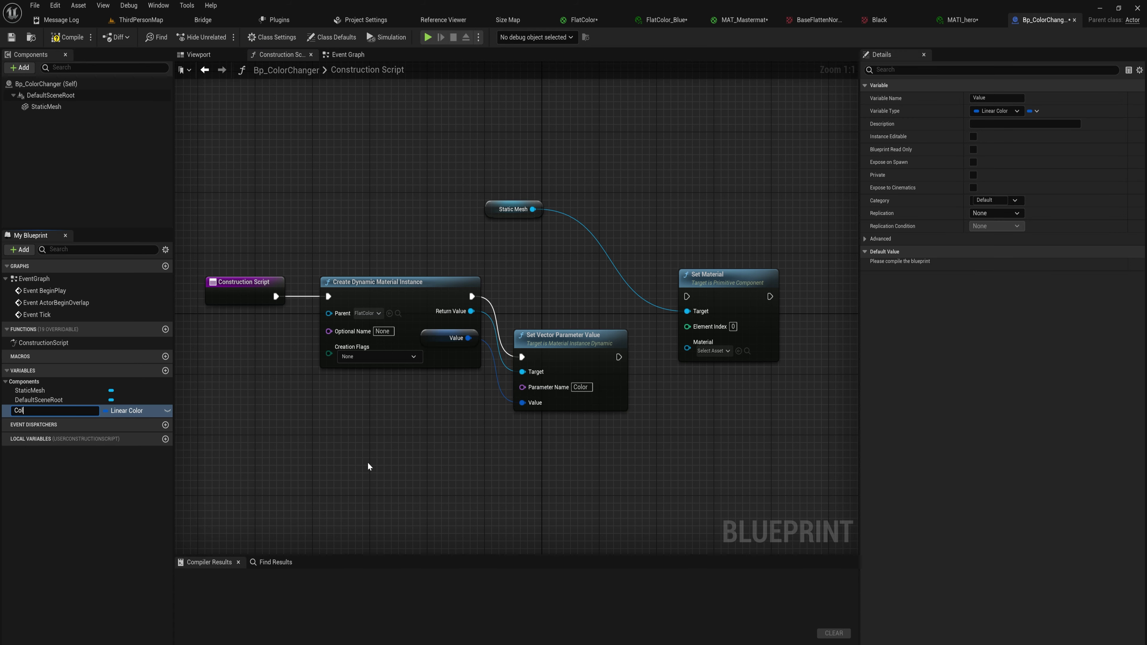
pyautogui.write('or')
pyautogui.press('Return')
pyautogui.click(167, 411)
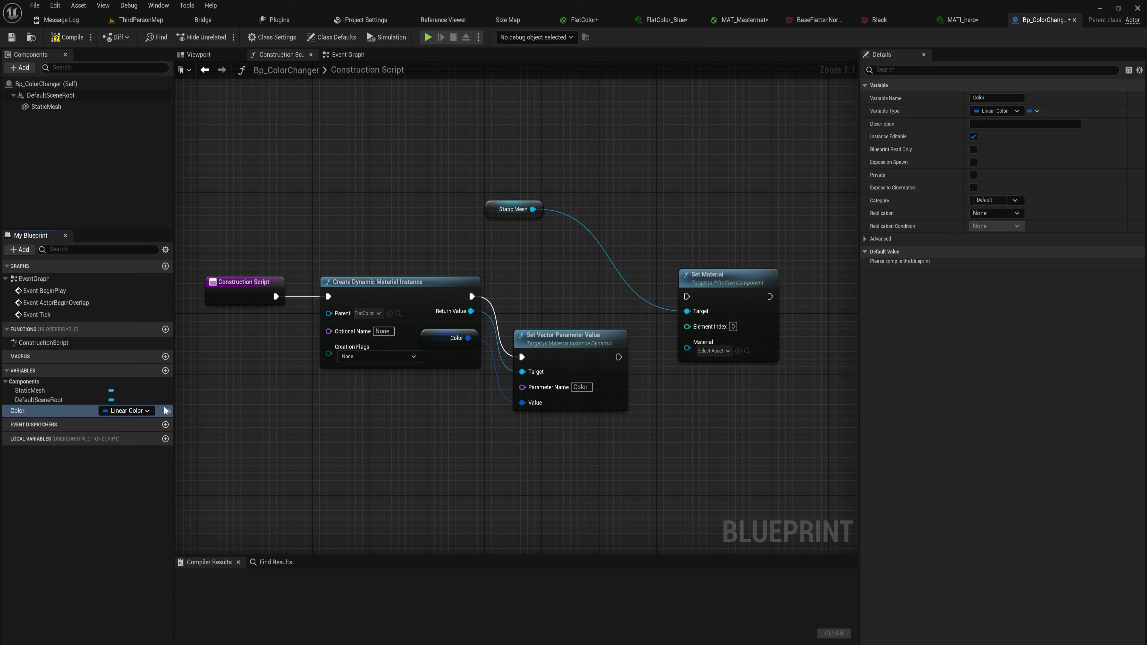
pyautogui.click(59, 39)
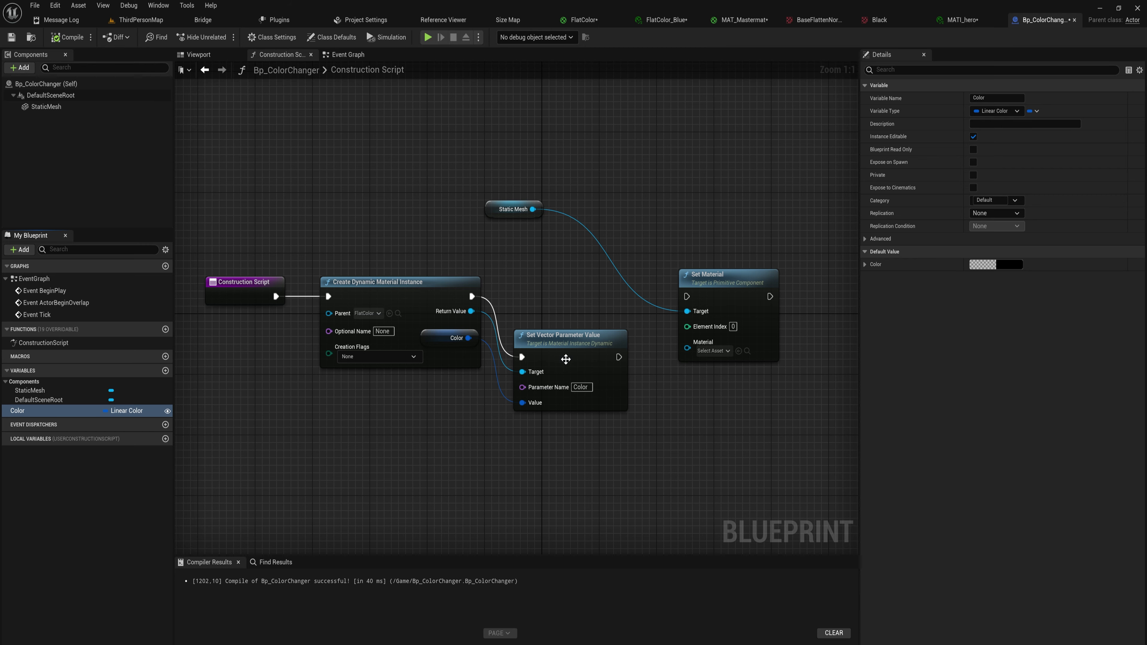
# - Wire Set Vector Parameter Value into Set Material, feed the dynamic instance's Return Value into Material, tidy the nodes and compile
pyautogui.moveTo(619, 357); pyautogui.dragTo(687, 296)
pyautogui.moveTo(434, 335); pyautogui.dragTo(428, 410)
pyautogui.moveTo(471, 311); pyautogui.dragTo(709, 357)
pyautogui.moveTo(560, 340); pyautogui.dragTo(560, 348)
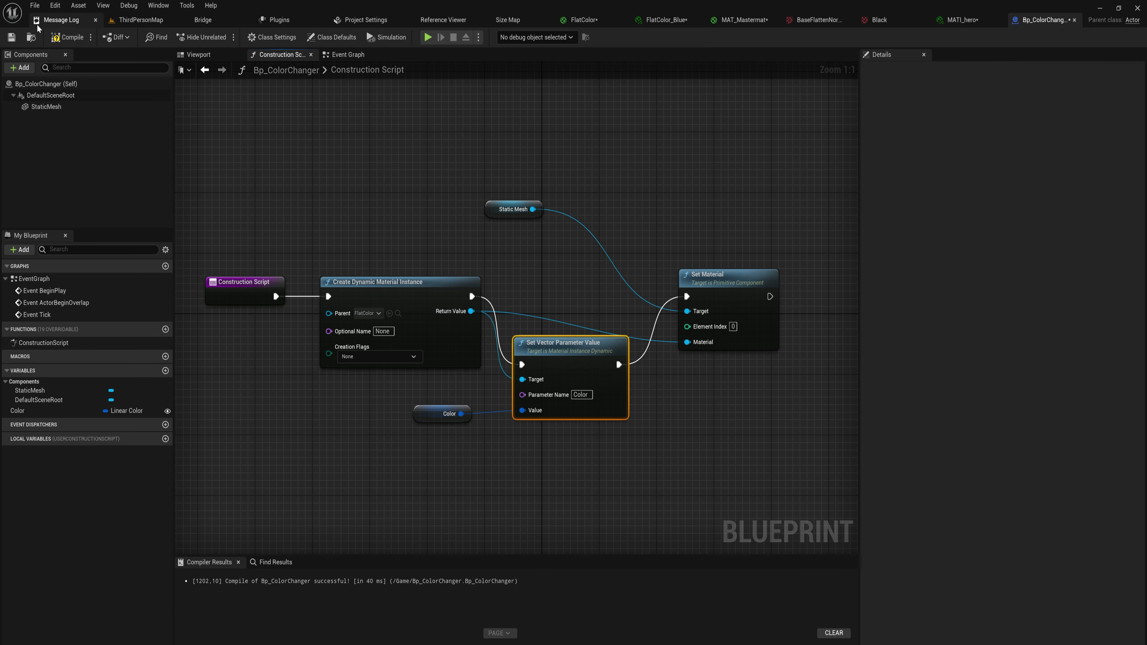
pyautogui.click(66, 37)
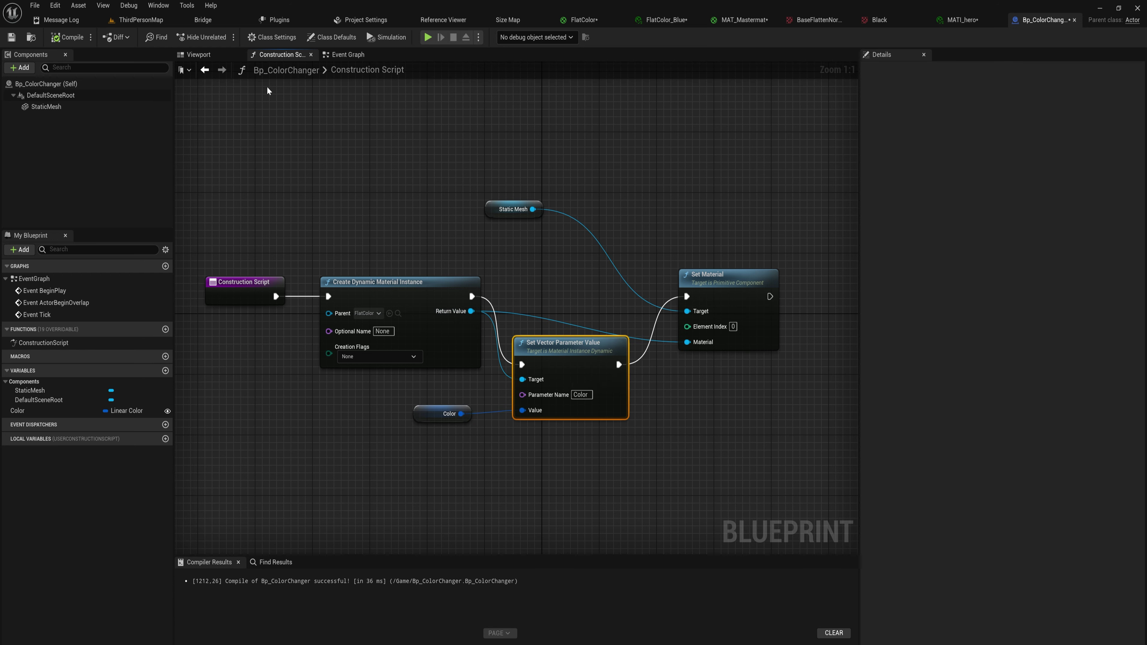
# - With the cube preview shown, set the Color variable's default value to pink with an alpha of 1.0
pyautogui.click(209, 59)
pyautogui.moveTo(517, 308); pyautogui.dragTo(497, 353, button='right')
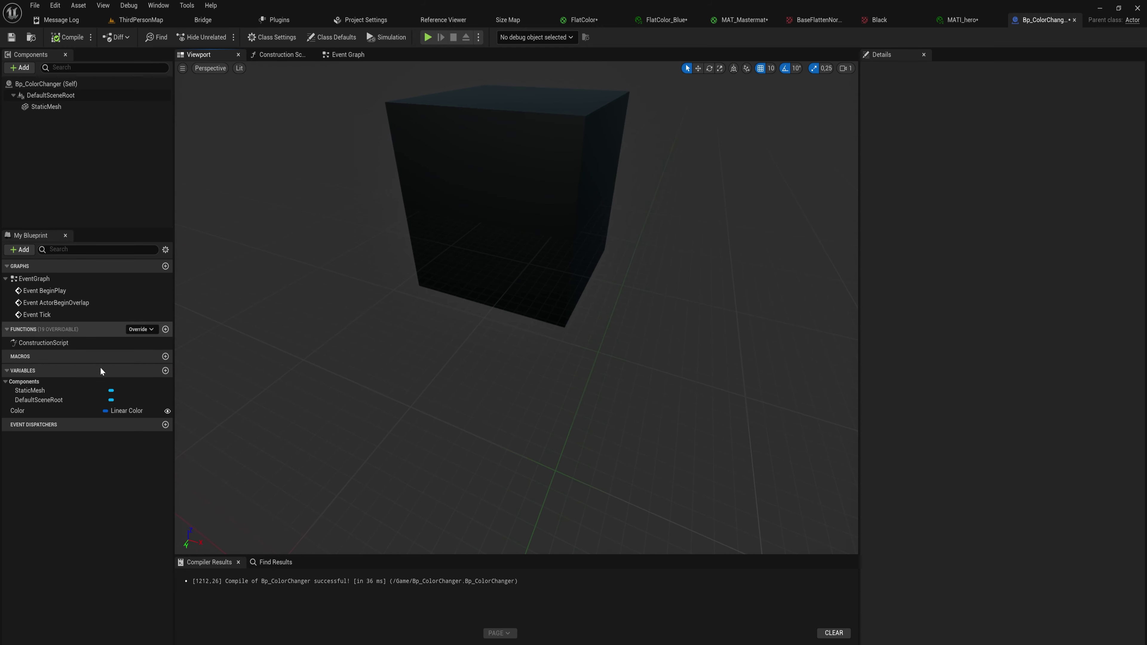
pyautogui.click(91, 410)
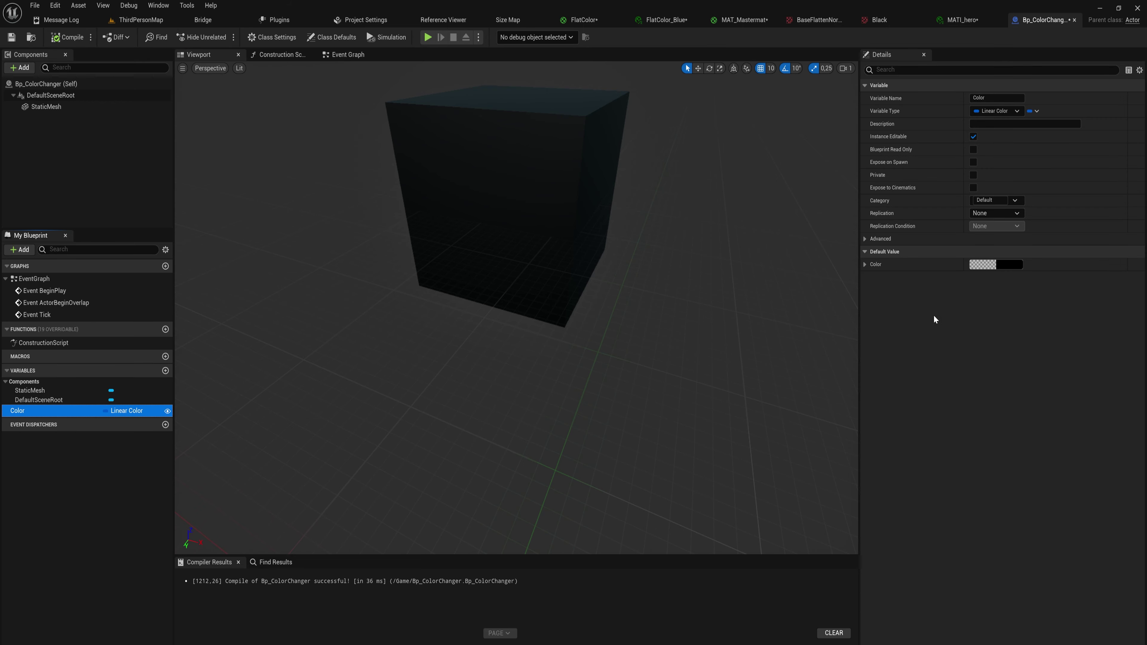
pyautogui.click(996, 265)
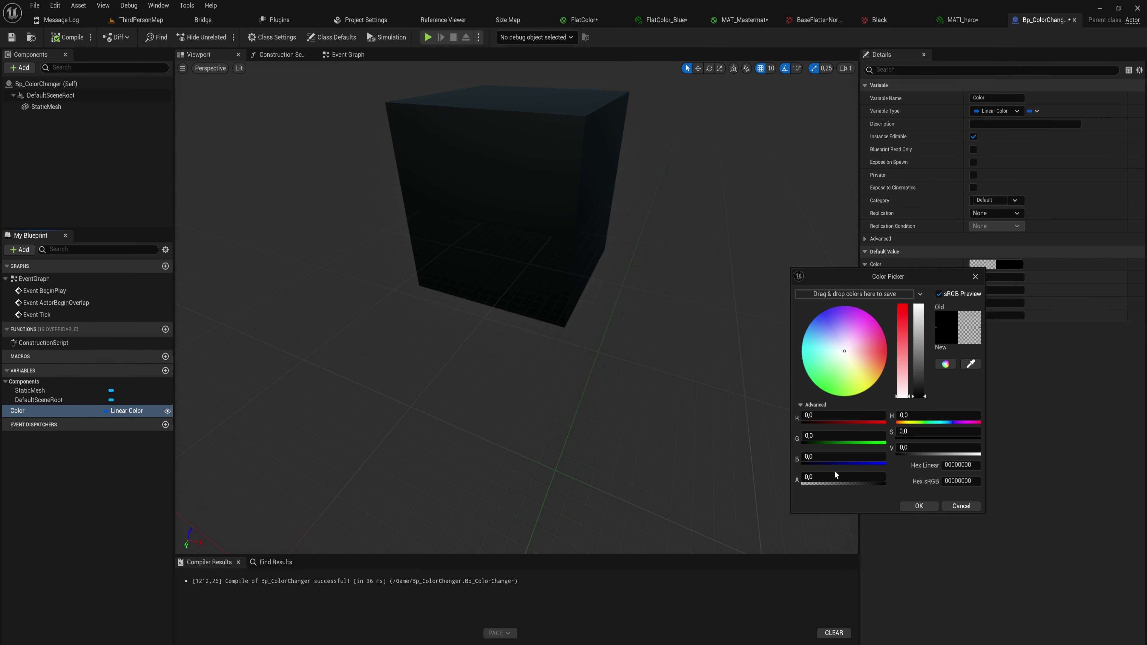
pyautogui.moveTo(828, 476); pyautogui.dragTo(886, 476)
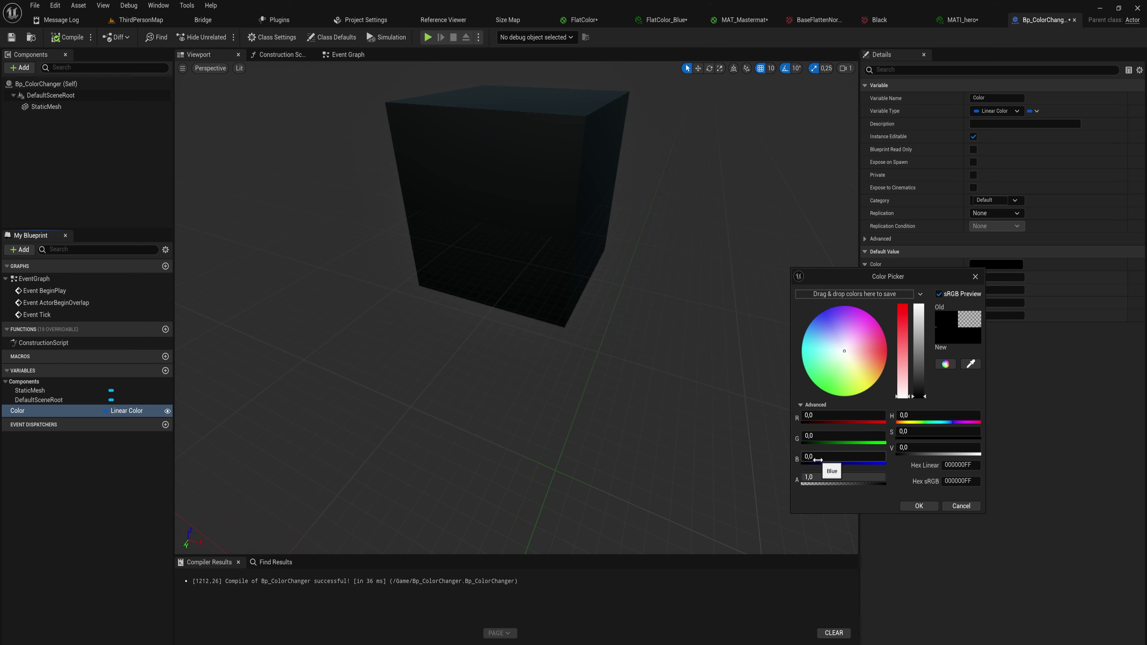
pyautogui.click(870, 324)
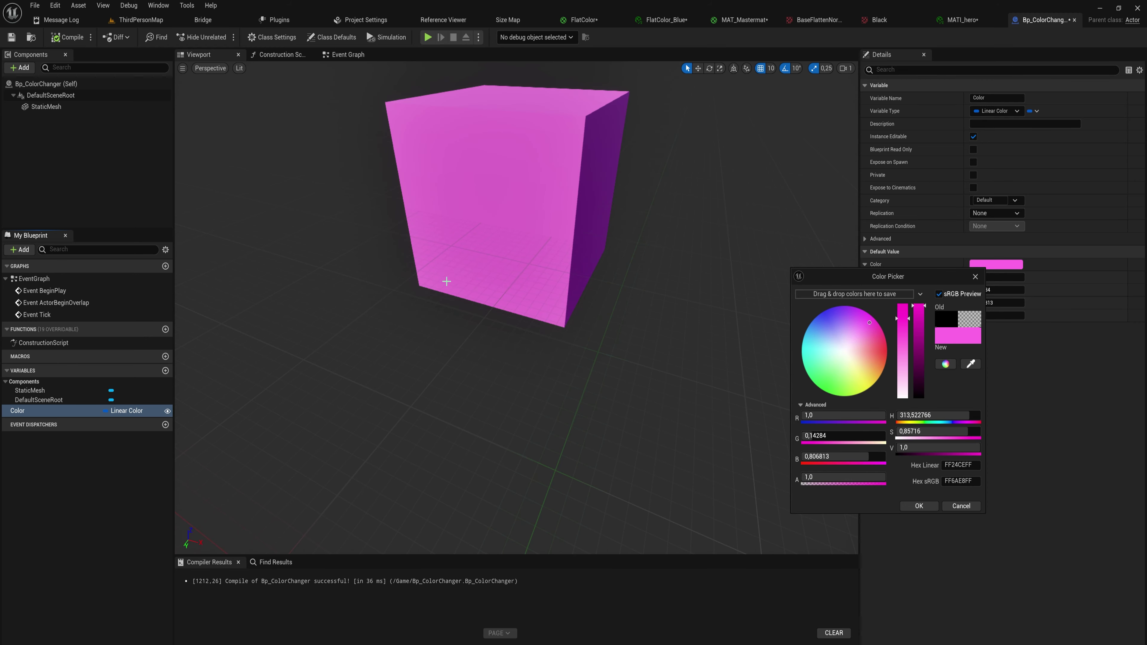
# - Place three Bp_ColorChanger actors from the project content at separate spots on the ThirdPersonMap floor
pyautogui.click(141, 20)
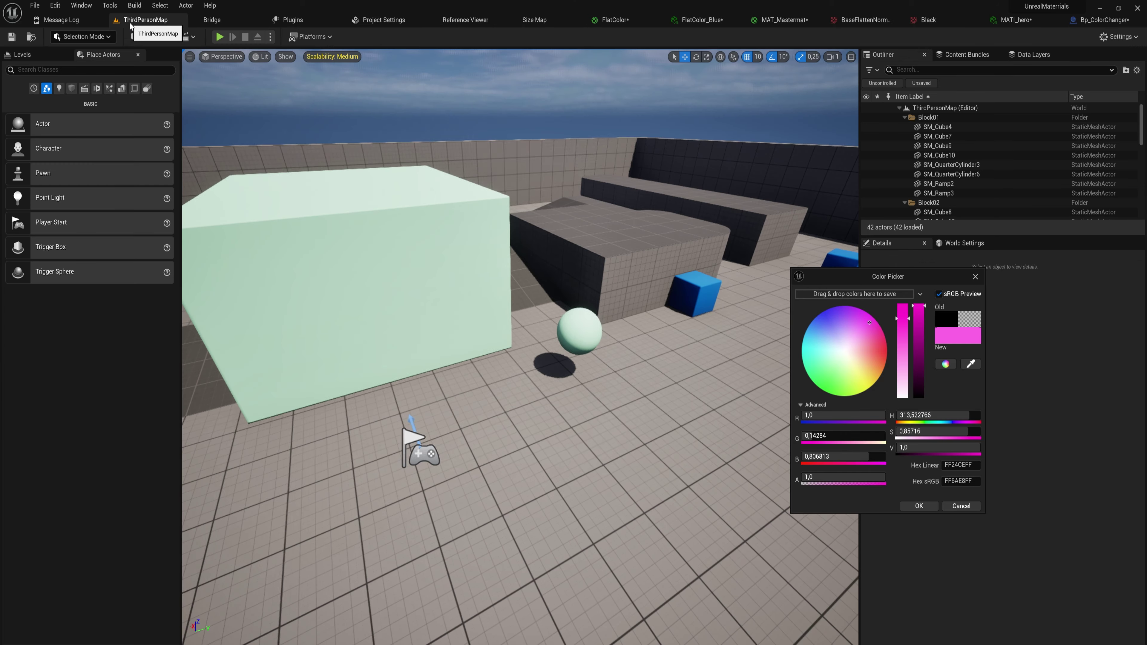
pyautogui.hotkey('ctrl', 'space')
pyautogui.moveTo(648, 234); pyautogui.dragTo(700, 257)
pyautogui.moveTo(700, 257)
pyautogui.mouseDown(button='right')
pyautogui.moveTo(763, 289)
pyautogui.moveTo(587, 280)
pyautogui.moveTo(768, 307)
pyautogui.moveTo(713, 263)
pyautogui.mouseUp(button='right')
pyautogui.keyDown('alt'); pyautogui.moveTo(601, 321); pyautogui.dragTo(798, 308); pyautogui.keyUp('alt')
pyautogui.keyDown('alt'); pyautogui.moveTo(459, 395); pyautogui.dragTo(544, 296); pyautogui.keyUp('alt')
pyautogui.hotkey('ctrl', 'space')
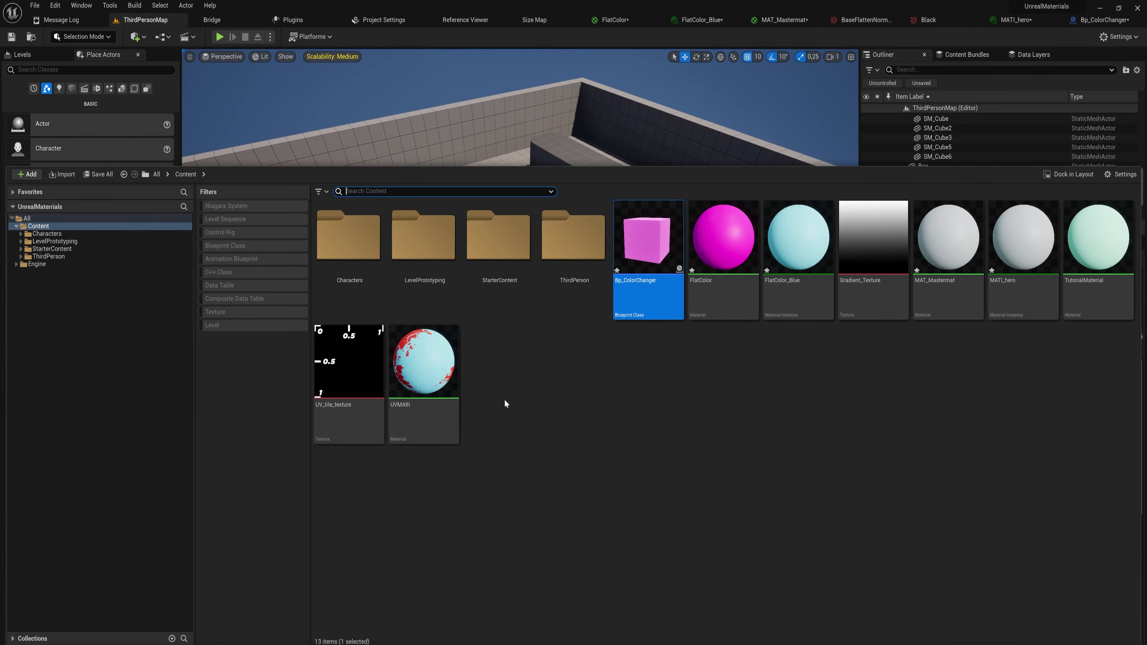
pyautogui.click(716, 289)
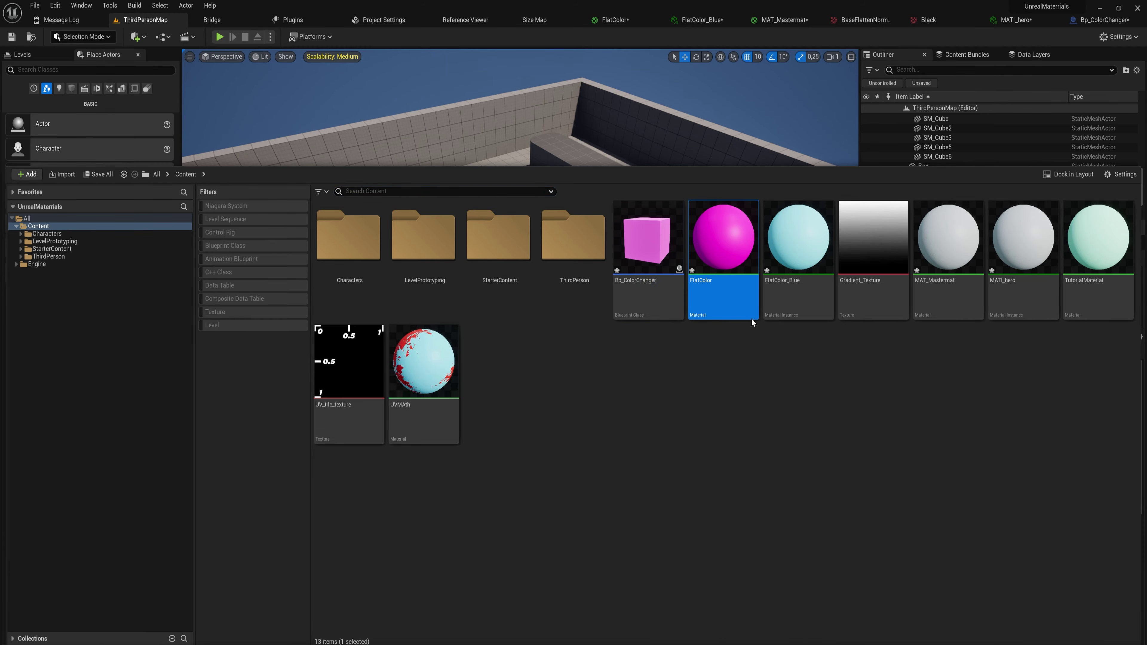
pyautogui.keyDown('alt'); pyautogui.moveTo(624, 123); pyautogui.dragTo(600, 226); pyautogui.keyUp('alt')
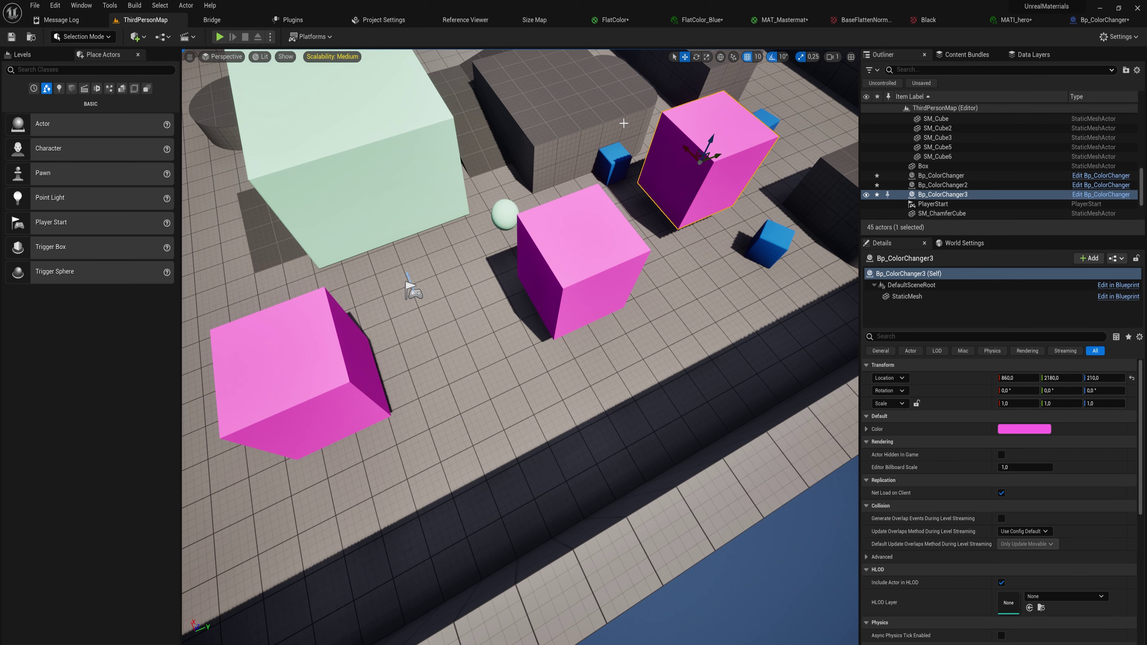
# - Set the Color of the Bp_ColorChanger3 cube to a fully saturated orange, sRGB hex FF7500FF
pyautogui.click(1013, 429)
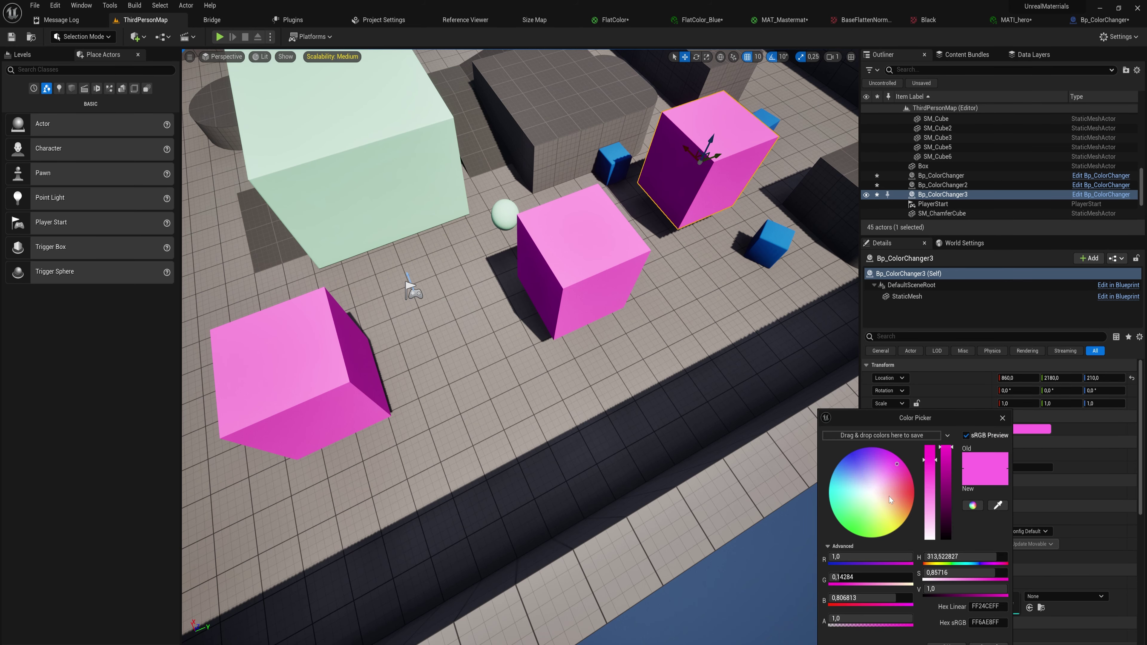
pyautogui.click(889, 496)
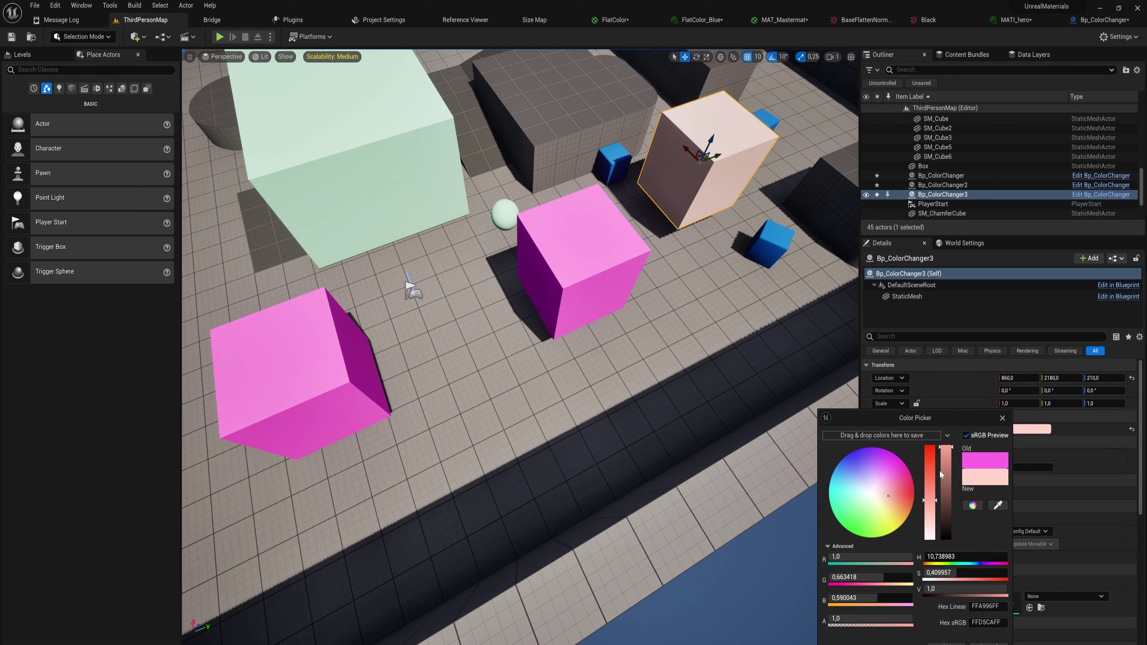
pyautogui.moveTo(941, 474); pyautogui.dragTo(924, 410)
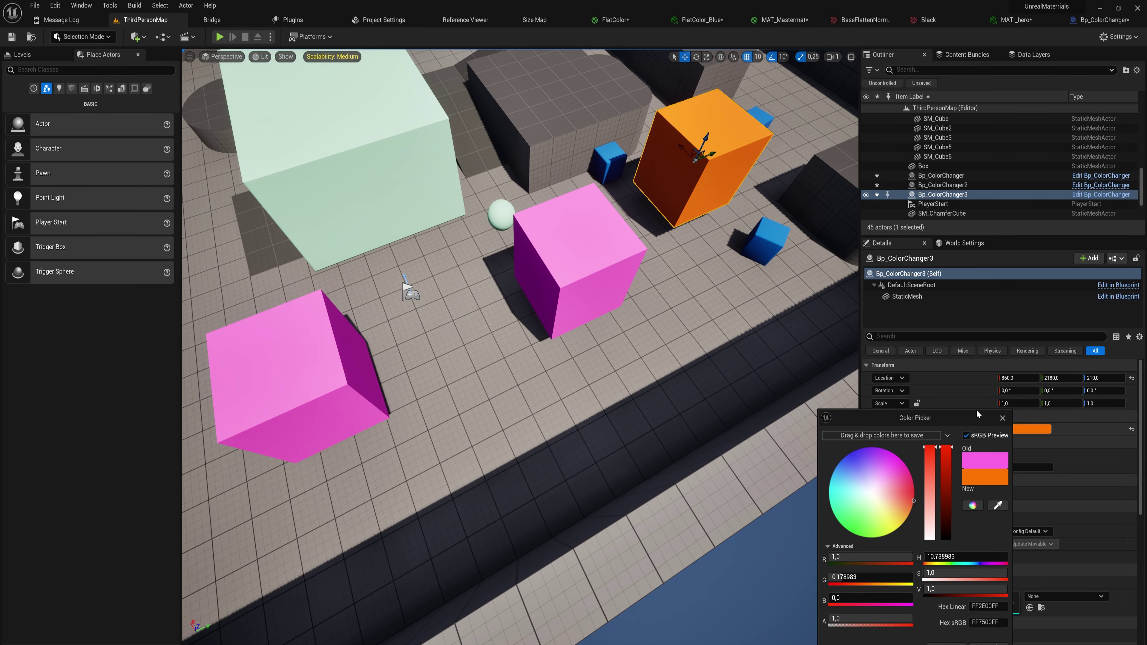
# - Set the Color of the middle Bp_ColorChanger cube to bright cyan, sRGB hex 00DDFFFF
pyautogui.click(576, 253)
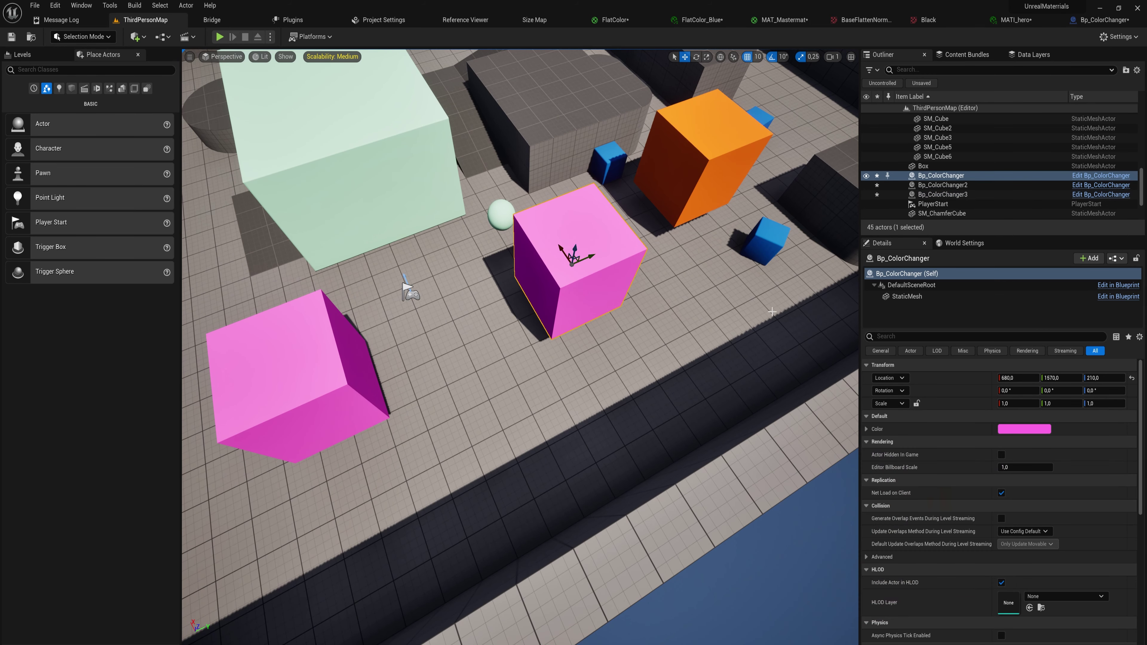
pyautogui.click(1023, 433)
pyautogui.click(835, 483)
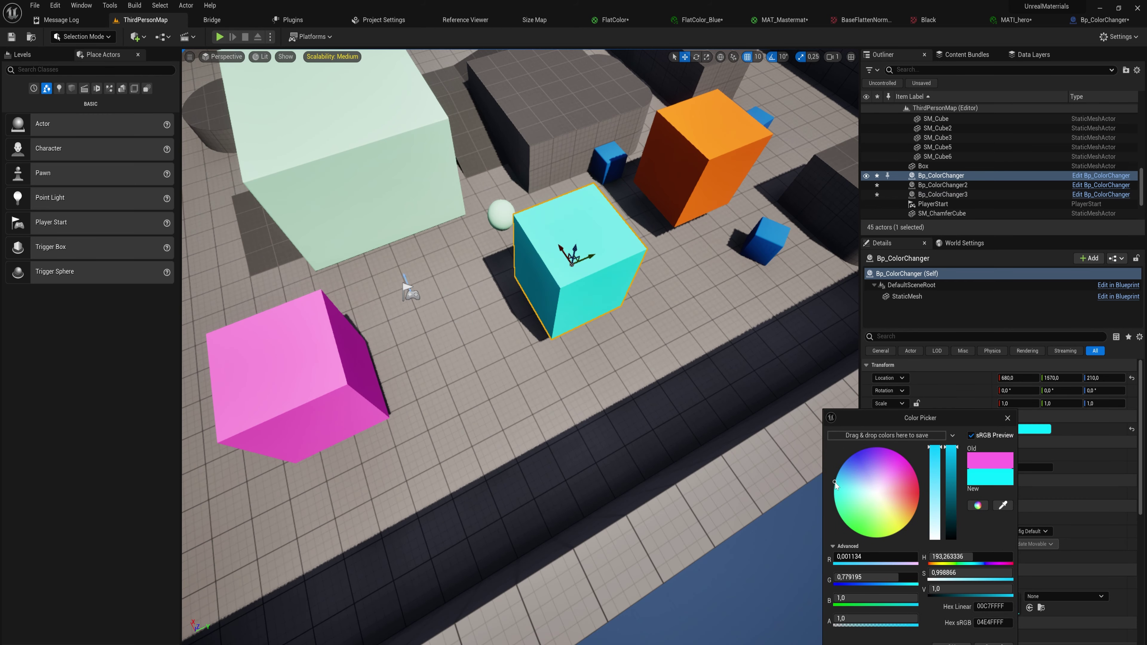
pyautogui.moveTo(836, 484); pyautogui.dragTo(835, 479)
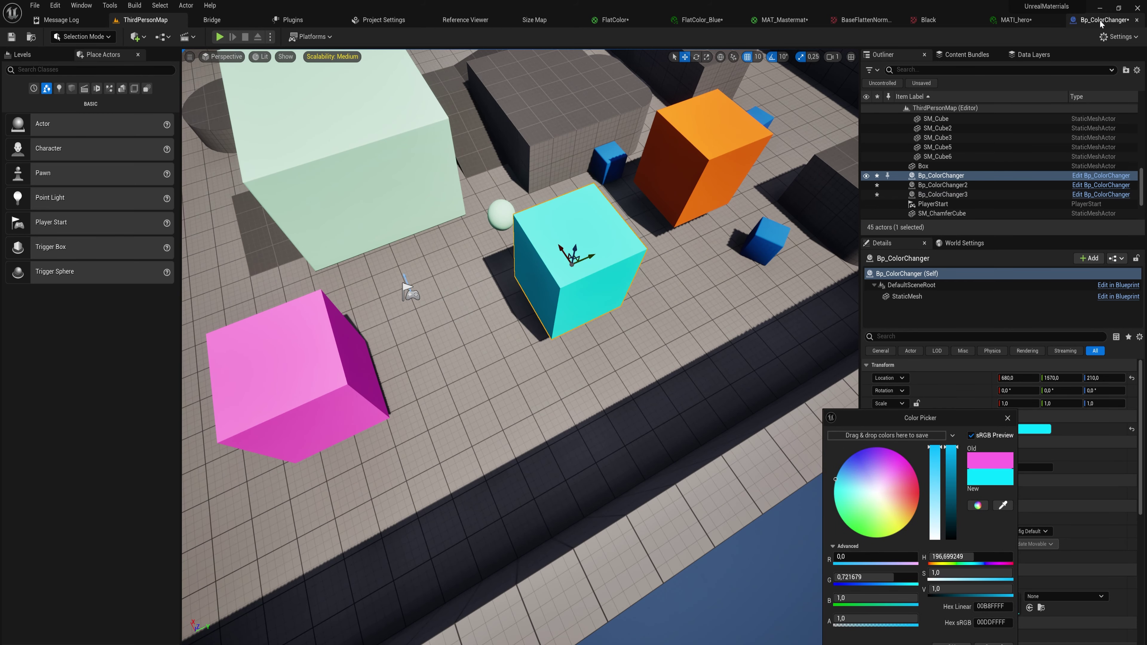
# - Add a Timeline node played by Event BeginPlay in Bp_ColorChanger's Event Graph, and return to the Construction Script
pyautogui.click(1111, 18)
pyautogui.moveTo(656, 307); pyautogui.dragTo(617, 317, button='right')
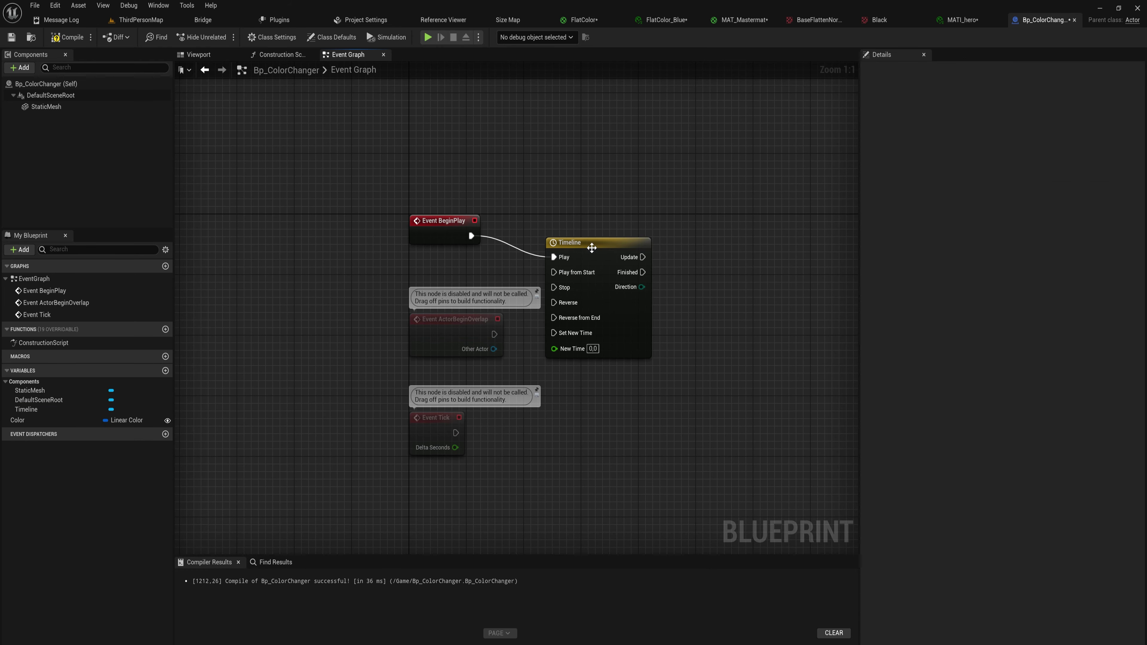
pyautogui.click(592, 248)
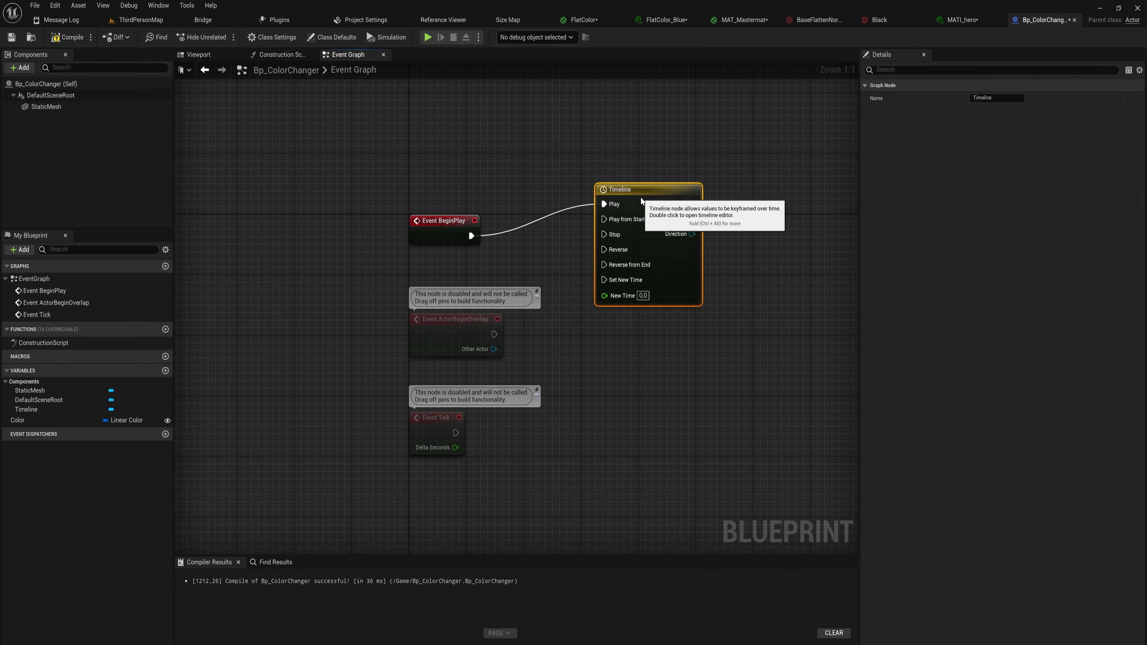
pyautogui.click(279, 54)
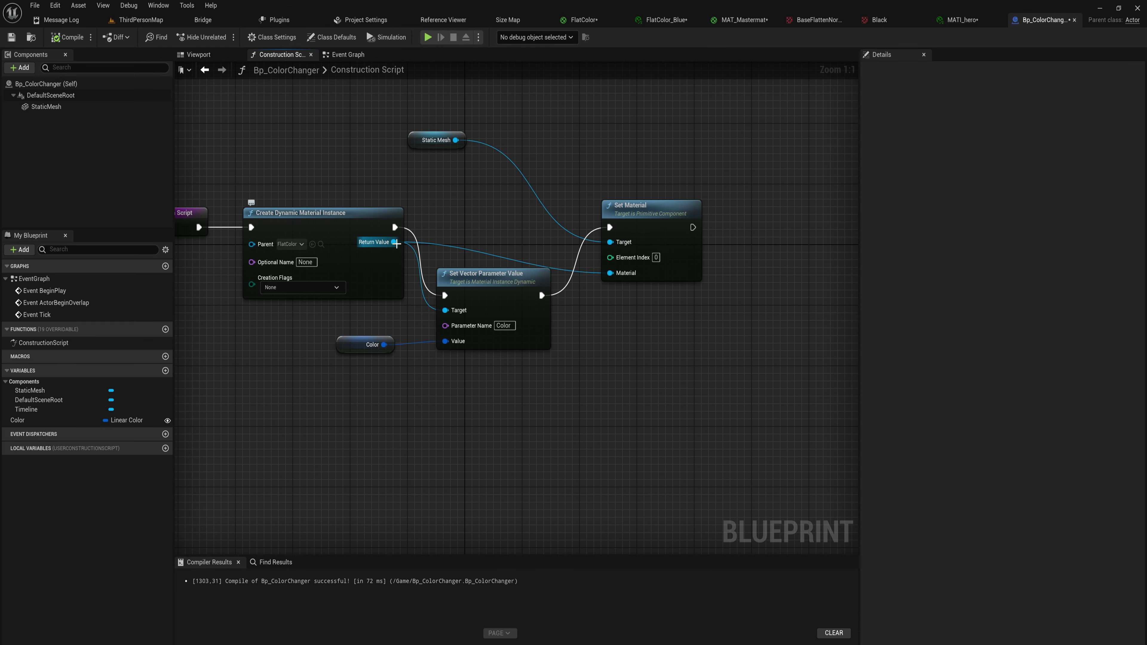
# - Promote Create Dynamic Material Instance's return value to a variable named MatInst and wire its Set node in before Set Vector Parameter Value
pyautogui.rightClick(394, 242)
pyautogui.moveTo(438, 280)
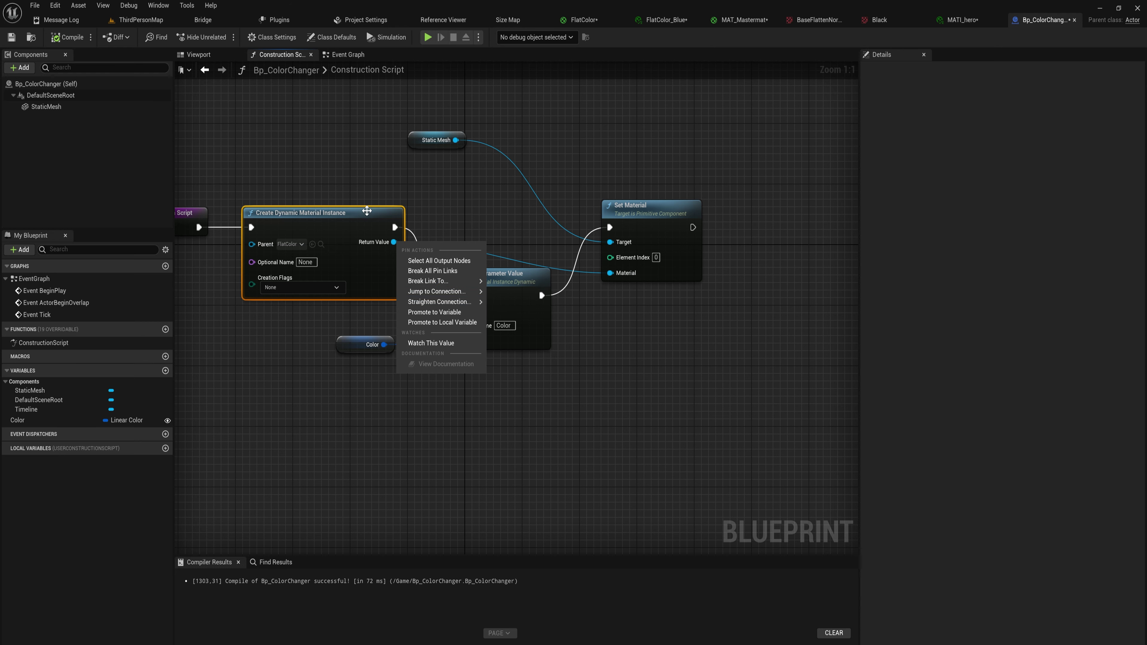
pyautogui.click(365, 204)
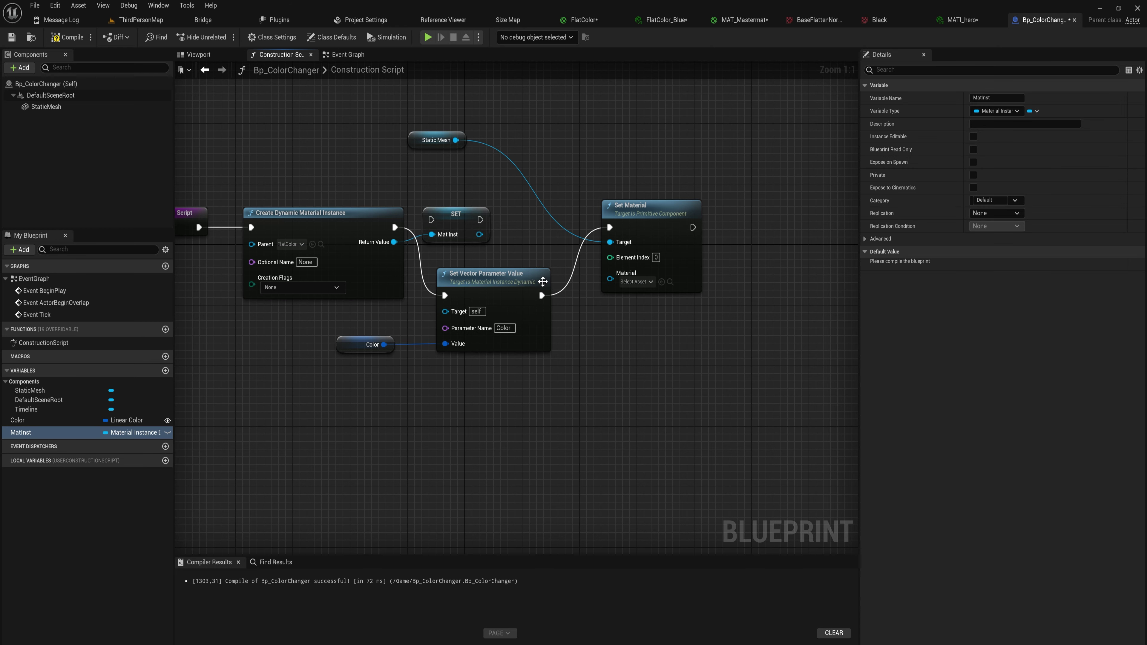
pyautogui.moveTo(431, 220); pyautogui.dragTo(397, 228)
pyautogui.moveTo(480, 220); pyautogui.dragTo(452, 300)
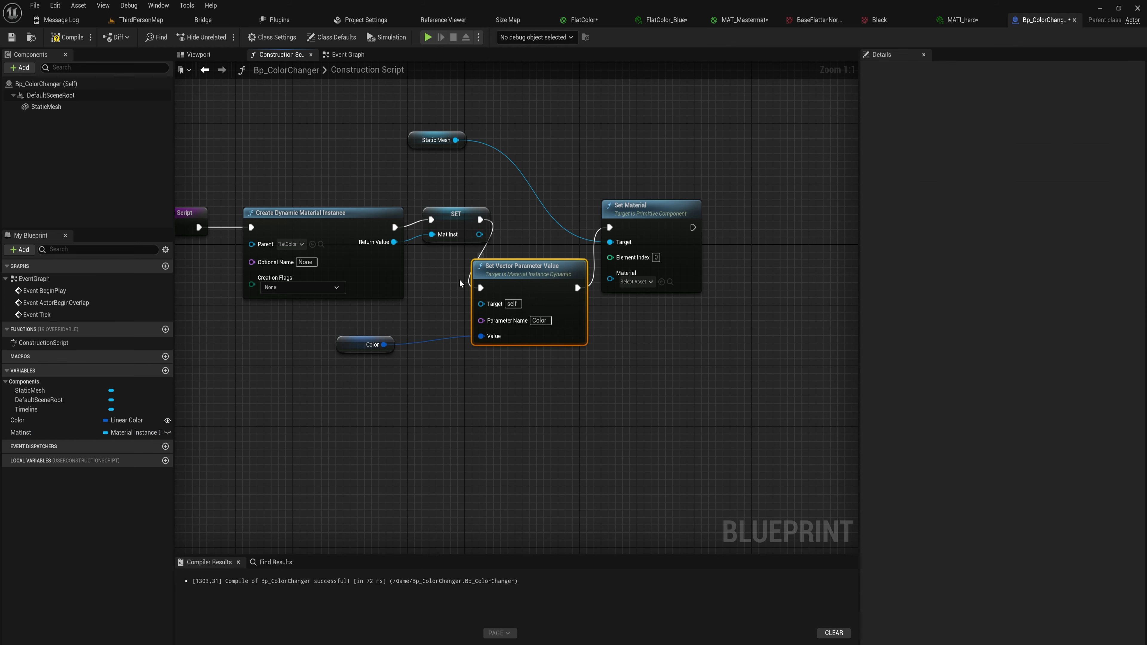
# - Copy the Set Vector Parameter Value node with its Mat Inst and Color getters into the Event Graph beside the Timeline
pyautogui.moveTo(527, 379); pyautogui.dragTo(435, 269)
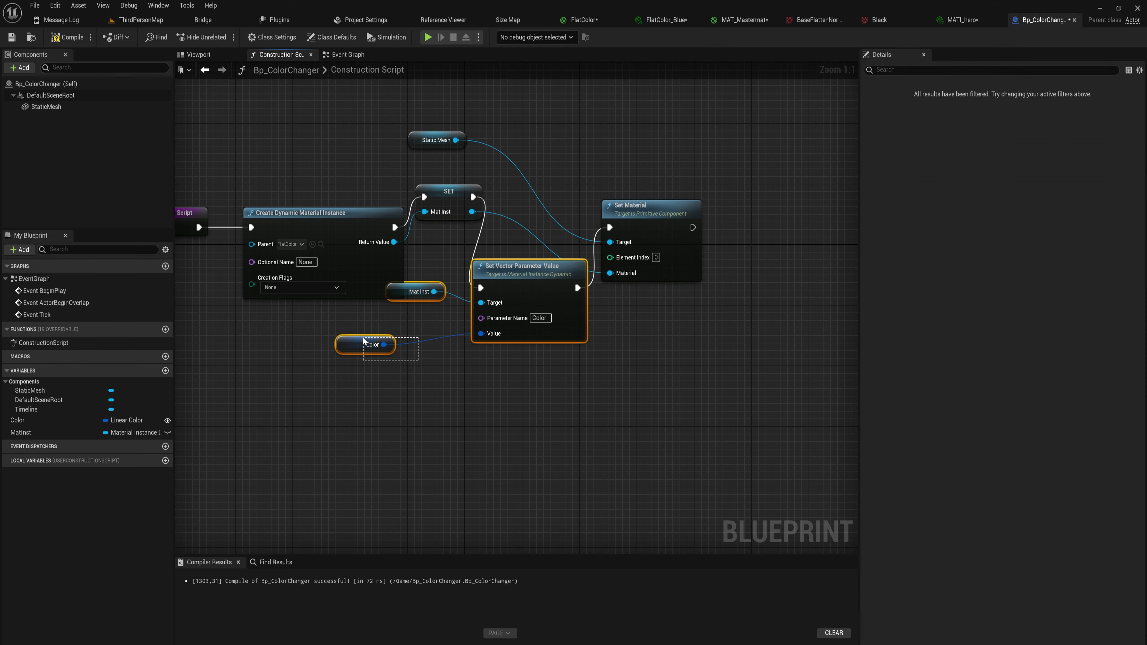
pyautogui.click(356, 55)
pyautogui.moveTo(699, 296); pyautogui.dragTo(533, 300, button='right')
pyautogui.hotkey('ctrl', 'v')
# - Add a Lerp (LinearColor) node below Set Vector Parameter Value and disconnect the Color getter from its A input
pyautogui.click(642, 207)
pyautogui.rightClick(643, 208)
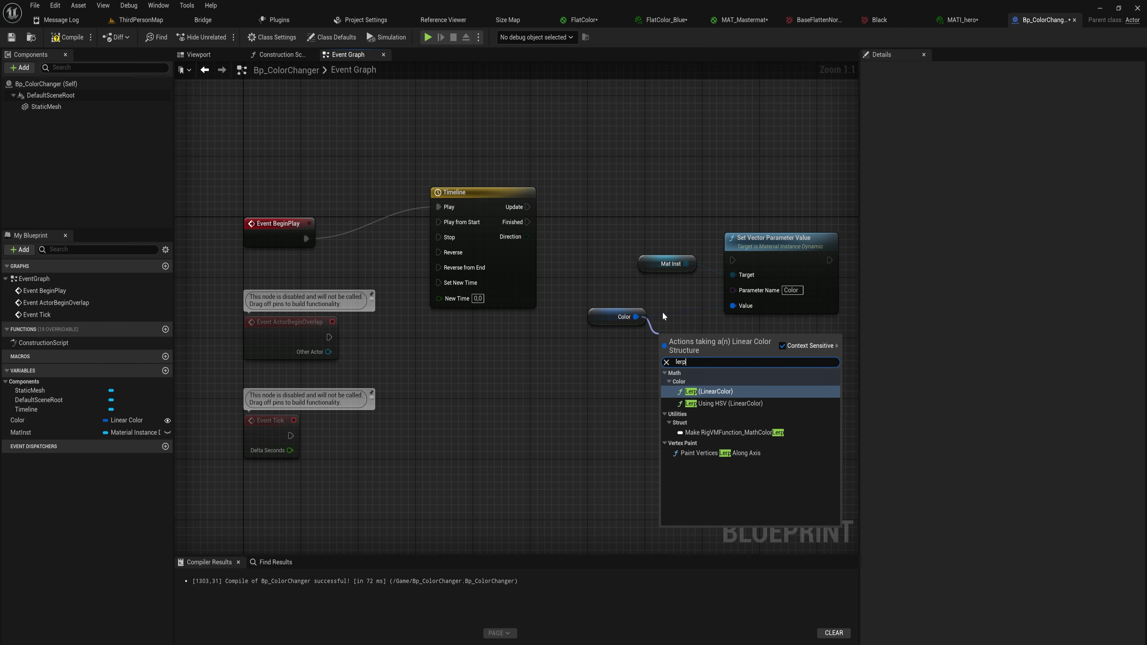
pyautogui.press('Return')
pyautogui.moveTo(681, 348); pyautogui.dragTo(711, 347)
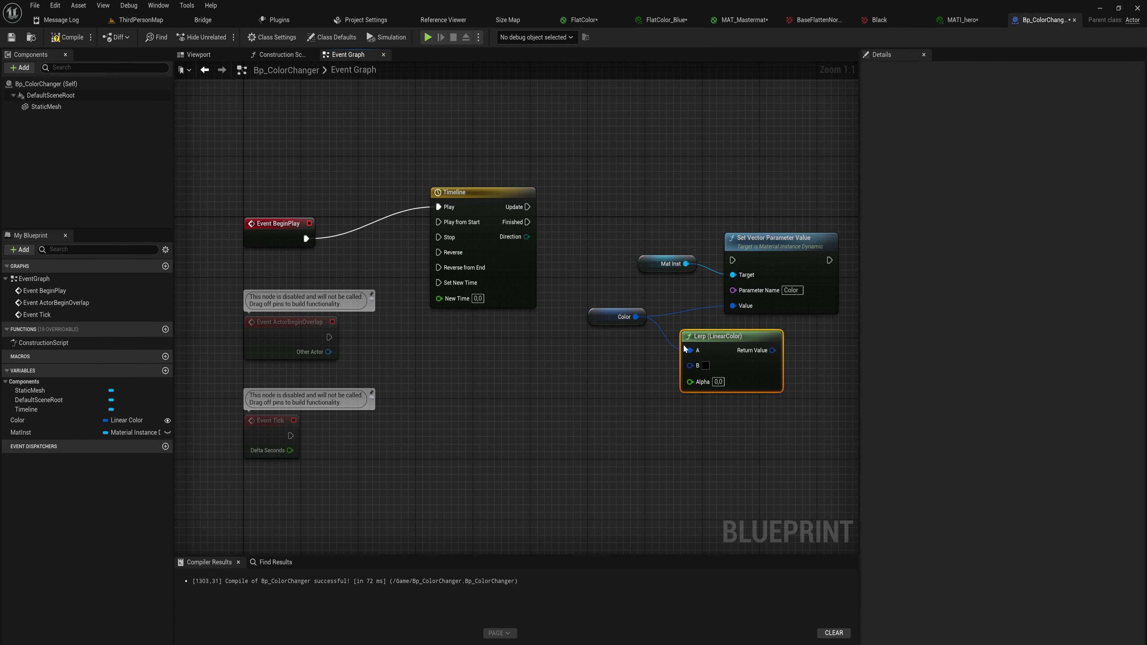
pyautogui.keyDown('alt'); pyautogui.click(690, 351); pyautogui.keyUp('alt')
pyautogui.moveTo(601, 320); pyautogui.dragTo(572, 350)
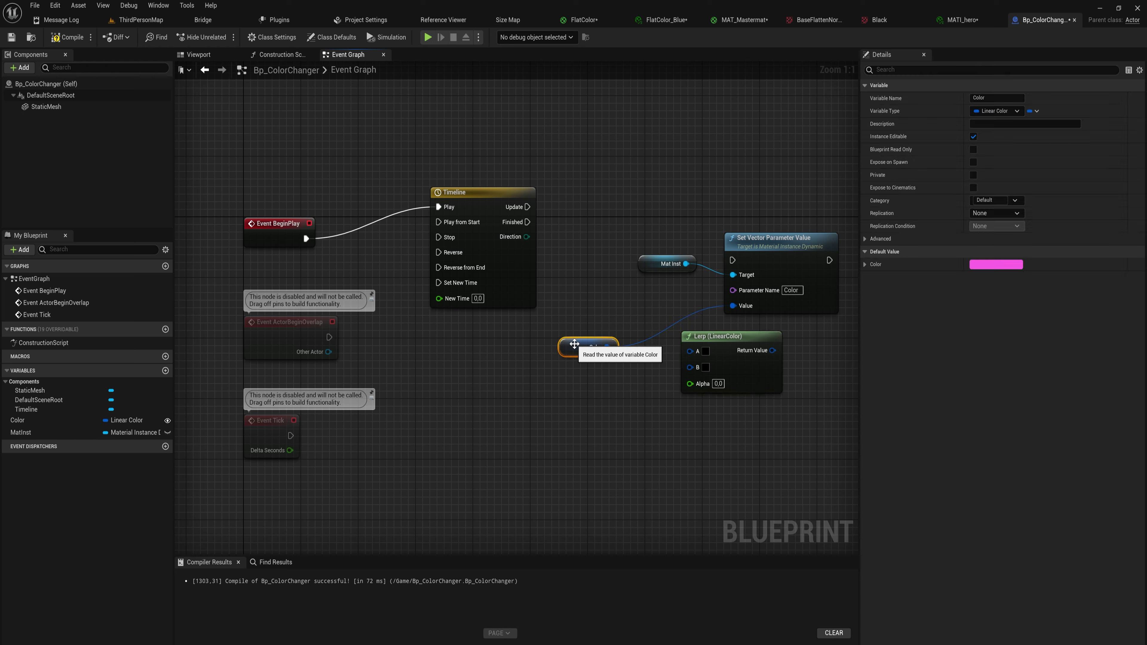
# - Set the Lerp node's A color to blue and its B color to red
pyautogui.click(701, 352)
pyautogui.moveTo(751, 407); pyautogui.dragTo(735, 398)
pyautogui.click(839, 590)
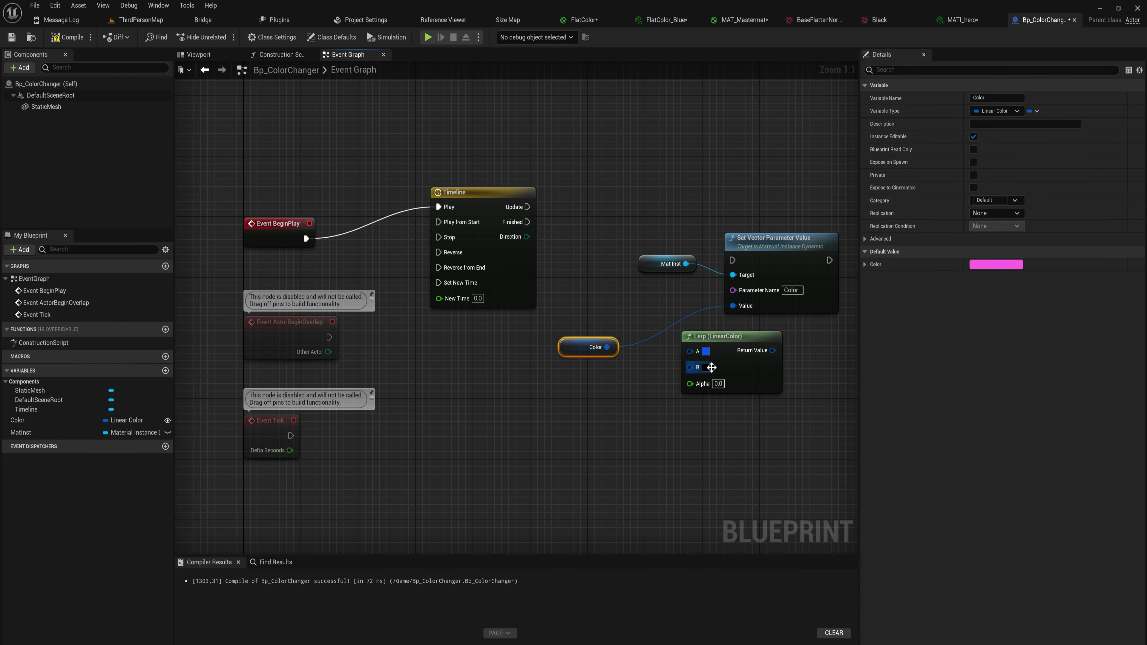
pyautogui.click(706, 367)
pyautogui.click(799, 450)
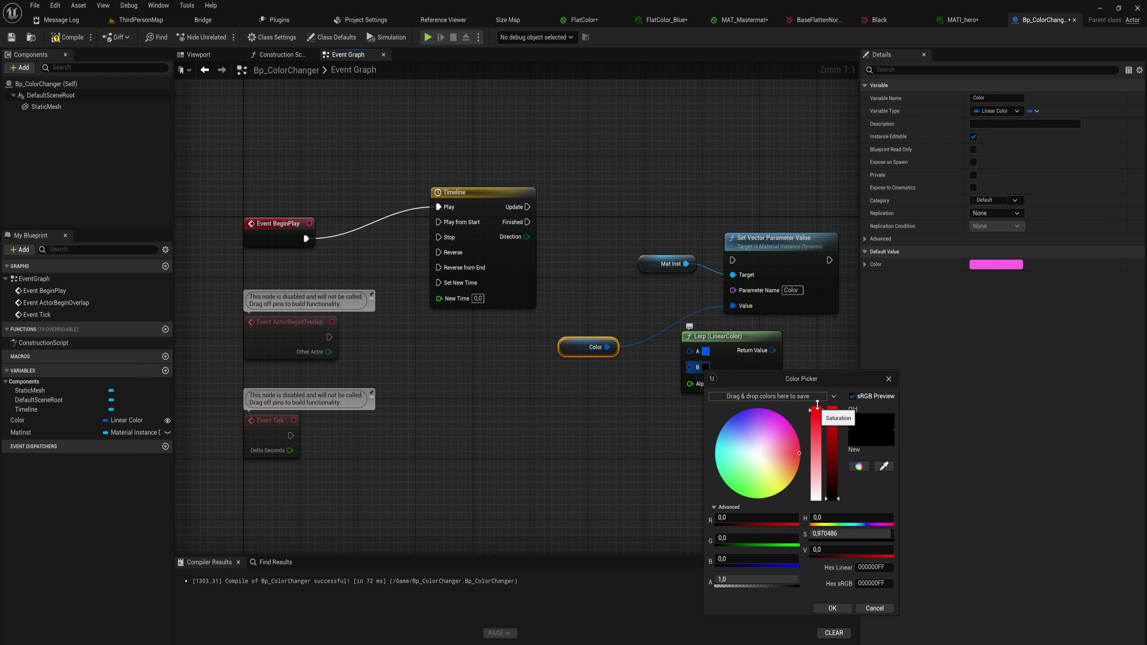
pyautogui.click(832, 609)
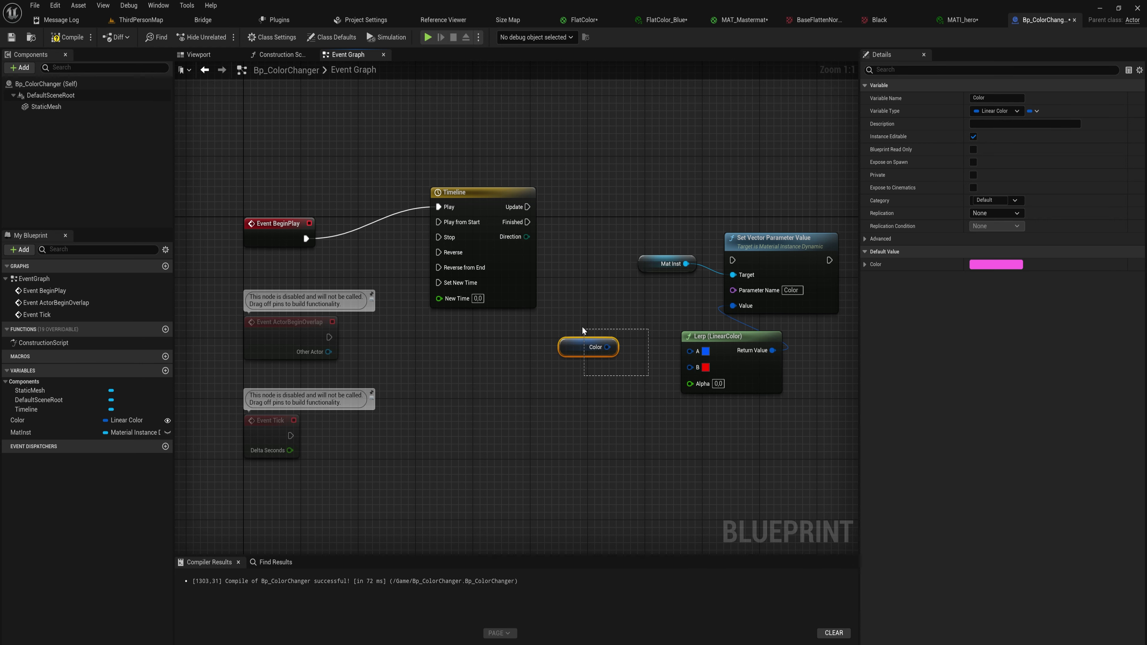
# - Replace the Color getter with the Lerp result as the parameter's Value, and run Set Vector Parameter Value from the Timeline's Finished output
pyautogui.press('Delete')
pyautogui.moveTo(734, 335); pyautogui.dragTo(654, 320)
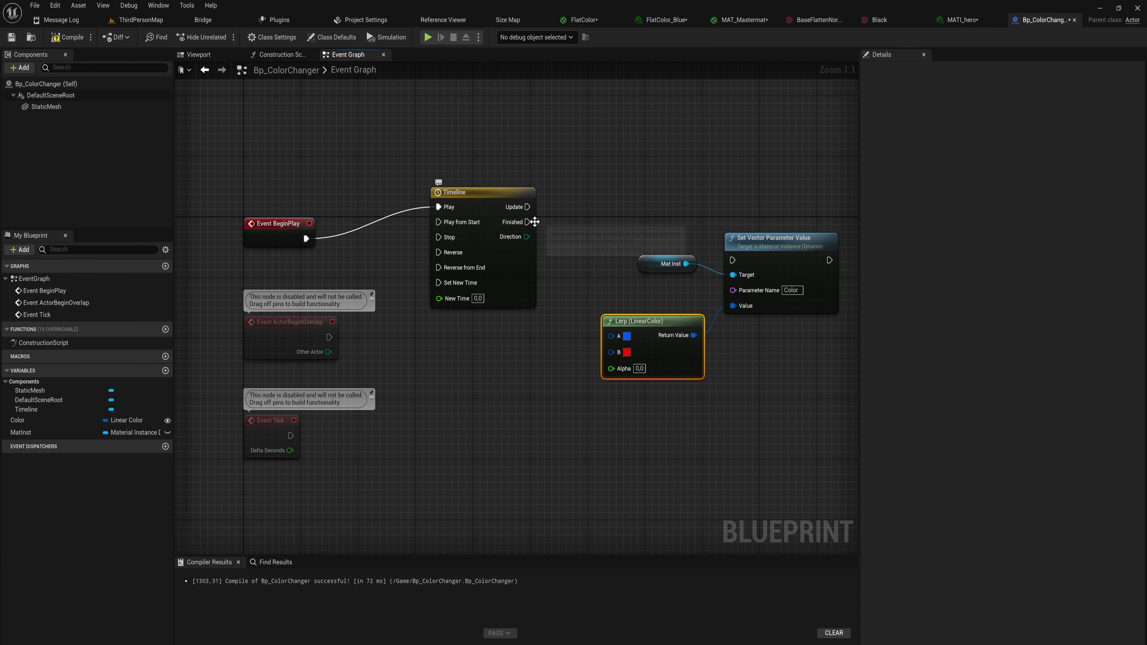
pyautogui.moveTo(528, 222); pyautogui.dragTo(741, 266)
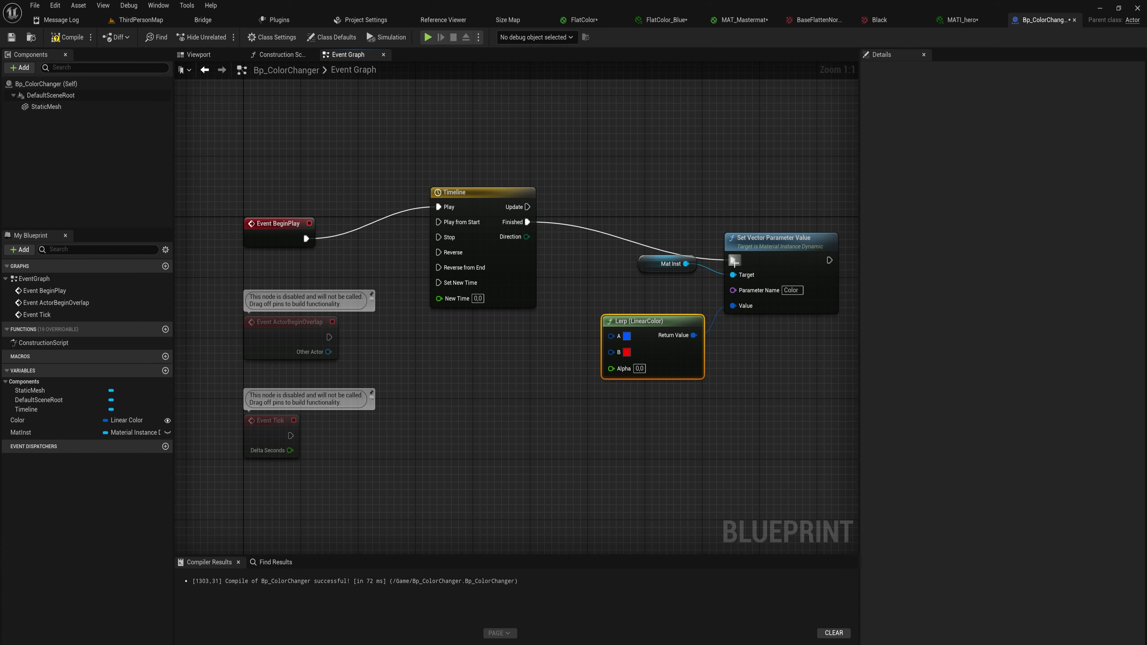
# - Add a float track to the Timeline with a first key at time 0 and value 0
pyautogui.doubleClick(470, 192)
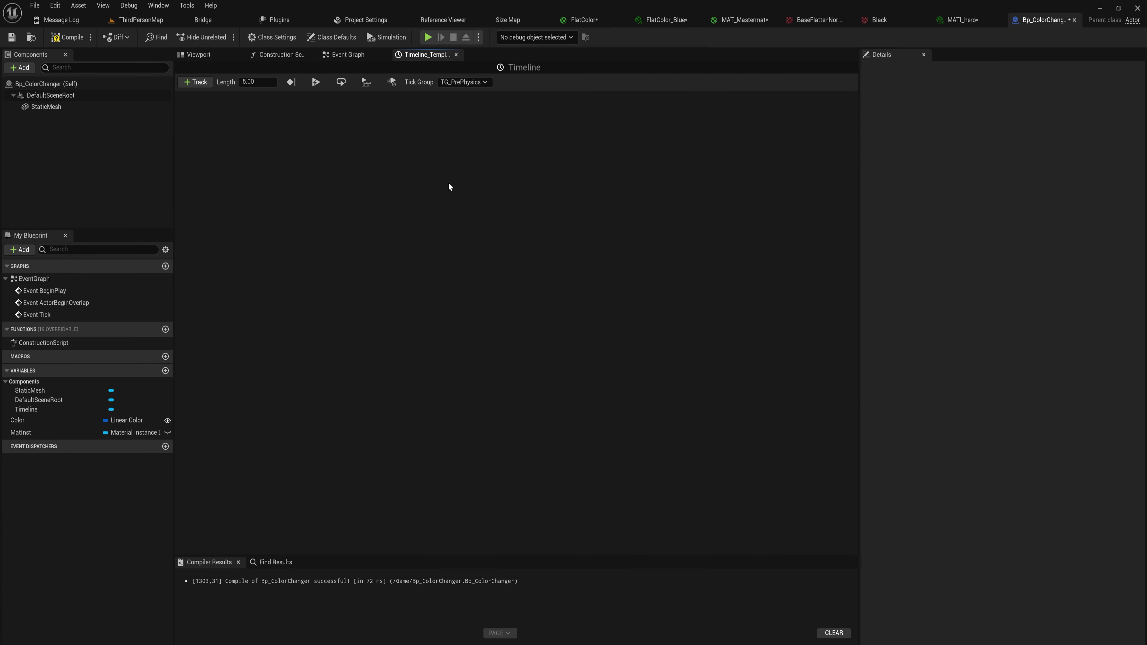
pyautogui.click(195, 82)
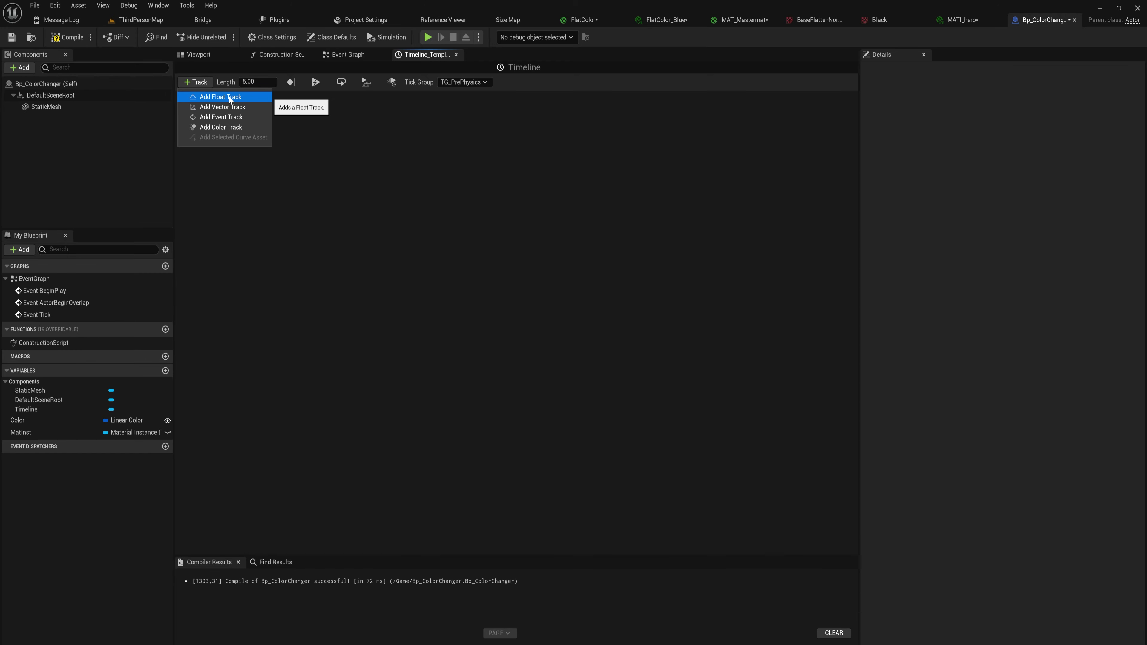
pyautogui.click(221, 97)
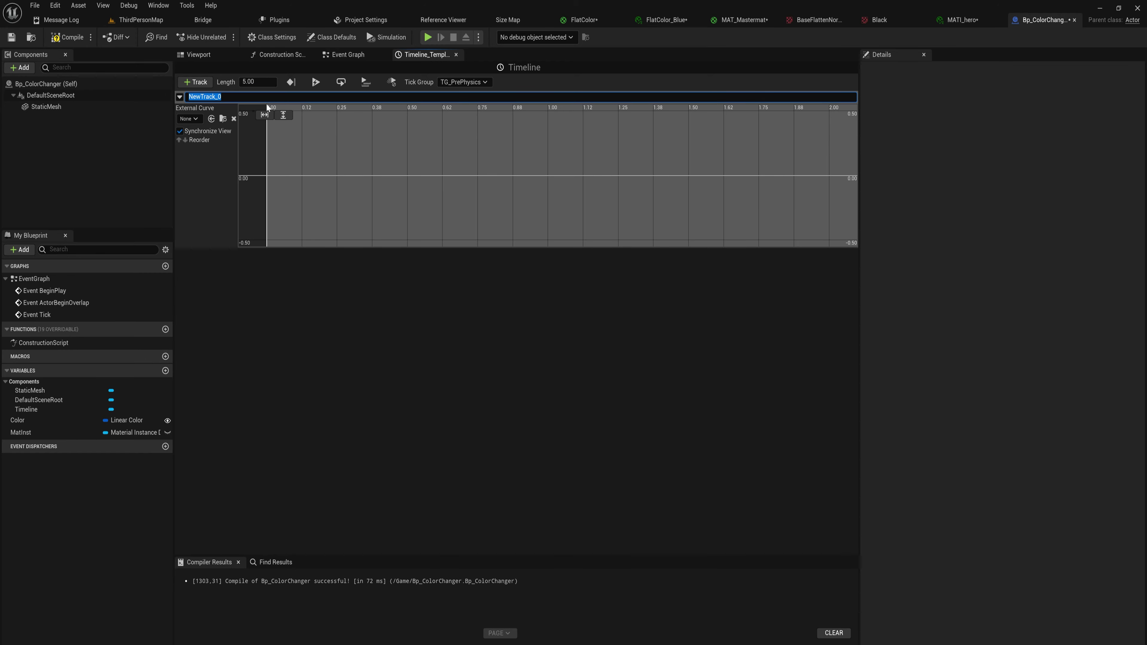
pyautogui.rightClick(268, 176)
pyautogui.click(298, 193)
pyautogui.write('0')
pyautogui.press('Return')
# - Add a second key to the Timeline's float track at time 5
pyautogui.rightClick(351, 176)
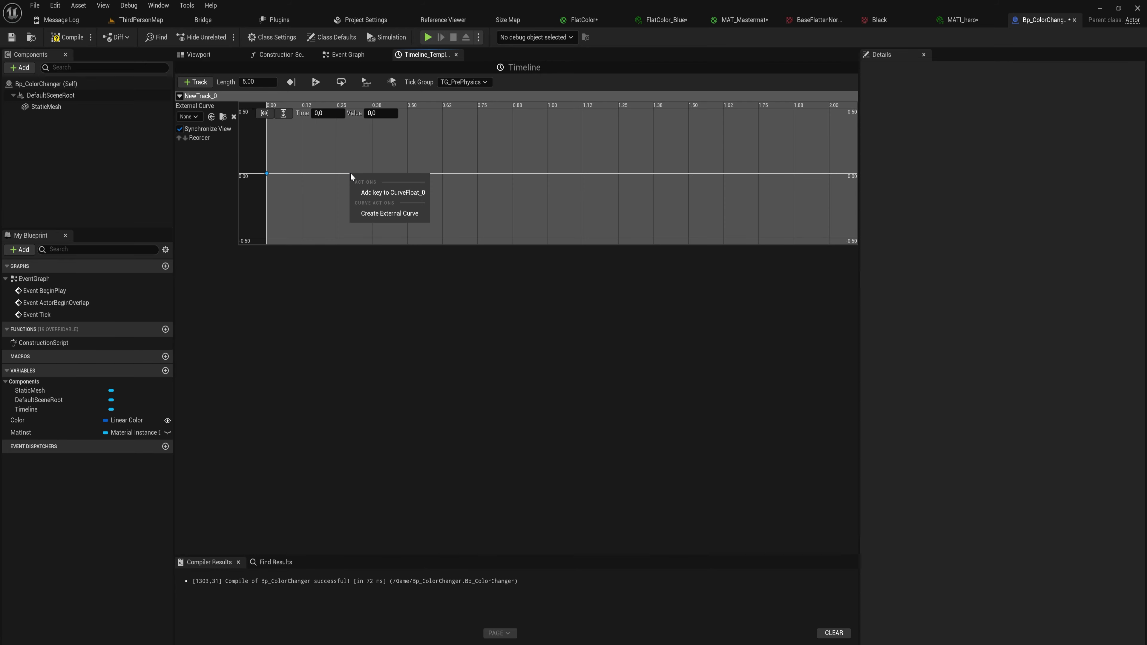
pyautogui.click(384, 193)
pyautogui.write('5')
pyautogui.press('Return')
pyautogui.click(382, 113)
# - Drive the Lerp node's Alpha in the Event Graph with the Timeline's float track output
pyautogui.click(348, 55)
pyautogui.moveTo(535, 250); pyautogui.dragTo(621, 367)
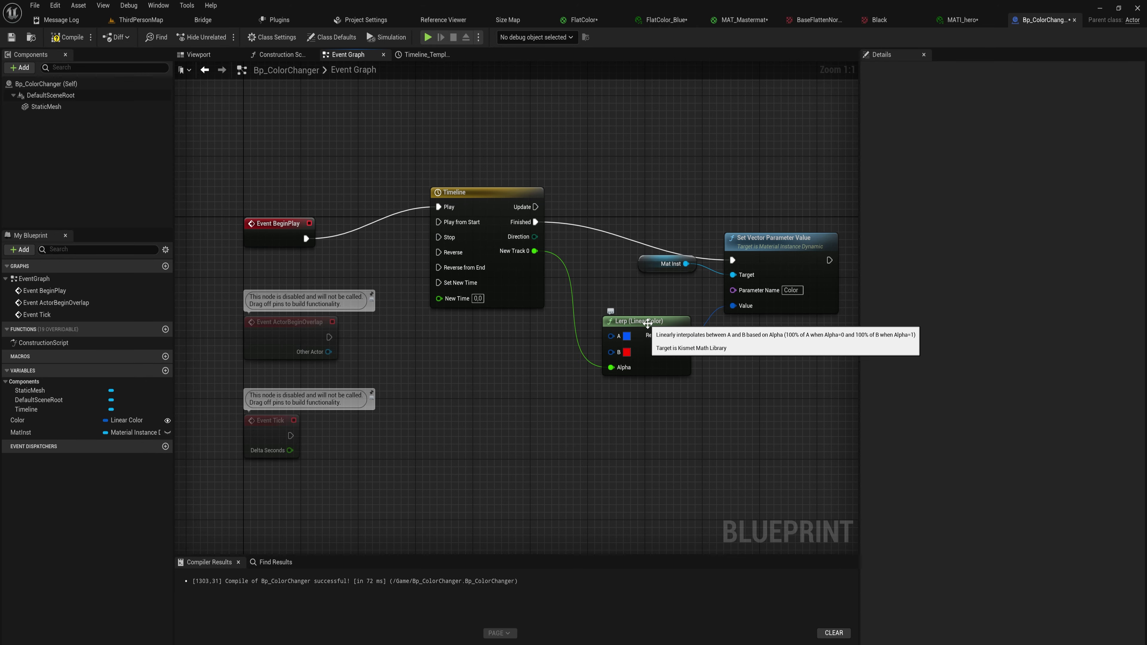
pyautogui.moveTo(646, 321); pyautogui.dragTo(645, 312)
# - Add a Set Looping node targeting the Timeline component, placed between Event BeginPlay and the Timeline node
pyautogui.moveTo(25, 410); pyautogui.dragTo(578, 173)
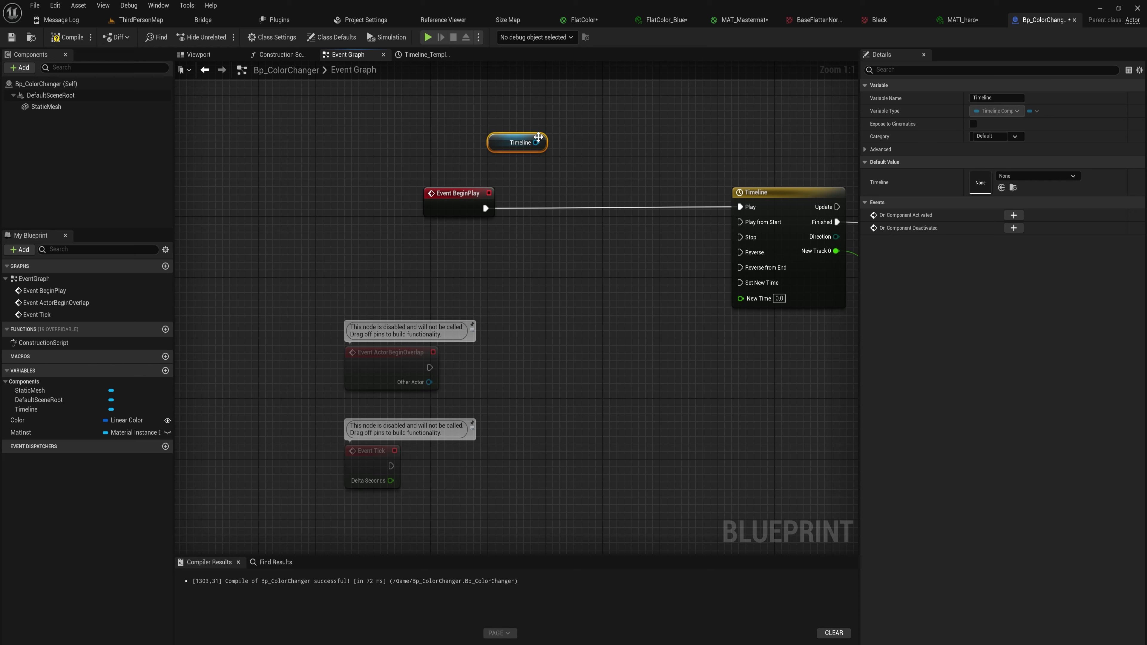
pyautogui.write('set loop')
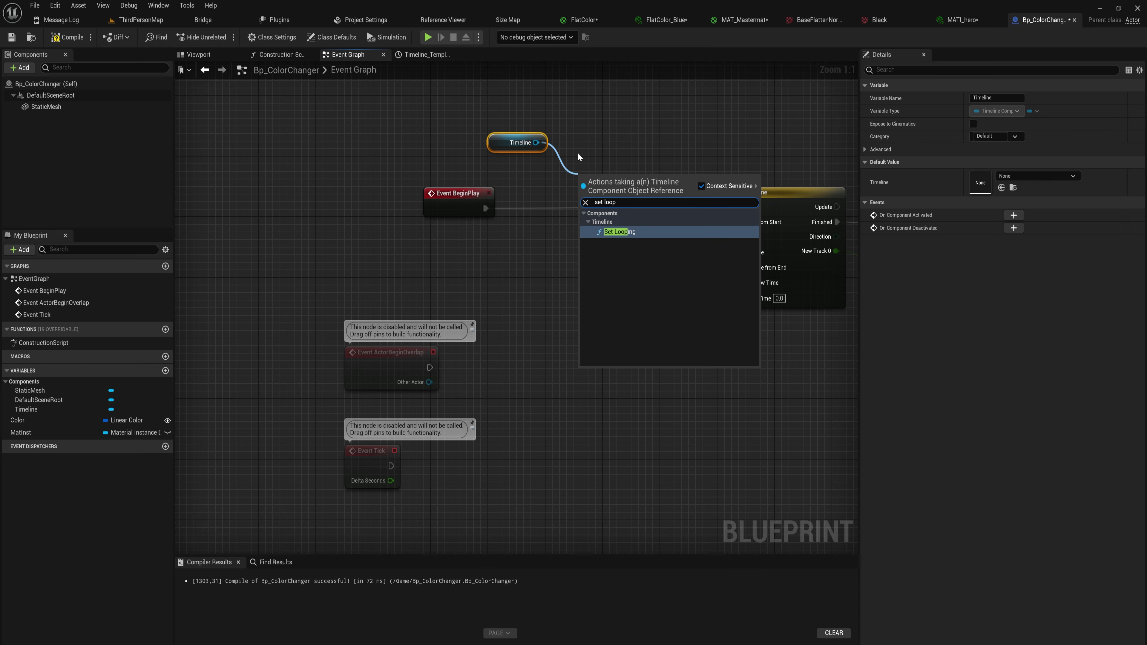
pyautogui.click(625, 234)
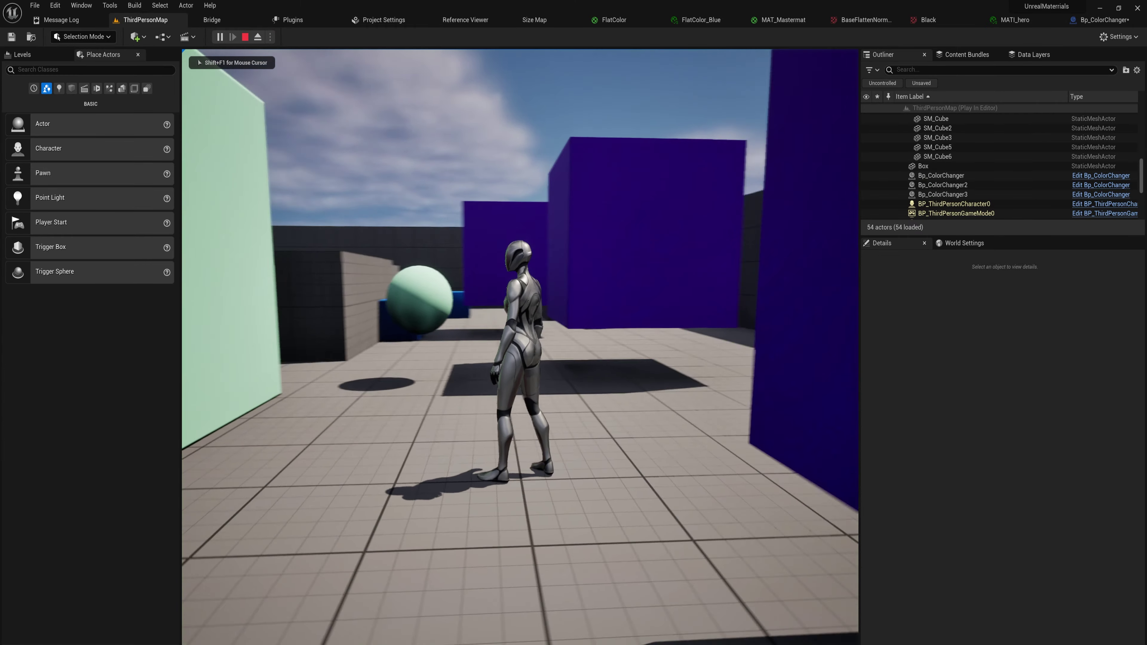
# - Play ThirdPersonMap and run the character around the Bp_ColorChanger cubes to examine their color animation
pyautogui.press('w')
pyautogui.press('d')
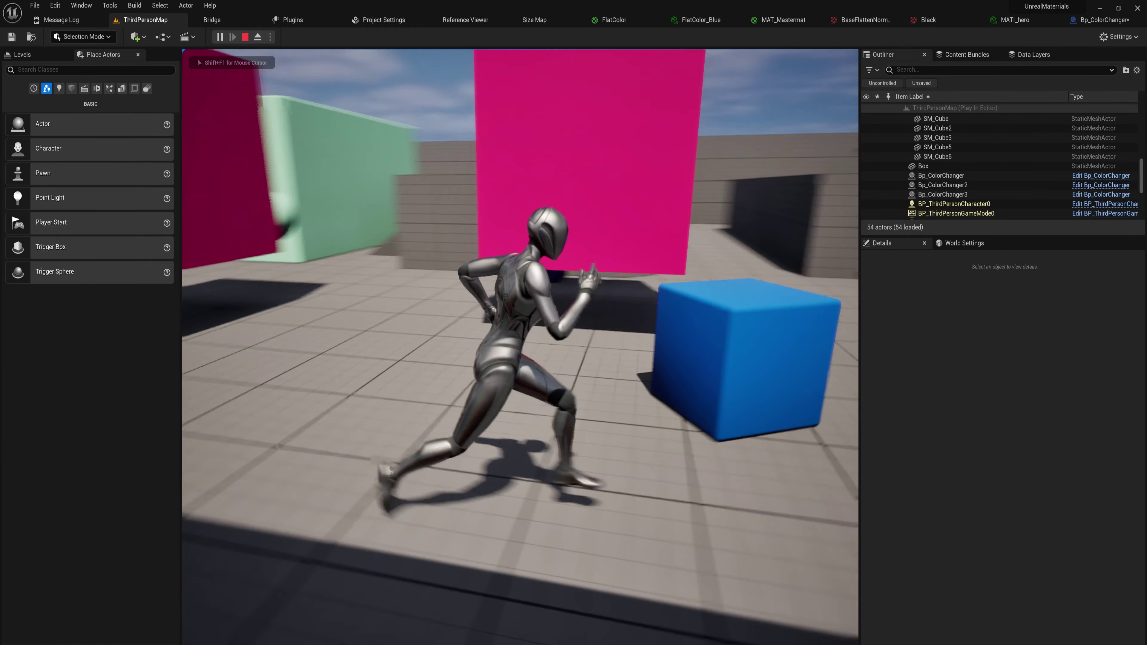
pyautogui.press('d')
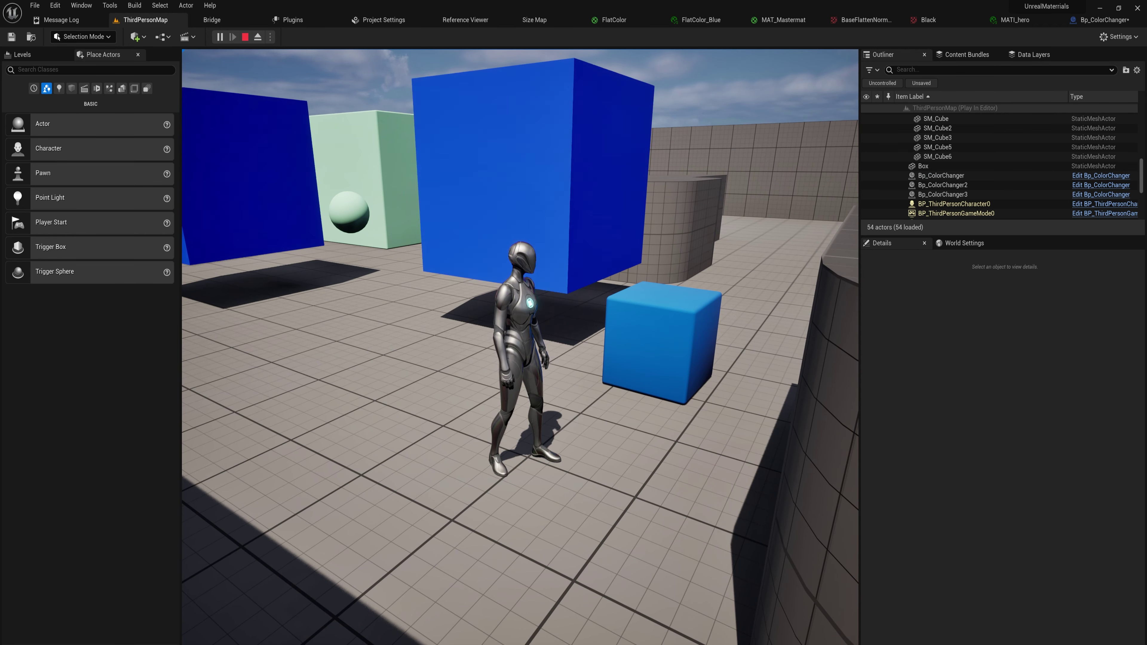
pyautogui.press('w')
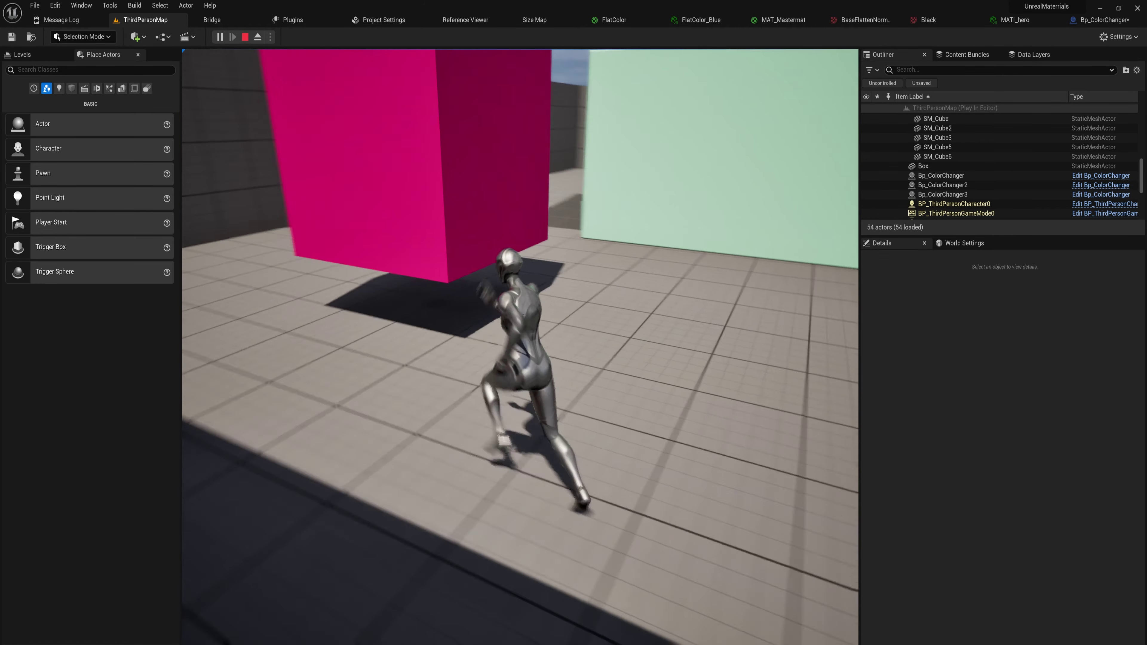
pyautogui.press('w')
pyautogui.press('d')
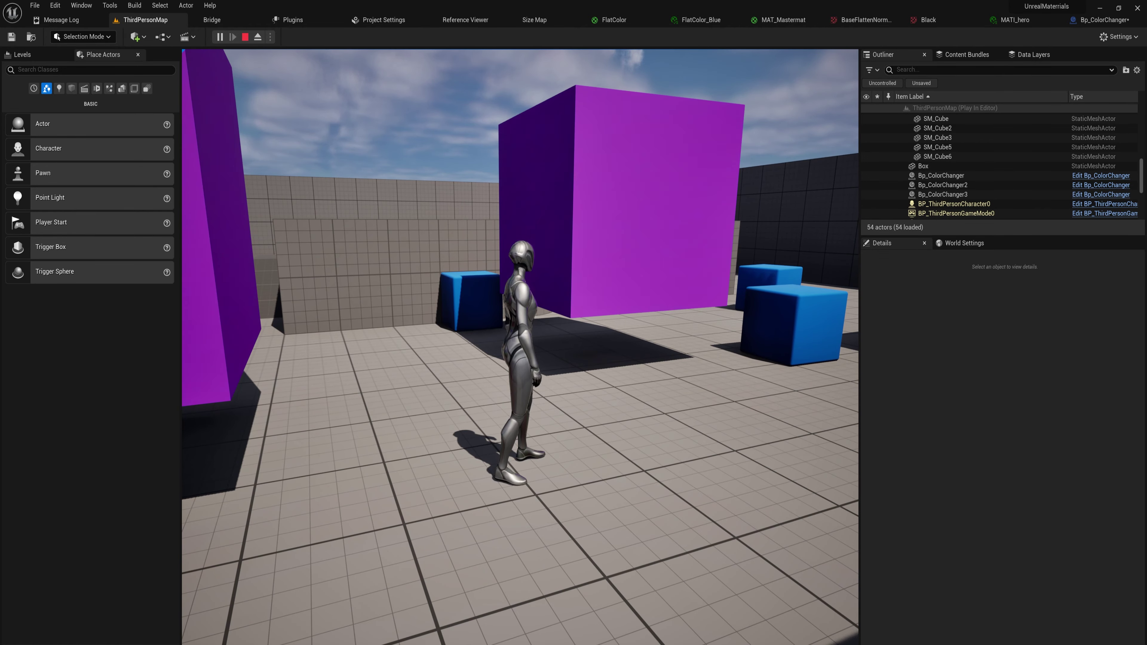